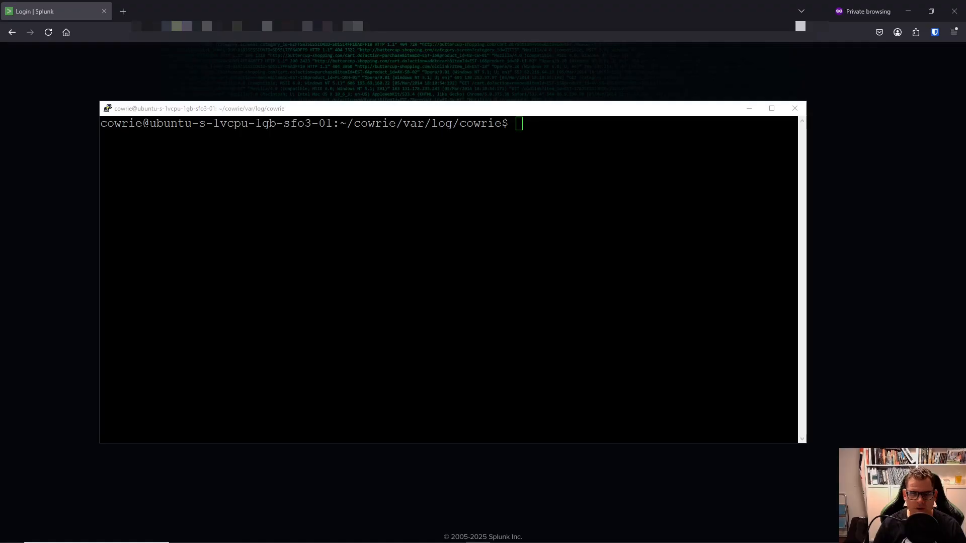
# List the files in the ~/cowrie/var/log/cowrie folder with ls.
pyautogui.click(386, 350)
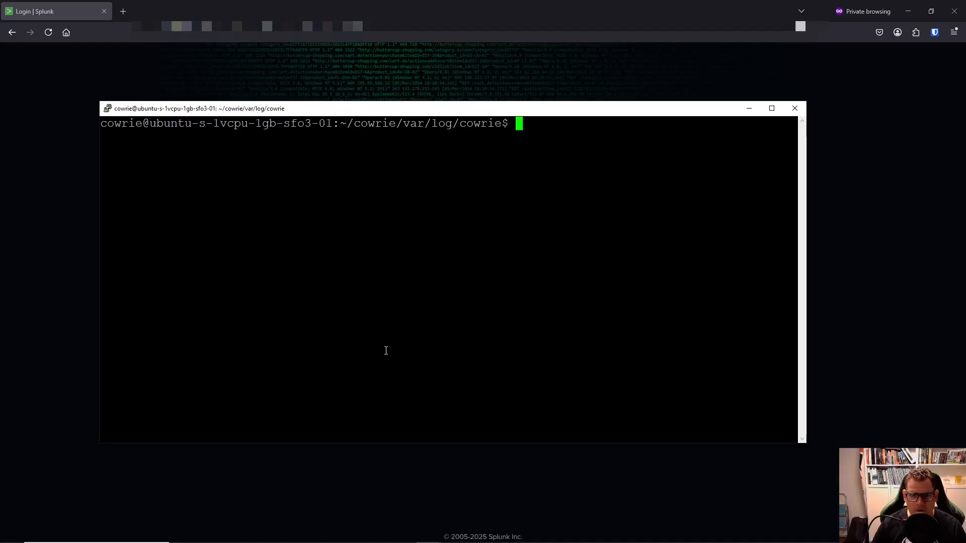
pyautogui.write('clear')
pyautogui.press('Up')
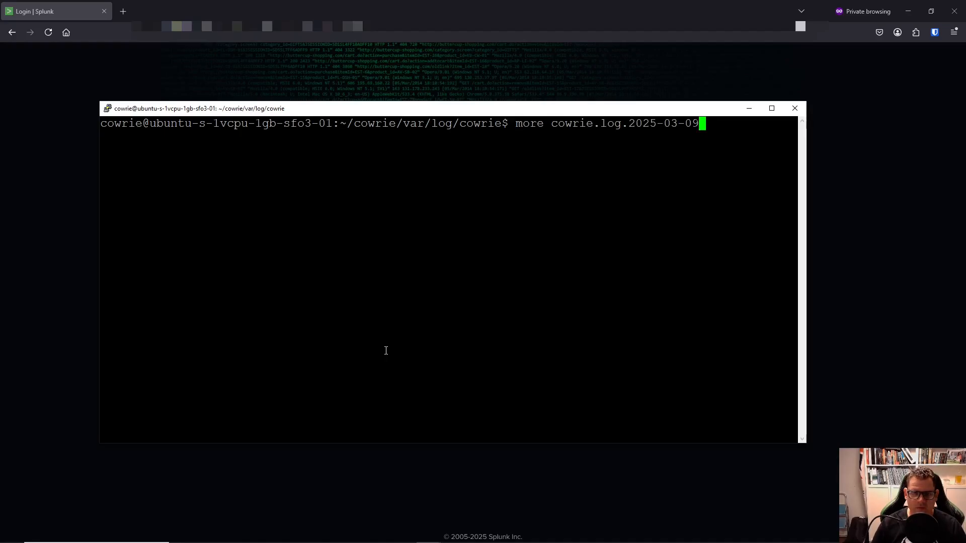
pyautogui.press('BackSpace')
pyautogui.press('BackSpace')
pyautogui.press('BackSpace')
pyautogui.press('BackSpace')
pyautogui.press('BackSpace')
pyautogui.press('BackSpace')
pyautogui.press('BackSpace')
pyautogui.press('BackSpace')
pyautogui.press('BackSpace')
pyautogui.press('BackSpace')
pyautogui.press('BackSpace')
pyautogui.press('BackSpace')
pyautogui.press('BackSpace')
pyautogui.press('BackSpace')
pyautogui.press('BackSpace')
pyautogui.press('BackSpace')
pyautogui.press('BackSpace')
pyautogui.press('BackSpace')
pyautogui.press('BackSpace')
pyautogui.press('BackSpace')
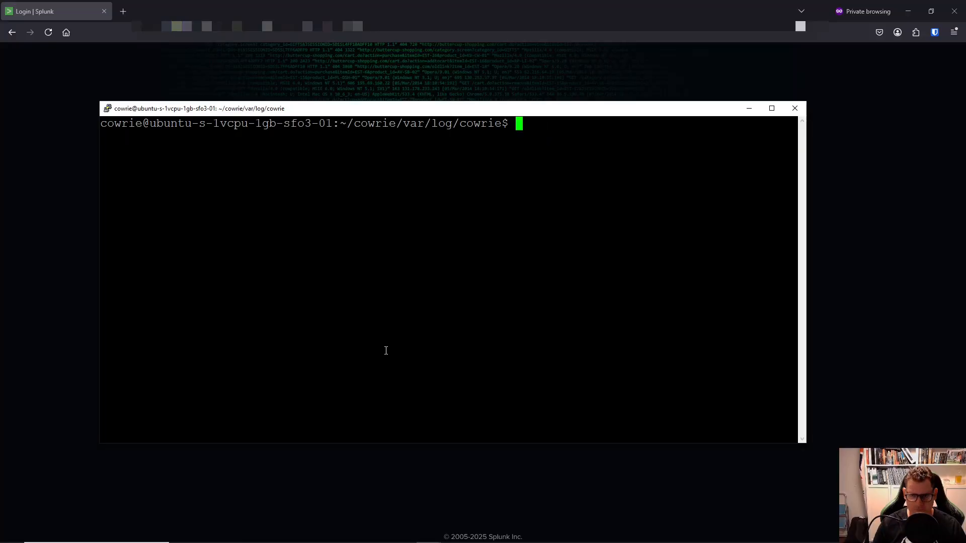
pyautogui.write('ls')
pyautogui.press('Return')
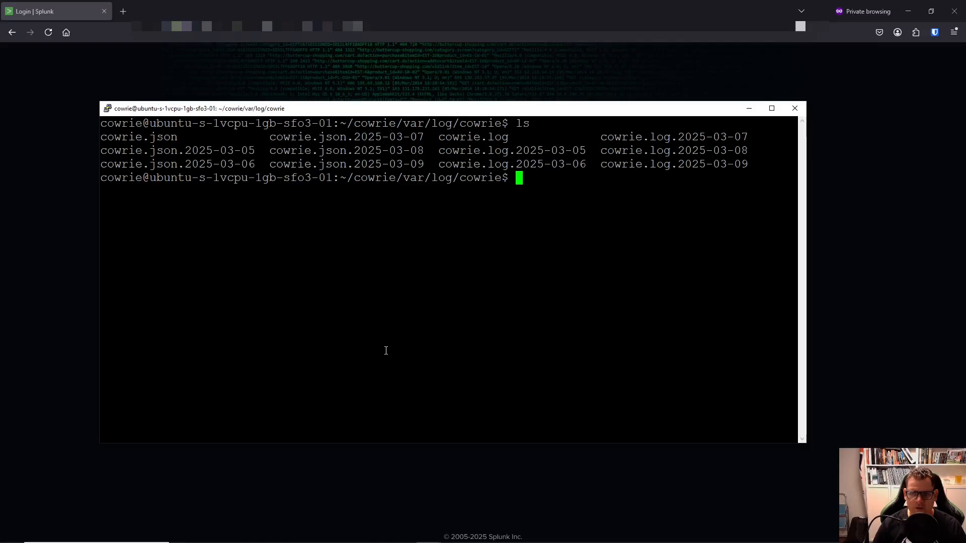
# Open cowrie.log.2025-03-09 in the more pager.
pyautogui.write('clear')
pyautogui.press('BackSpace')
pyautogui.press('BackSpace')
pyautogui.press('BackSpace')
pyautogui.write('s')
pyautogui.press('Up')
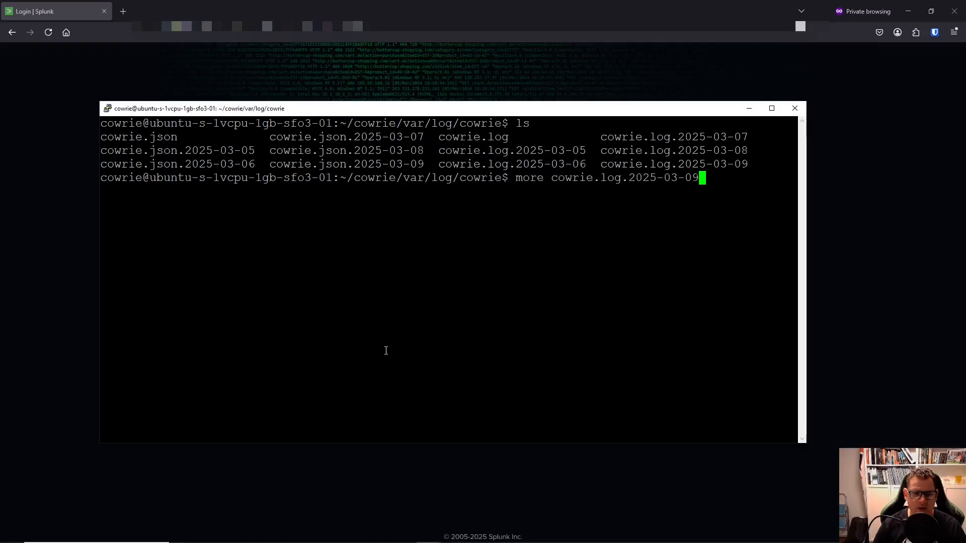
pyautogui.press('Return')
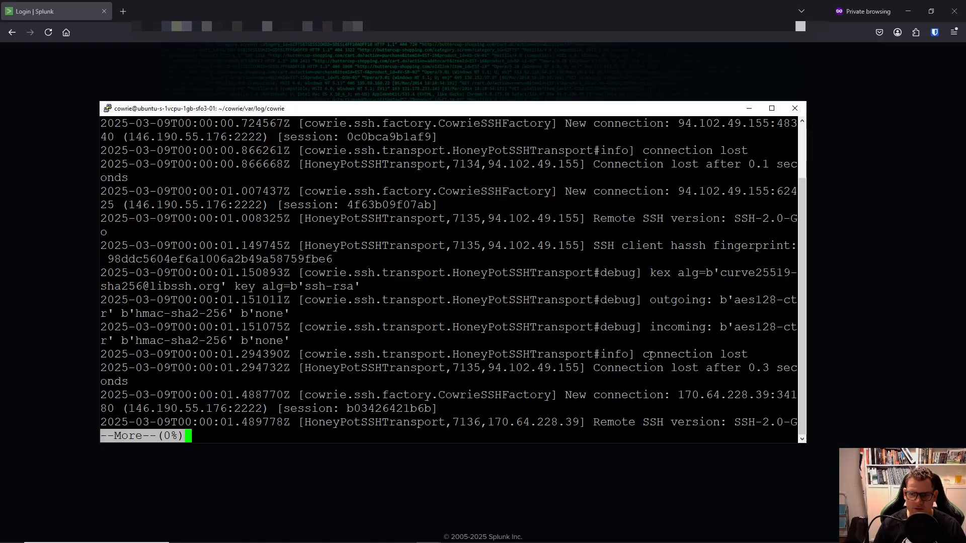
# Page through the log, highlighting the successful root login and a failed login attempt.
pyautogui.press('space')
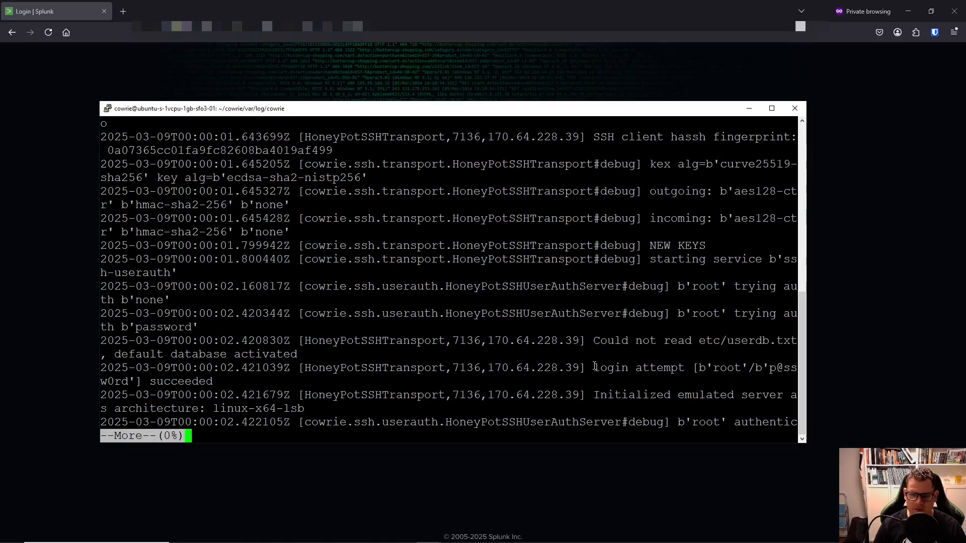
pyautogui.moveTo(593, 368); pyautogui.dragTo(797, 382)
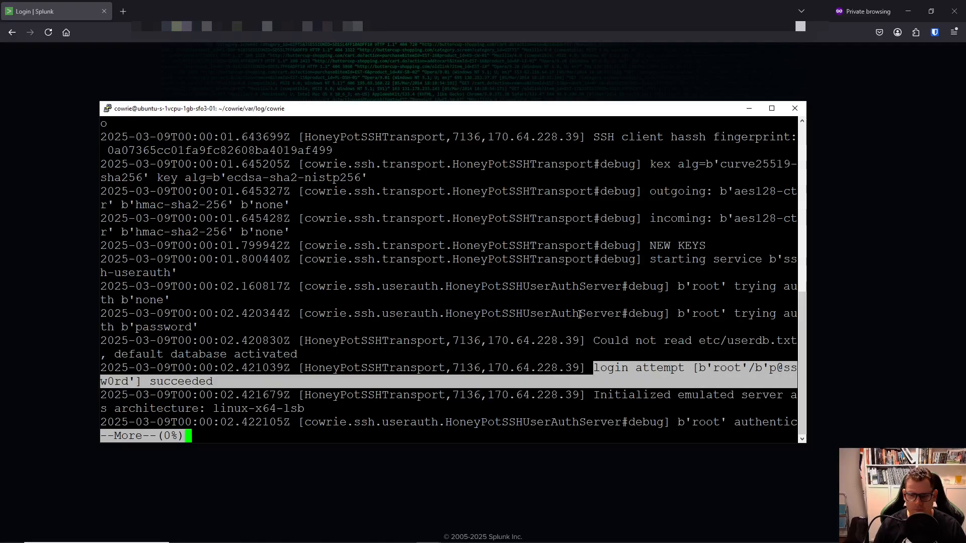
pyautogui.press('space')
pyautogui.press('space')
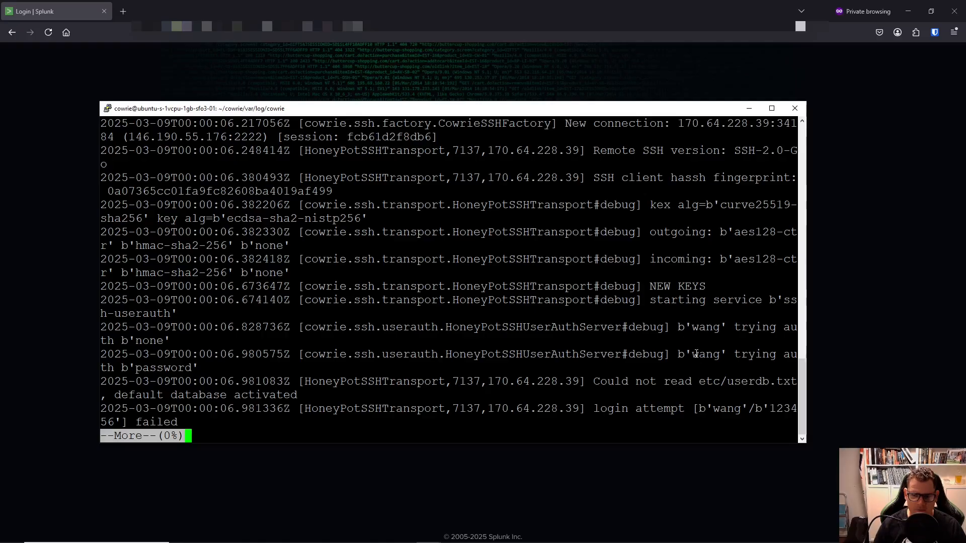
pyautogui.moveTo(708, 410); pyautogui.dragTo(774, 423)
pyautogui.press('space')
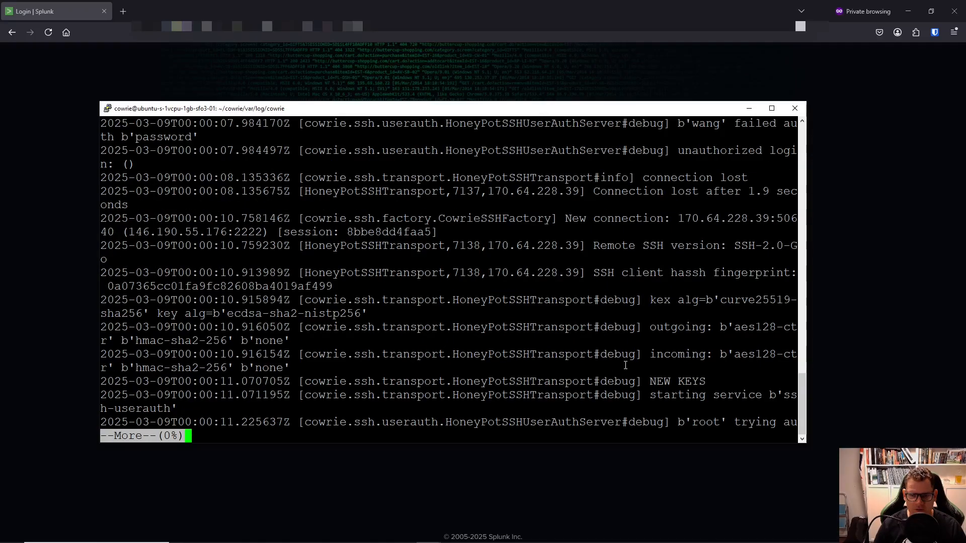
pyautogui.press('space')
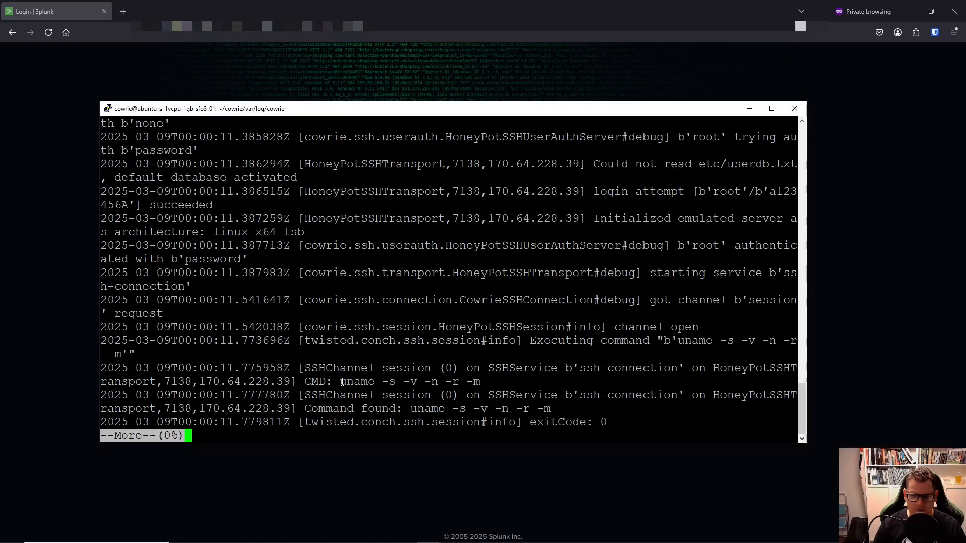
# Keep paging, highlighting the attacker's uname command and the hadoop username attempt.
pyautogui.moveTo(341, 382); pyautogui.dragTo(503, 382)
pyautogui.press('space')
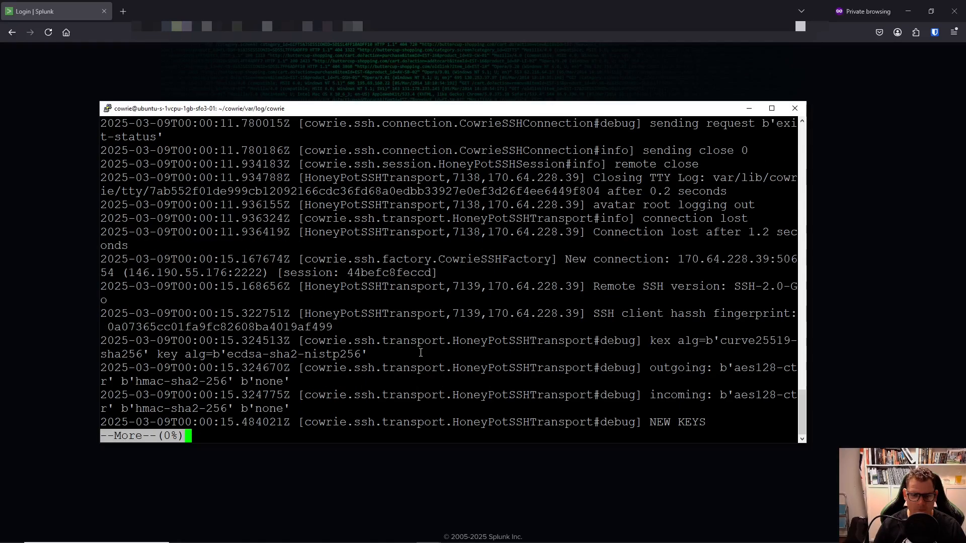
pyautogui.press('space')
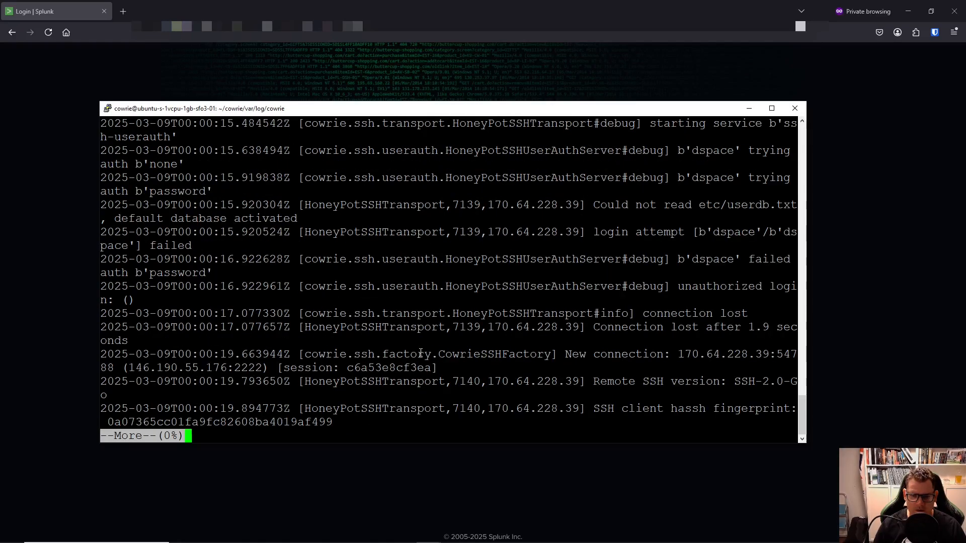
pyautogui.press('space')
pyautogui.press('space')
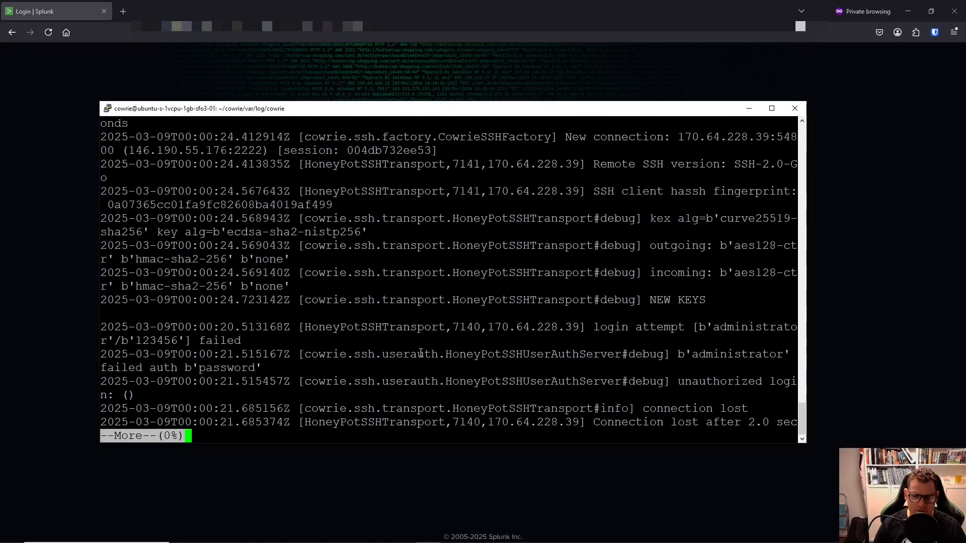
pyautogui.press('space')
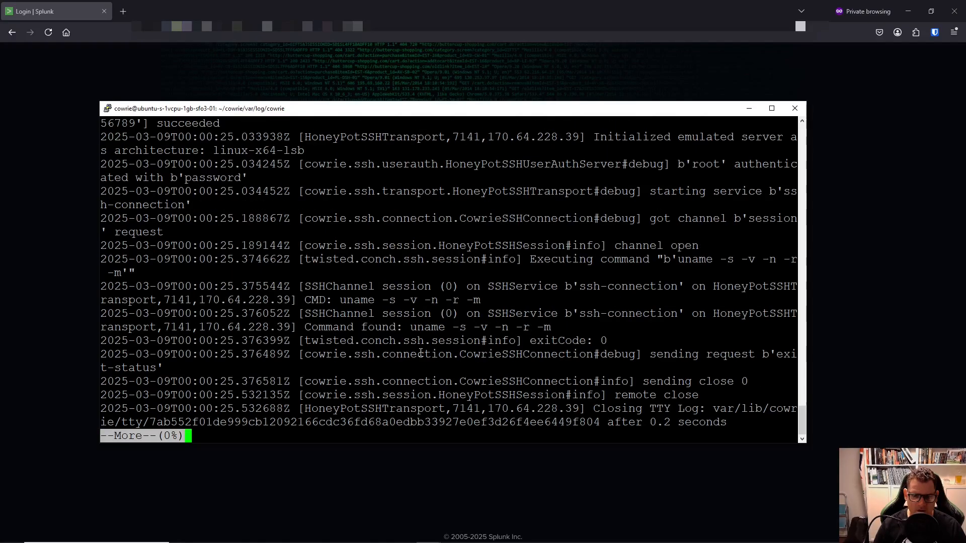
pyautogui.press('space')
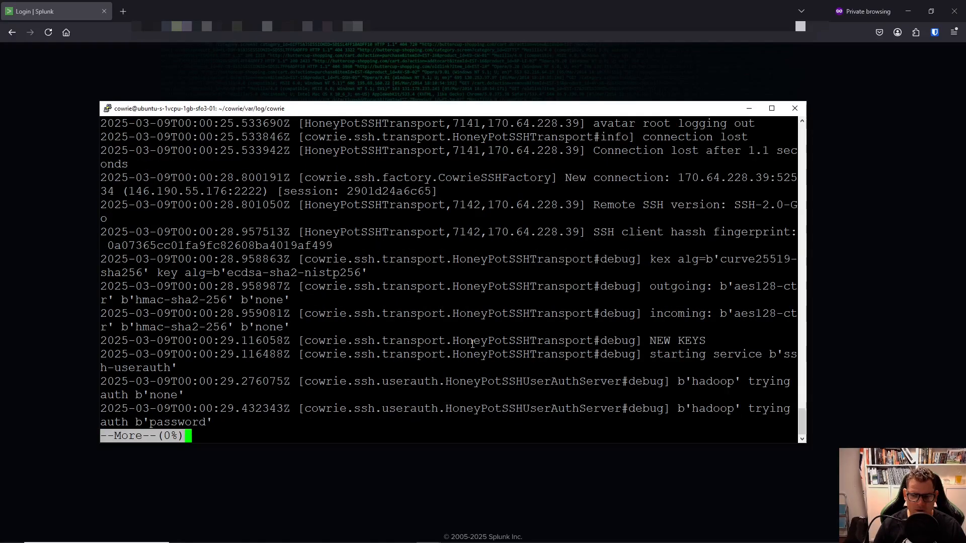
pyautogui.moveTo(693, 381); pyautogui.dragTo(724, 386)
pyautogui.press('space')
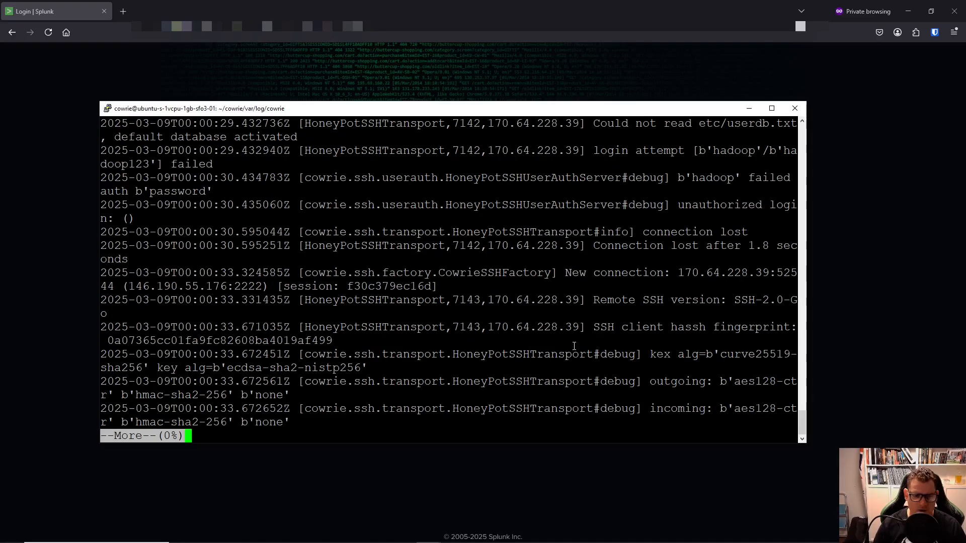
pyautogui.press('space')
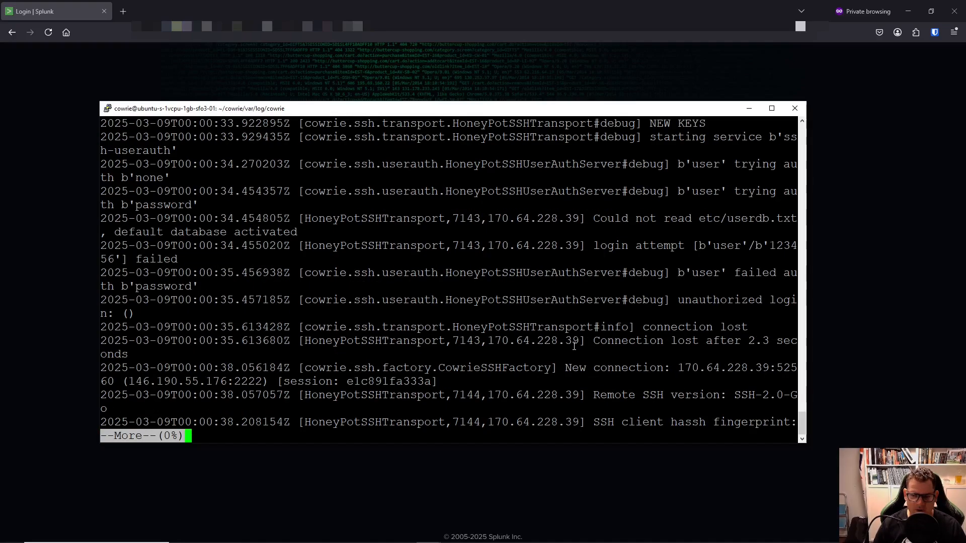
# Read five more pages of the March 9 cowrie log.
pyautogui.press('space')
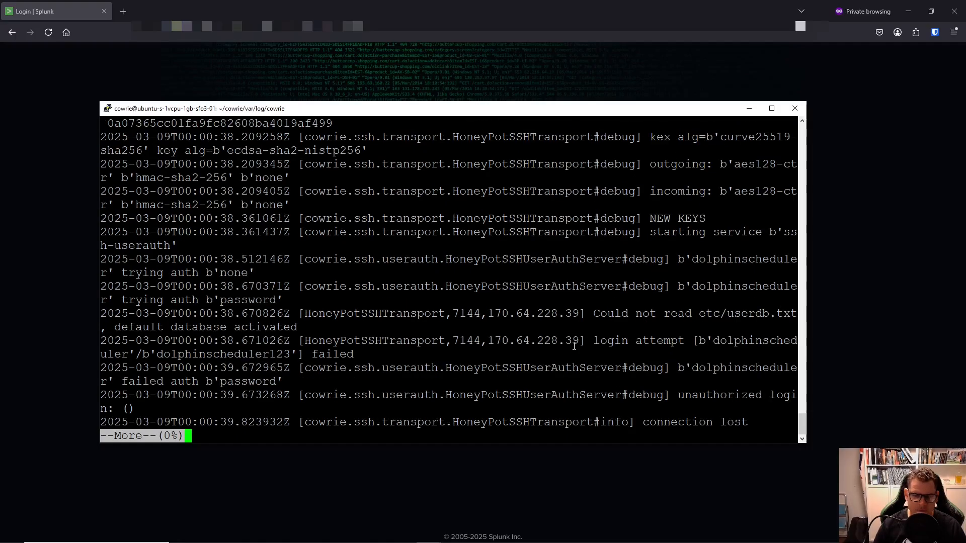
pyautogui.press('space')
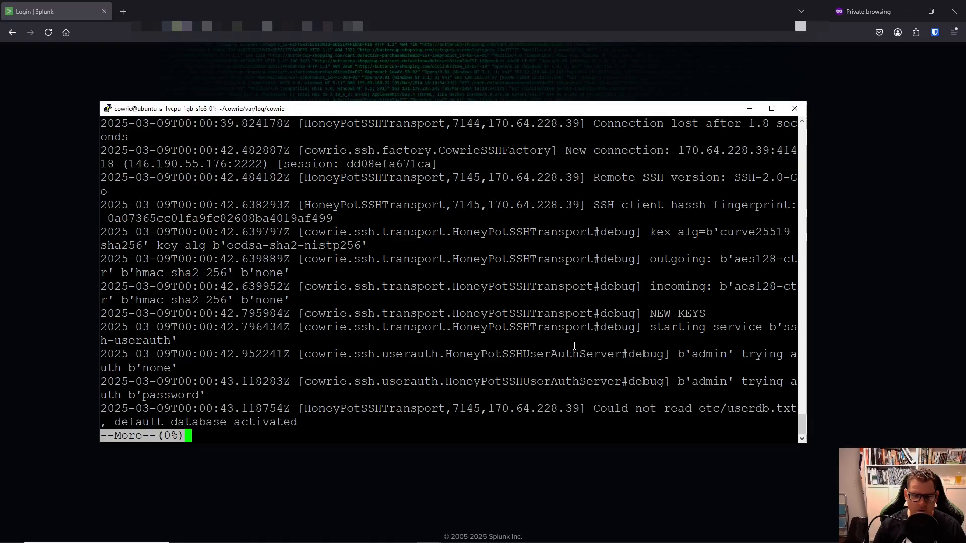
pyautogui.press('space')
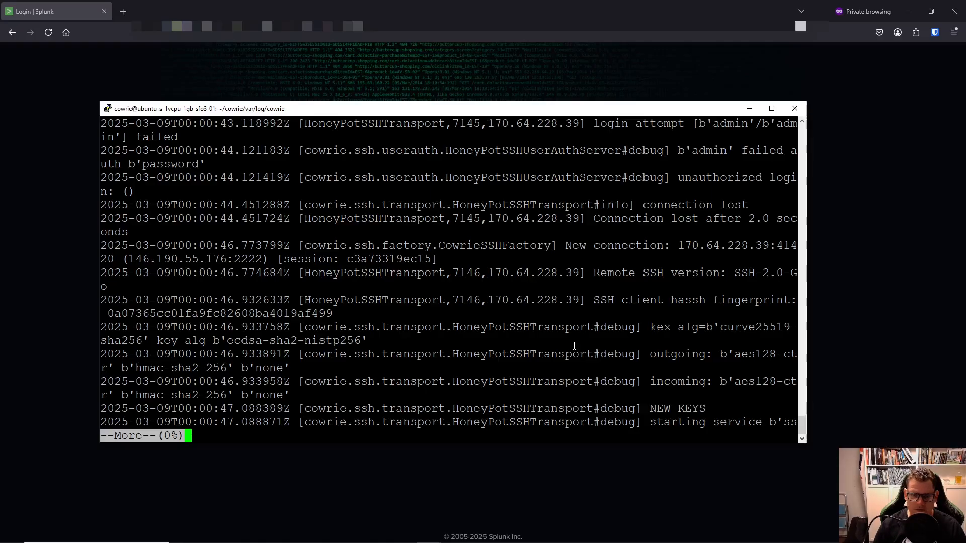
pyautogui.press('space')
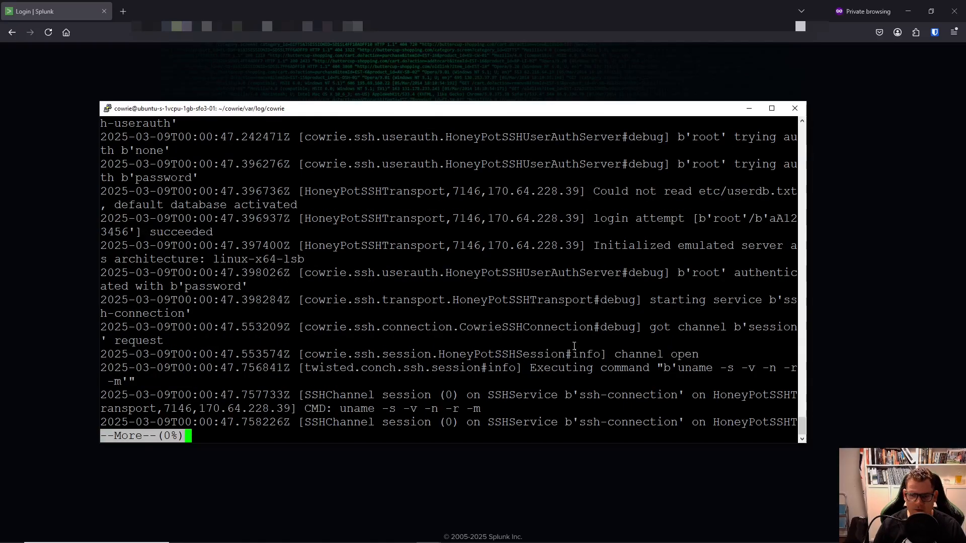
pyautogui.press('space')
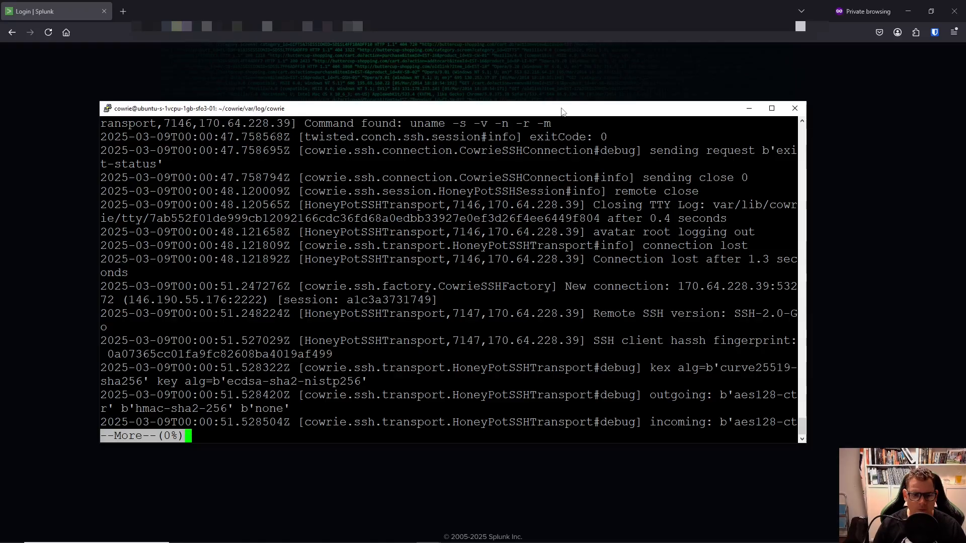
# Quit the pager, move PuTTY aside, and sign in to Splunk with the admin username and password.
pyautogui.press('q')
pyautogui.moveTo(561, 111); pyautogui.dragTo(0, 111)
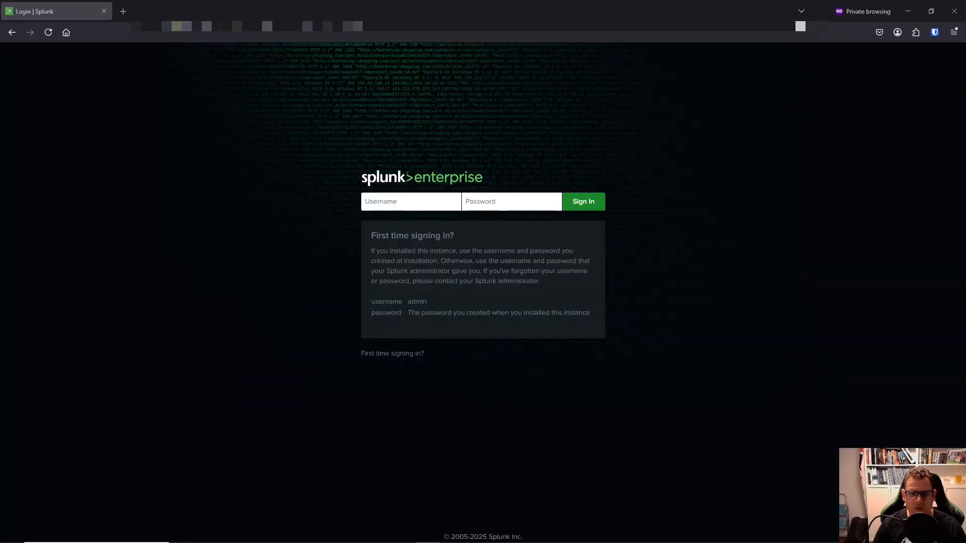
pyautogui.click(389, 203)
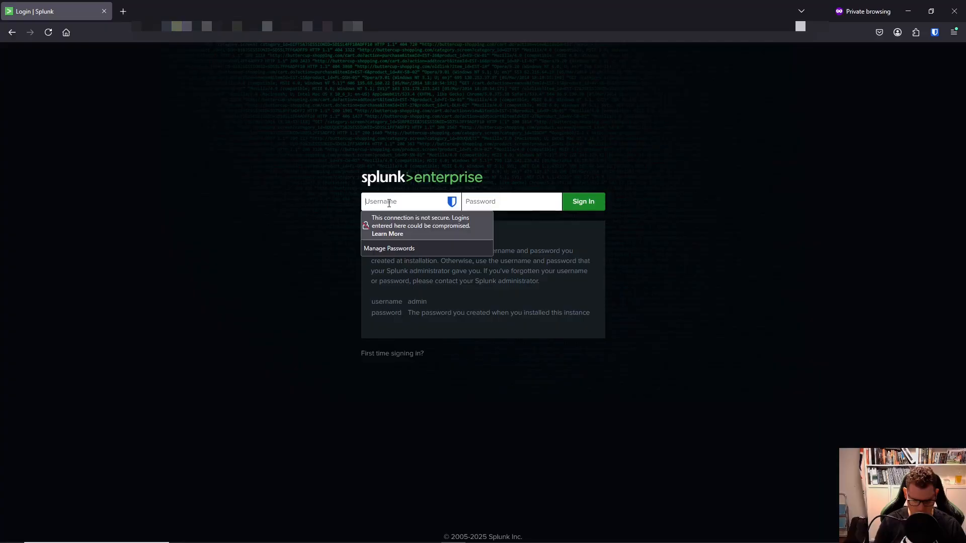
pyautogui.write('sushi')
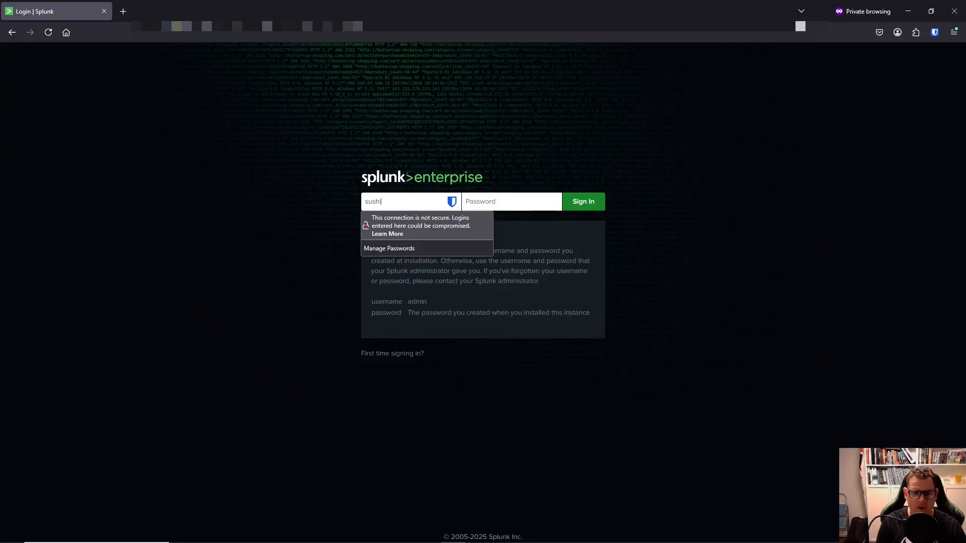
pyautogui.write('admin')
pyautogui.press('Tab')
pyautogui.write('••')
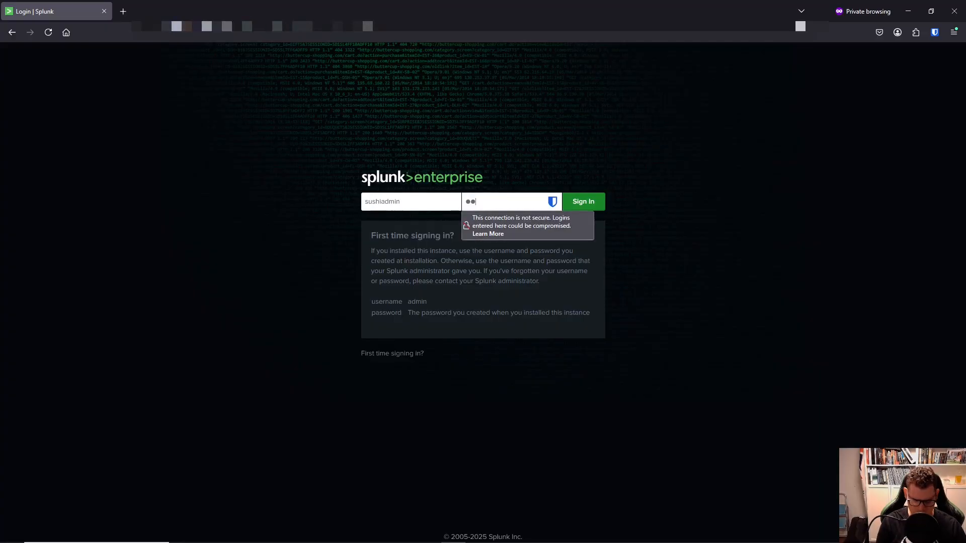
pyautogui.write('••••••••••••')
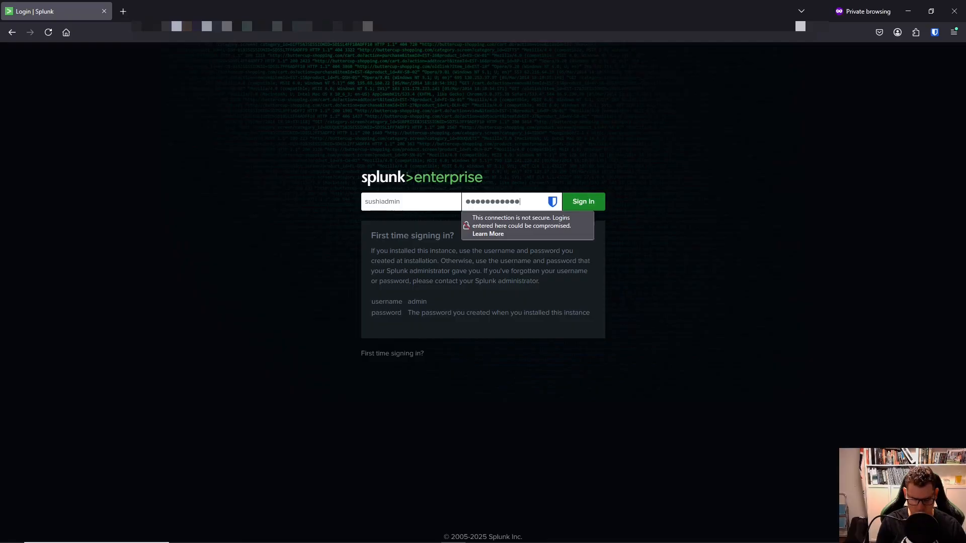
pyautogui.press('Return')
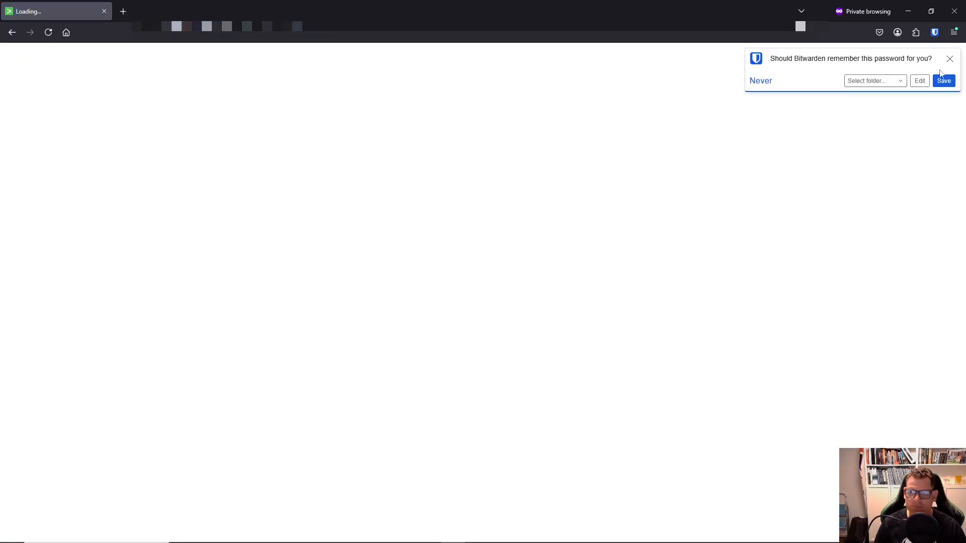
# Dismiss the password prompt, then go to Settings > Add Data and choose Monitor.
pyautogui.click(949, 59)
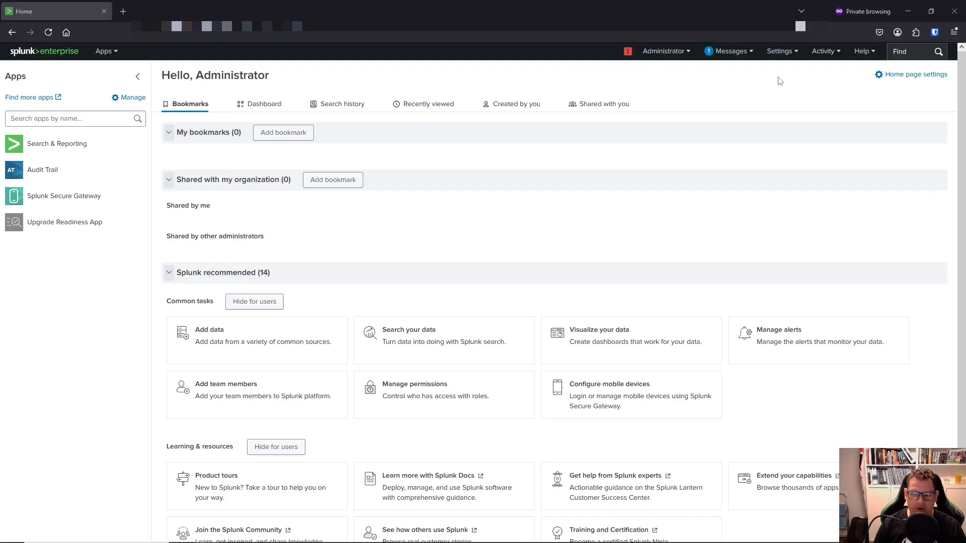
pyautogui.click(796, 52)
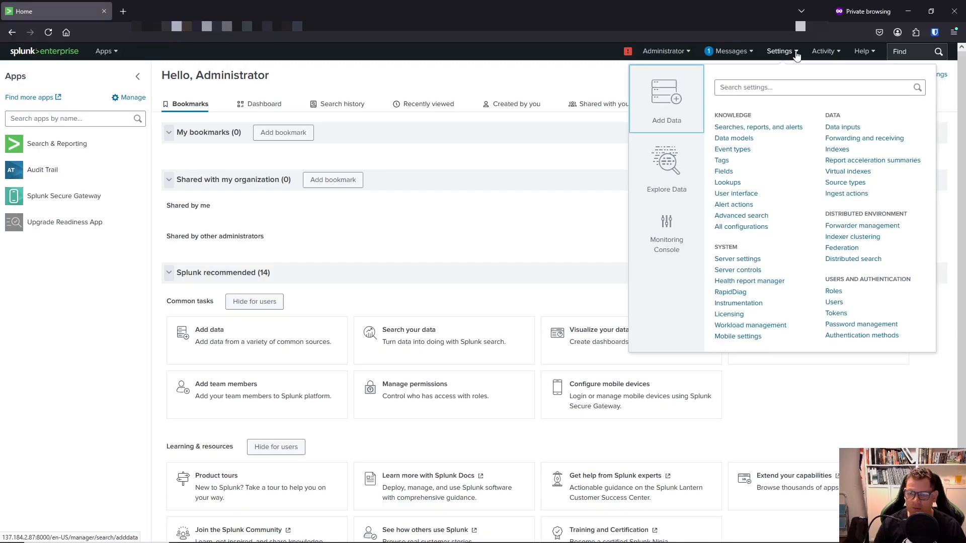
pyautogui.click(667, 98)
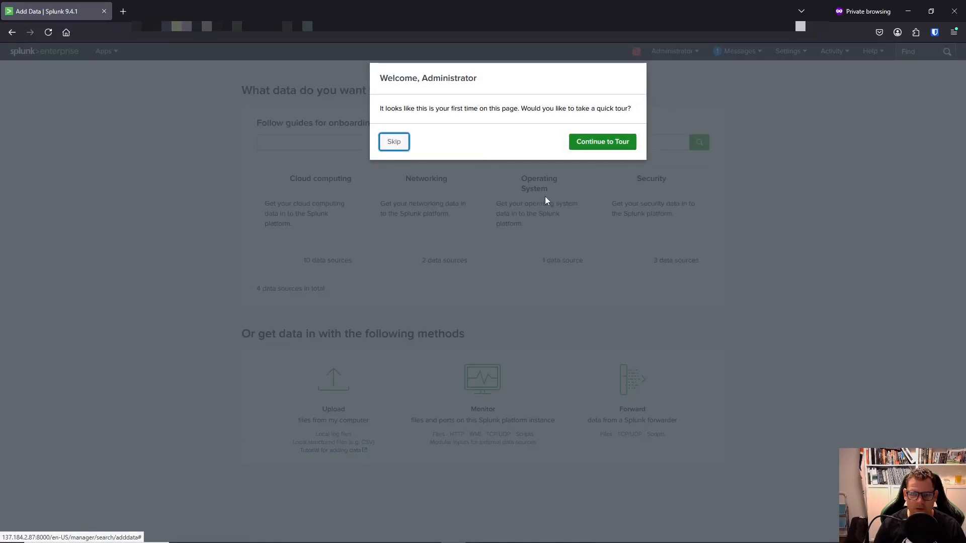
pyautogui.click(395, 143)
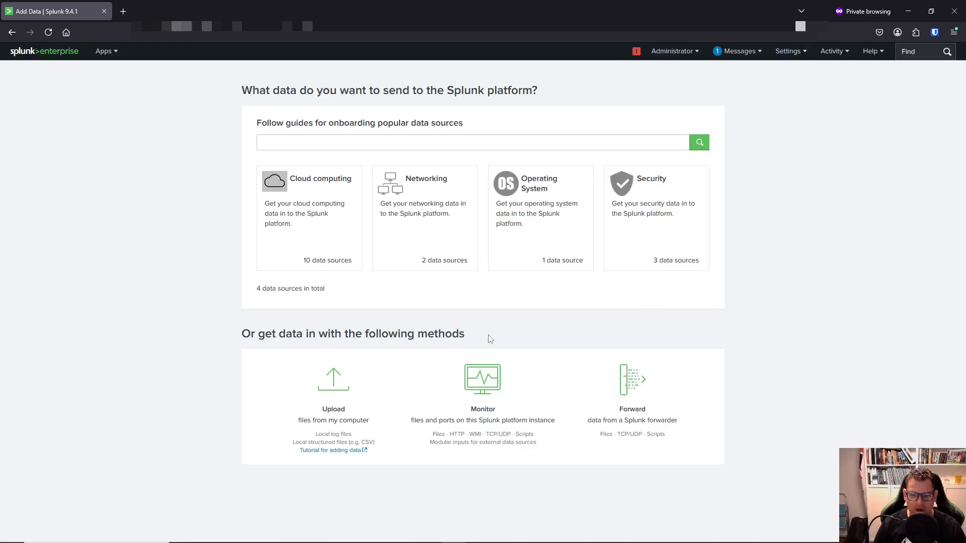
pyautogui.click(481, 382)
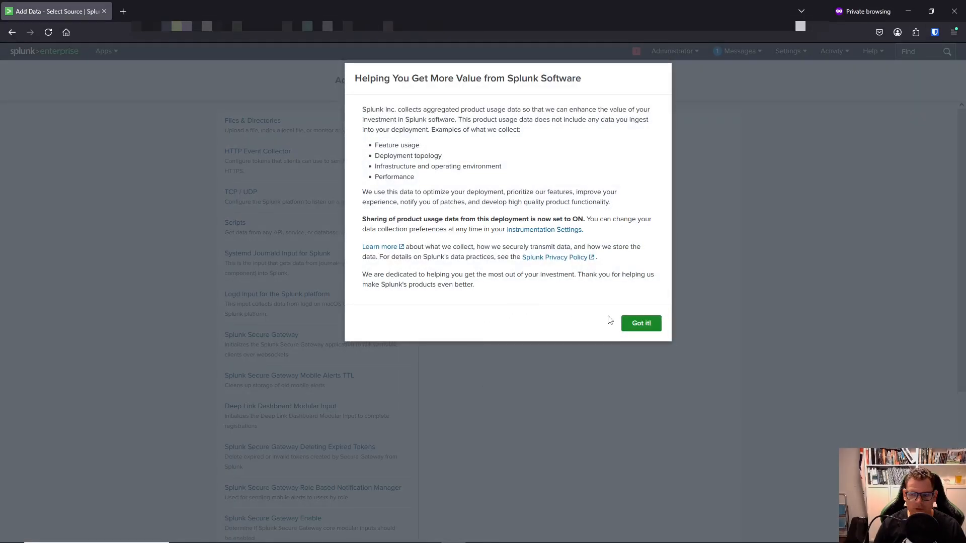
# Create an HTTP Event Collector token named cowrie.
pyautogui.click(639, 324)
pyautogui.click(287, 168)
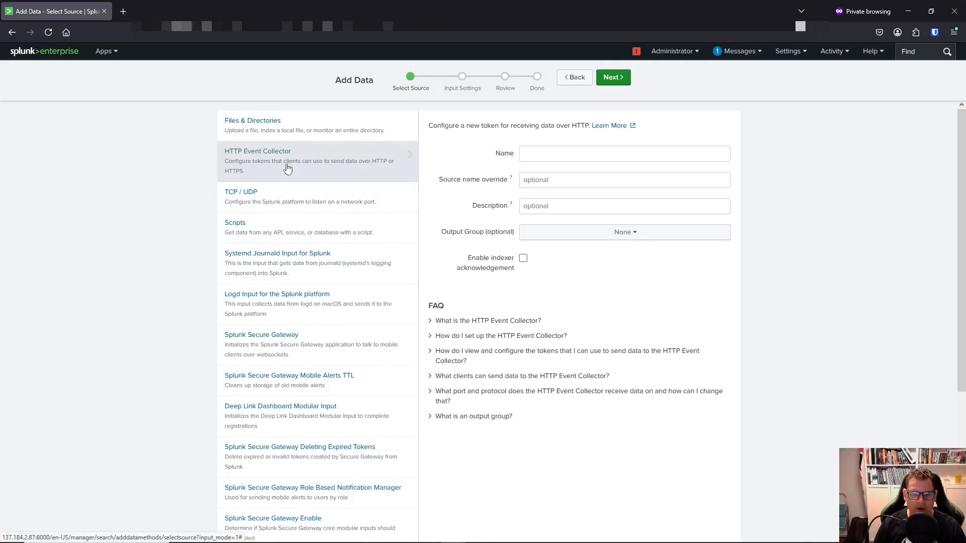
pyautogui.click(543, 155)
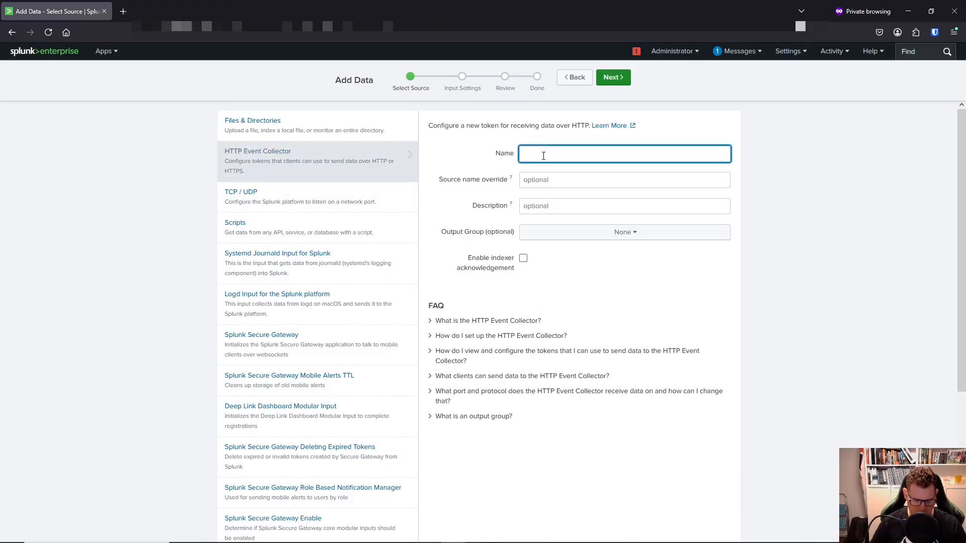
pyautogui.write('cowrie')
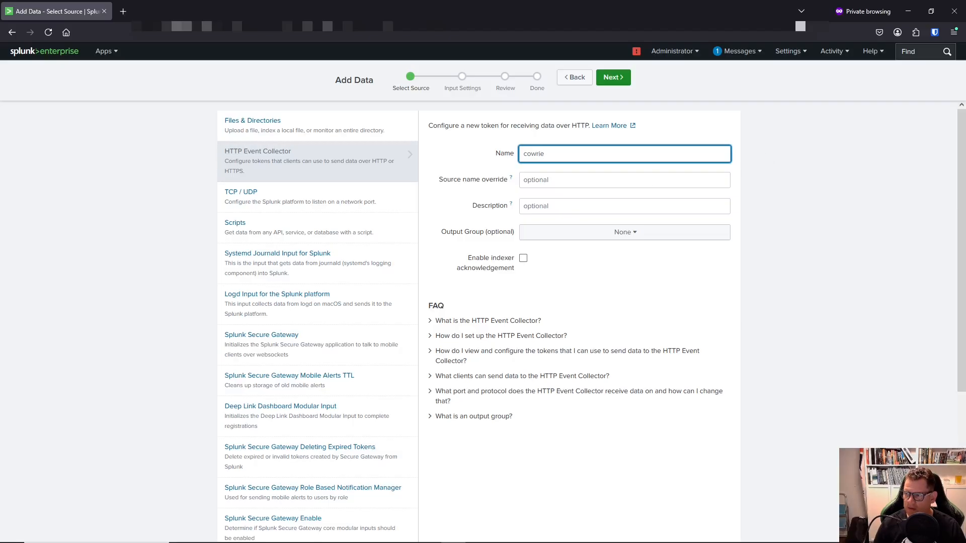
pyautogui.click(625, 84)
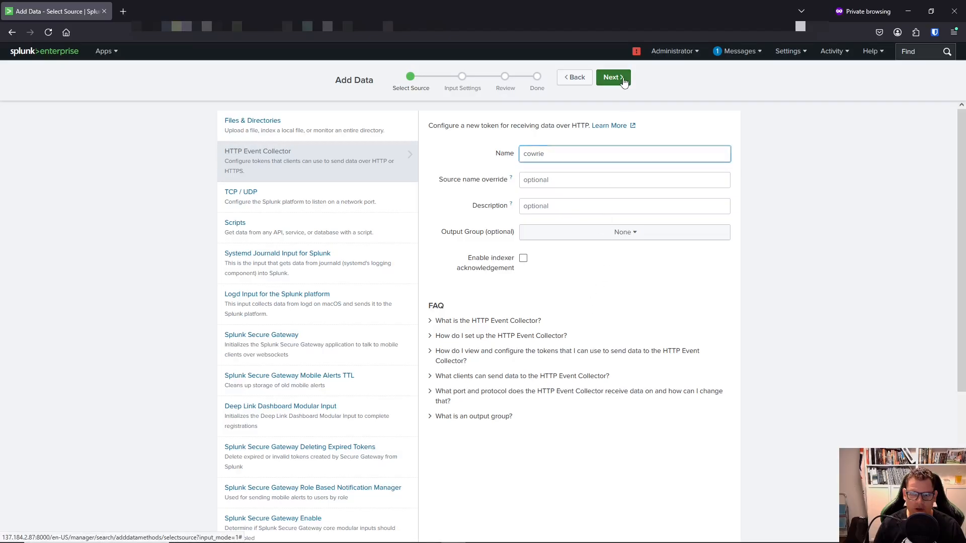
pyautogui.click(624, 82)
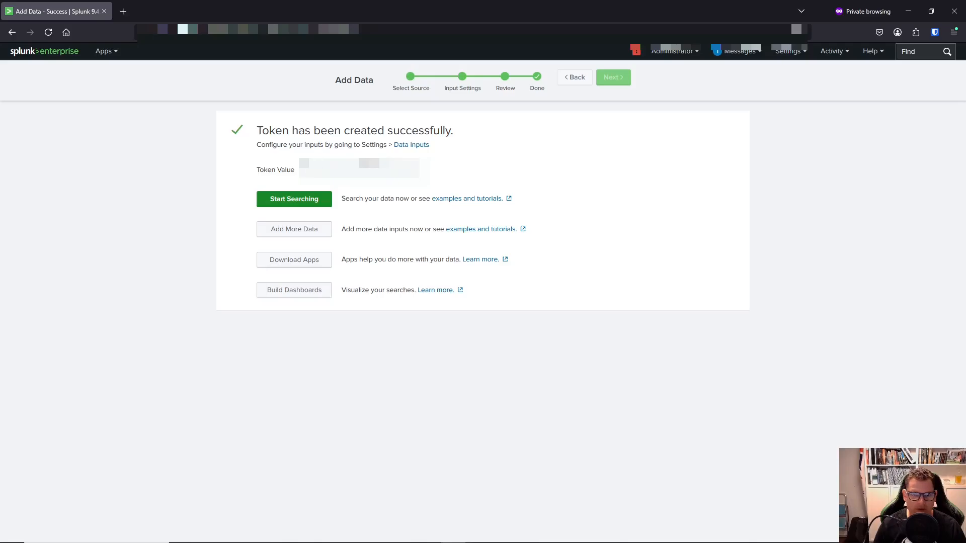
# Copy the new cowrie token value to the clipboard.
pyautogui.tripleClick(314, 170)
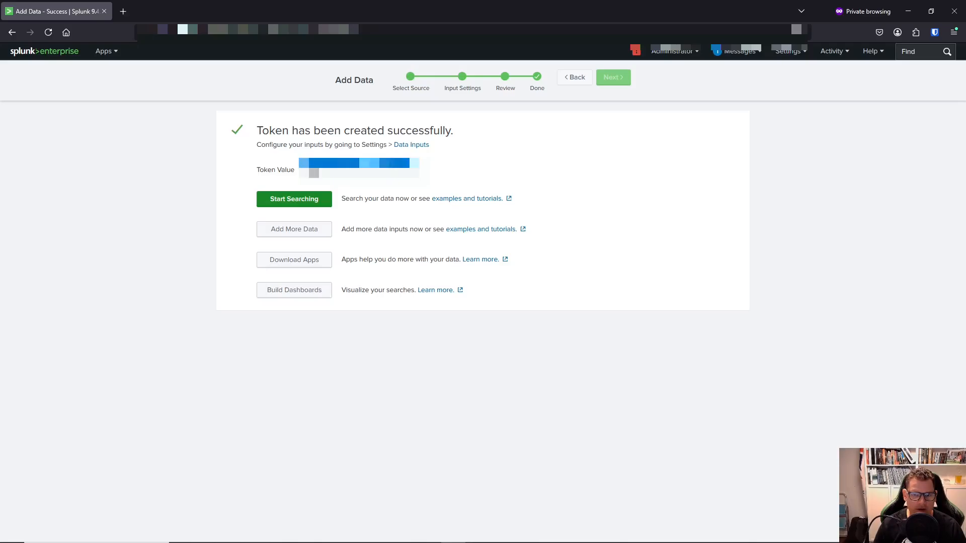
pyautogui.rightClick(314, 171)
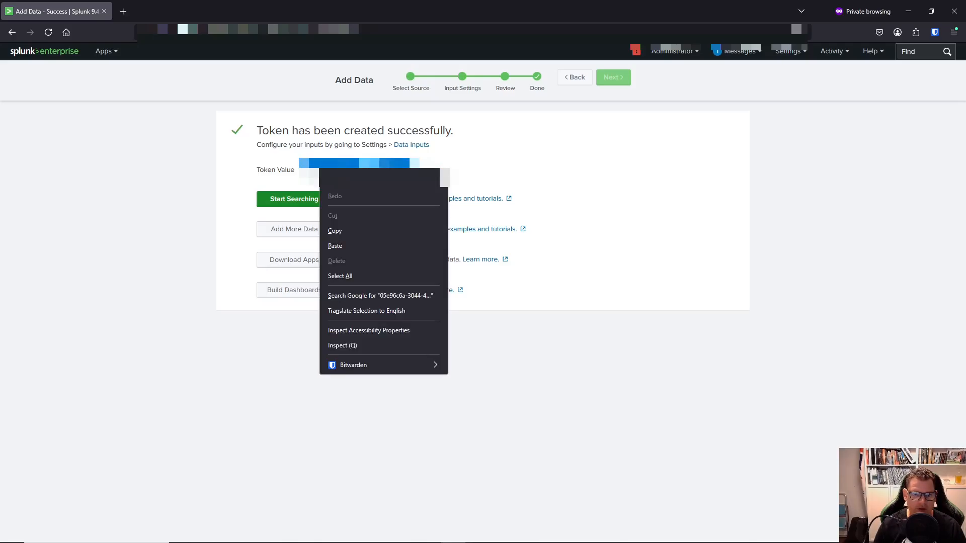
pyautogui.click(342, 231)
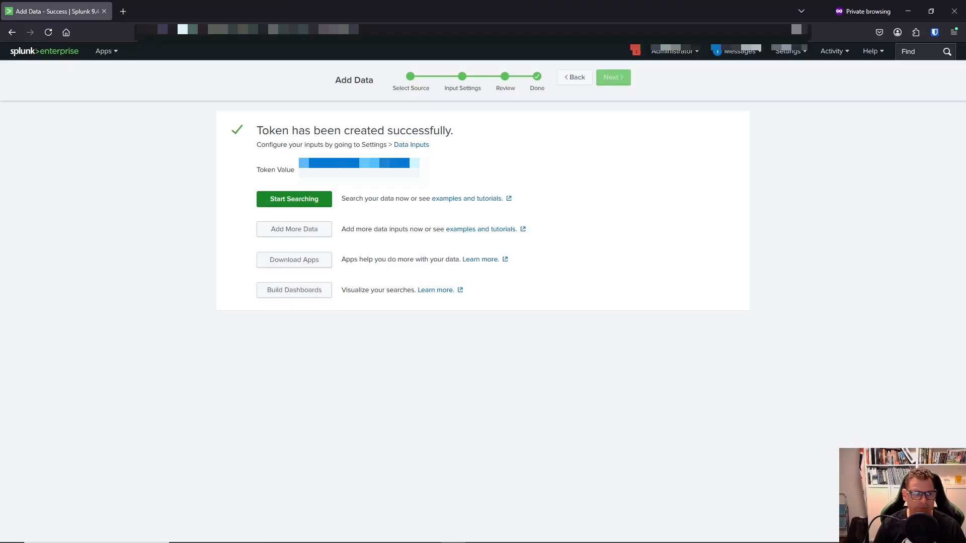
pyautogui.moveTo(0, 131); pyautogui.dragTo(648, 103)
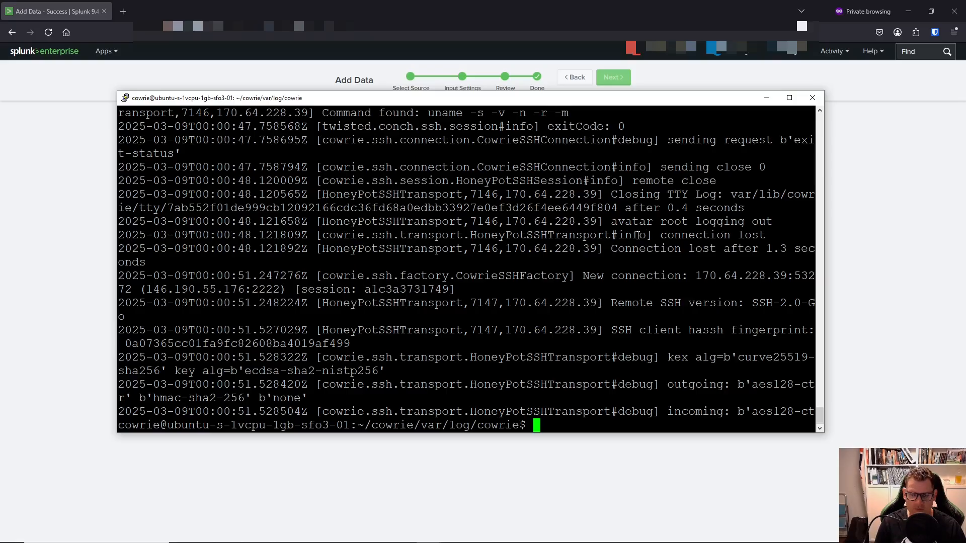
# Move up to ~/cowrie/etc and list its configuration files.
pyautogui.write('cd..')
pyautogui.press('Return')
pyautogui.write('cd ..')
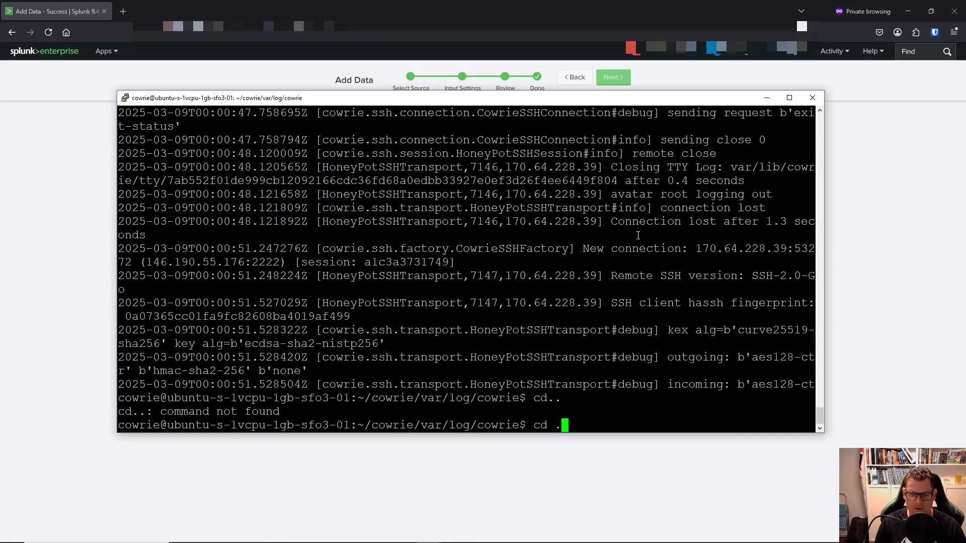
pyautogui.press('Return')
pyautogui.write('cd ..')
pyautogui.press('Return')
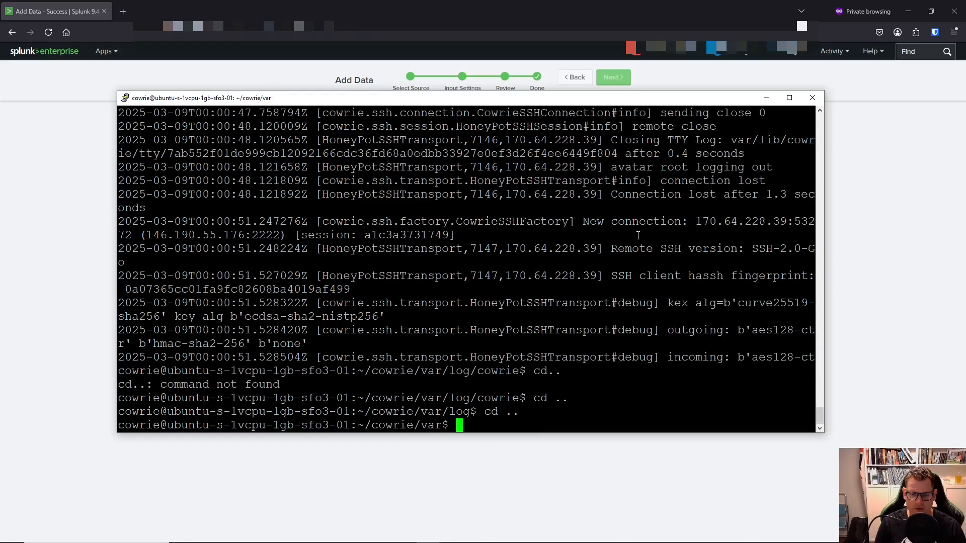
pyautogui.write('cd ..')
pyautogui.press('Return')
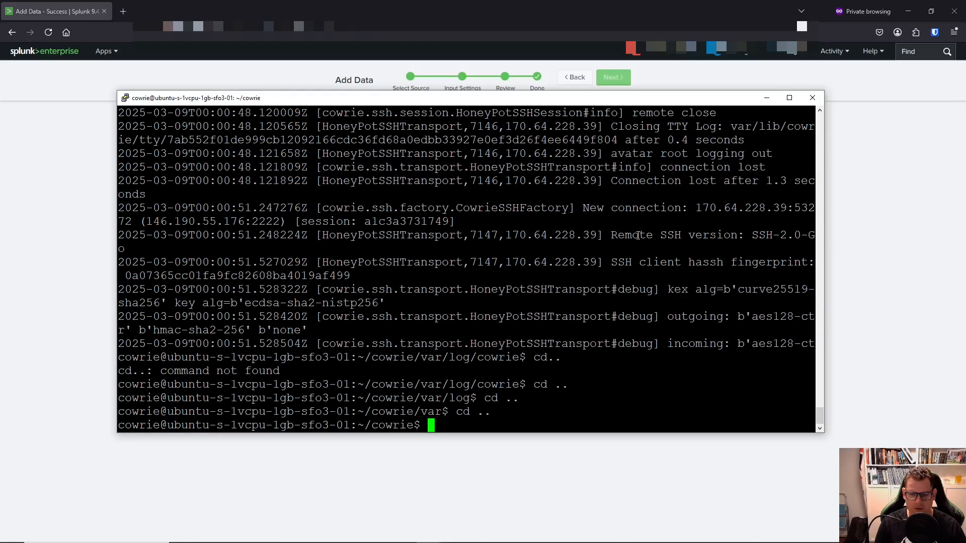
pyautogui.write('cd etc')
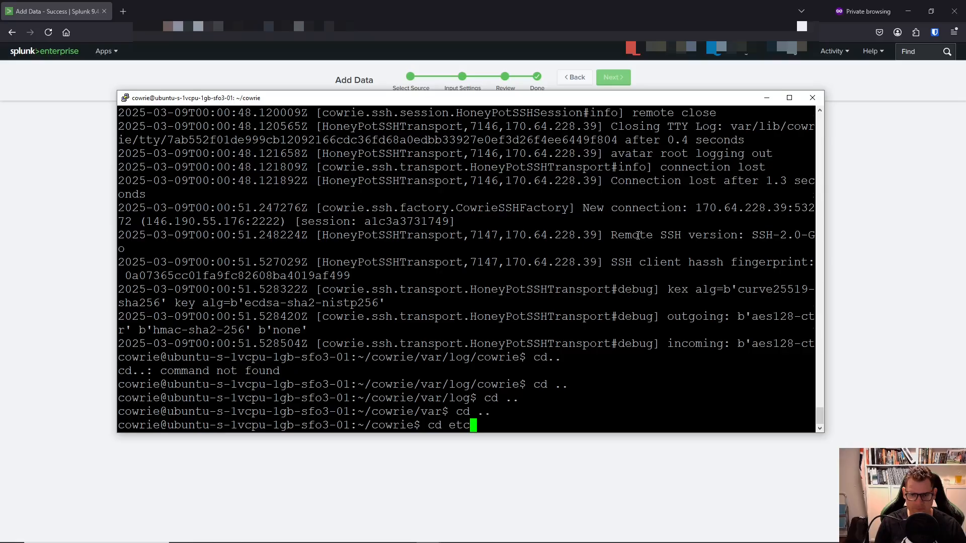
pyautogui.press('Return')
pyautogui.write('ls')
pyautogui.press('Return')
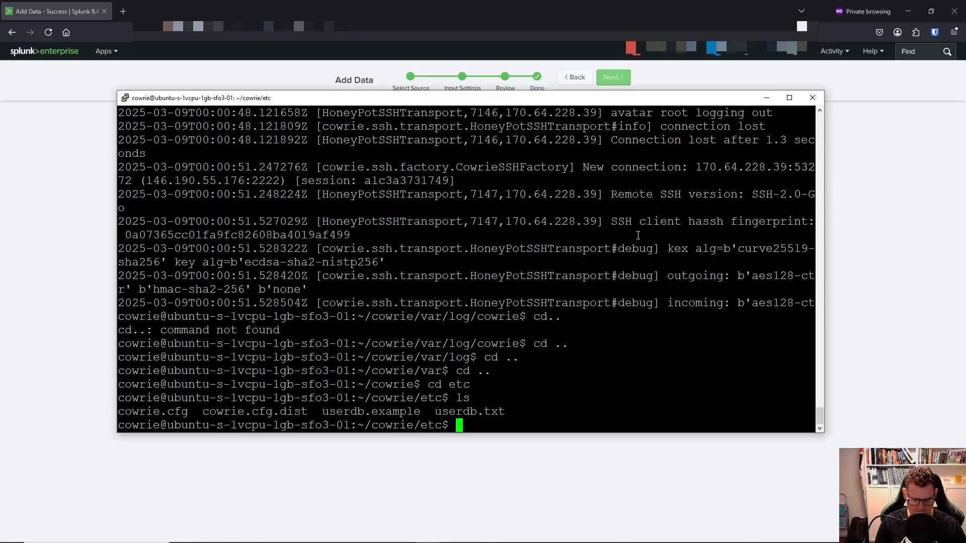
# Open cowrie.cfg in nano.
pyautogui.write('ca')
pyautogui.press('BackSpace')
pyautogui.press('BackSpace')
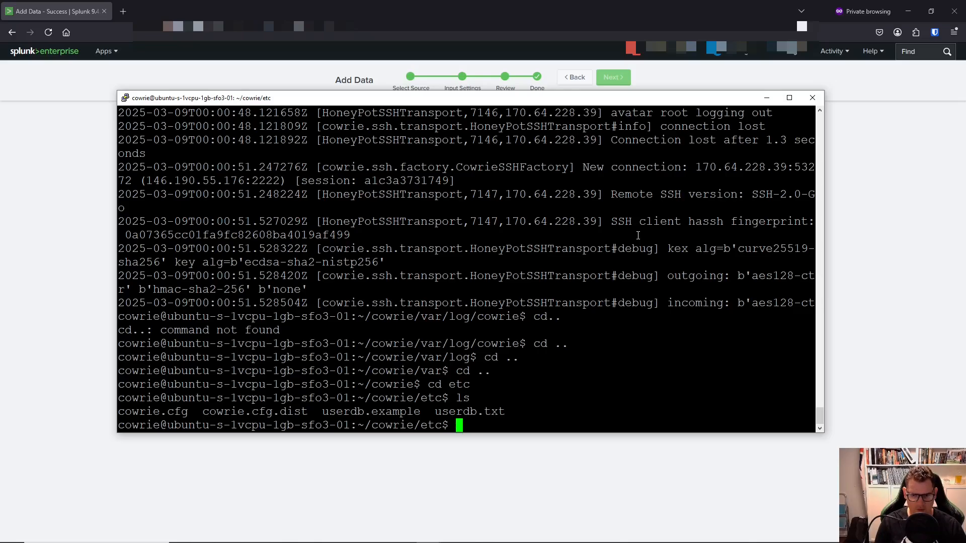
pyautogui.write('nano cow')
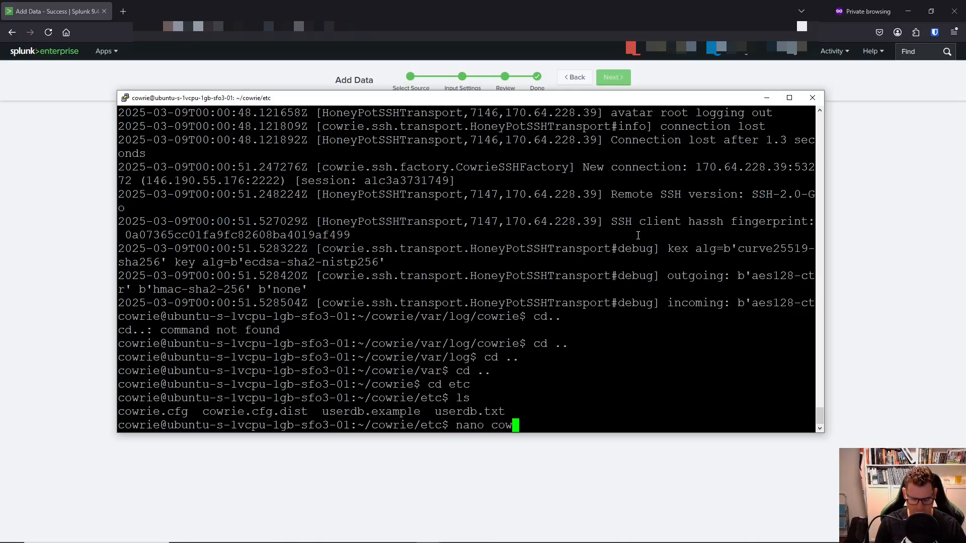
pyautogui.write('rie.cfg')
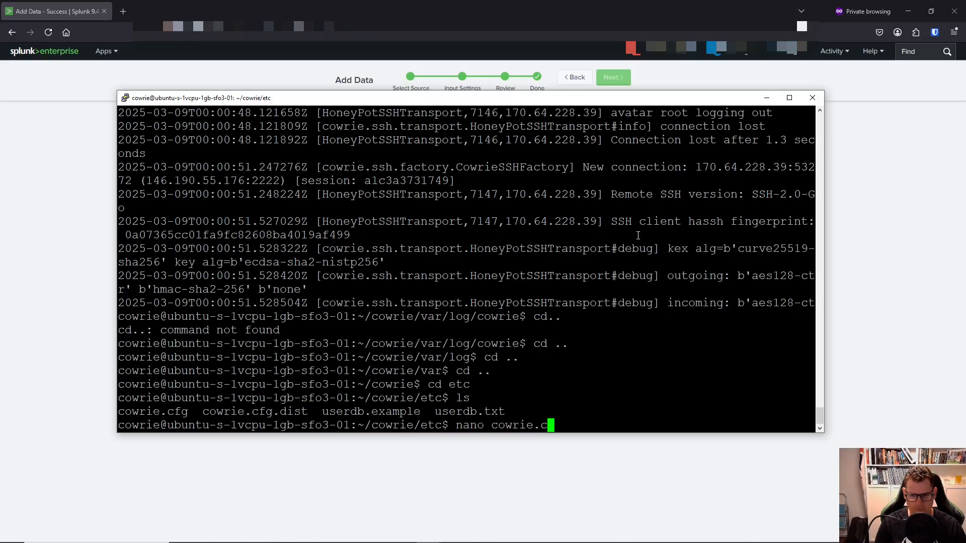
pyautogui.press('Return')
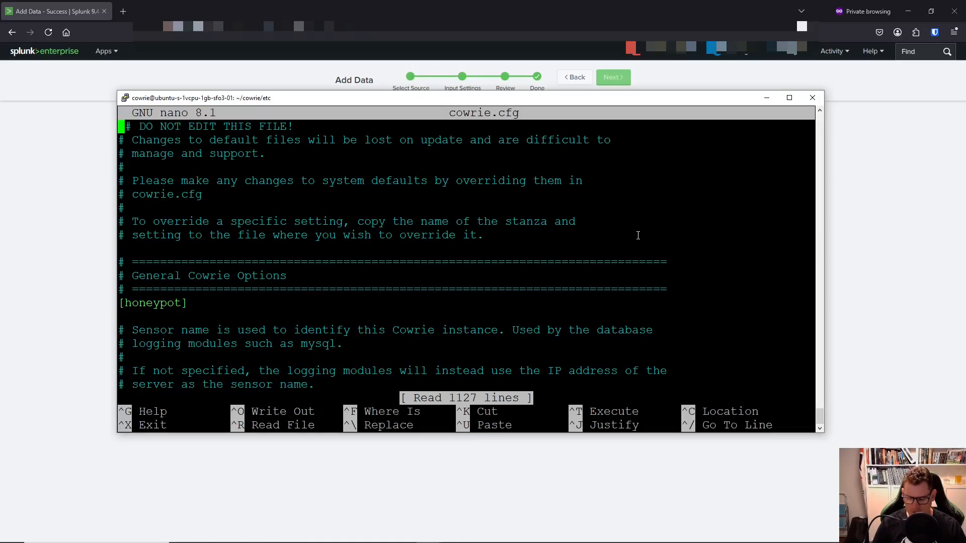
# Scroll cowrie.cfg to the url and token lines of the [output_splunk] section.
pyautogui.press('pagedown')
pyautogui.press('pagedown')
pyautogui.press('pagedown')
pyautogui.press('pagedown')
pyautogui.press('pagedown')
pyautogui.press('pagedown')
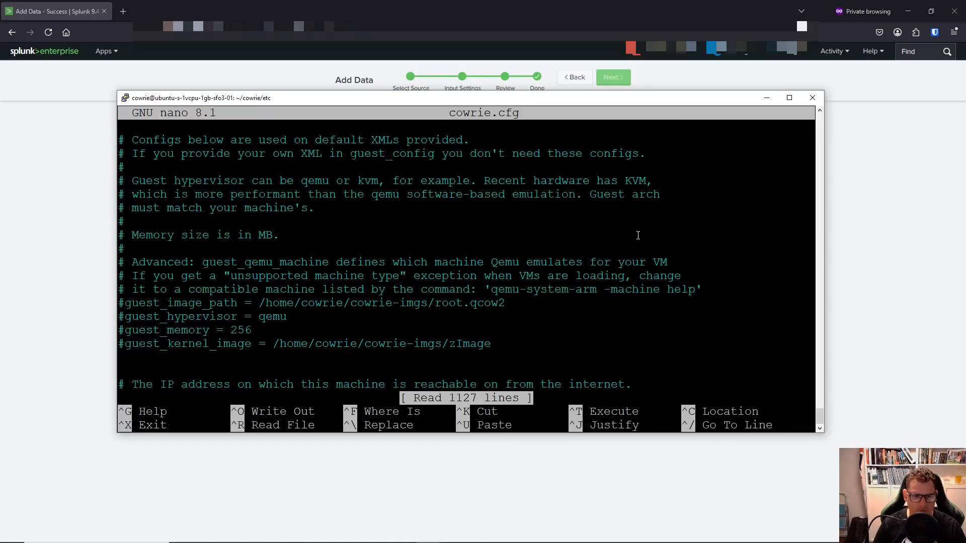
pyautogui.press('pagedown')
pyautogui.press('pagedown')
pyautogui.press('pagedown')
pyautogui.press('pagedown')
pyautogui.press('pagedown')
pyautogui.press('pagedown')
pyautogui.press('pagedown')
pyautogui.press('pagedown')
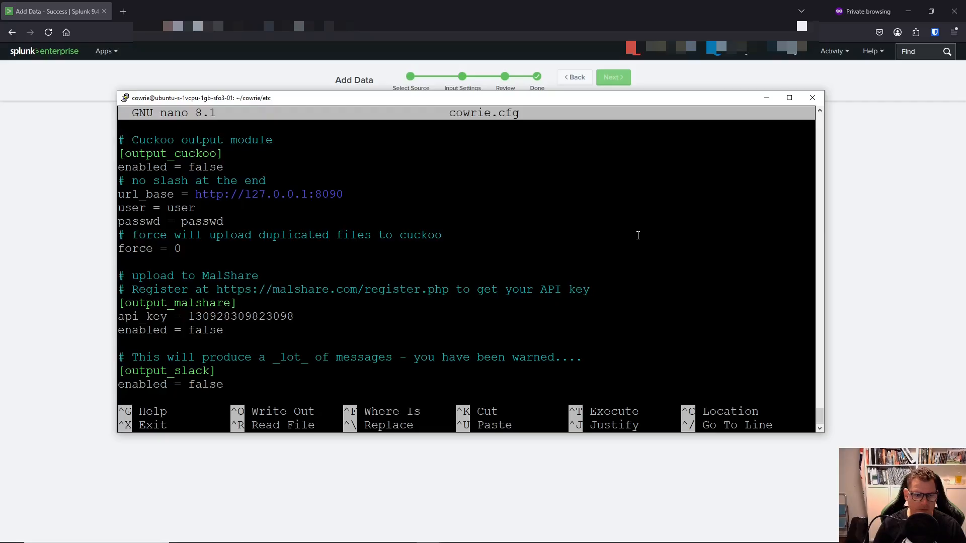
pyautogui.press('pagedown')
pyautogui.press('pagedown')
pyautogui.press('pagedown')
pyautogui.press('pagedown')
pyautogui.press('pagedown')
pyautogui.press('pageup')
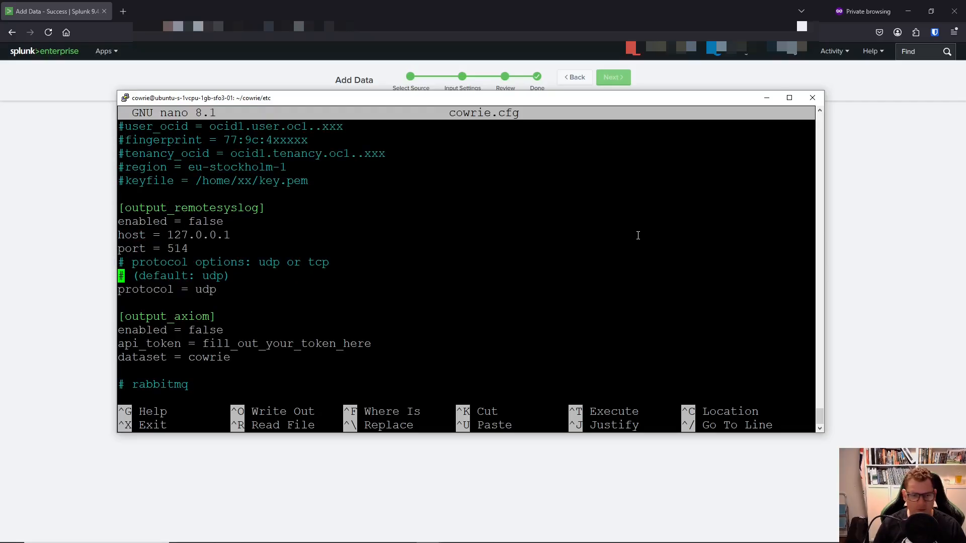
pyautogui.press('pageup')
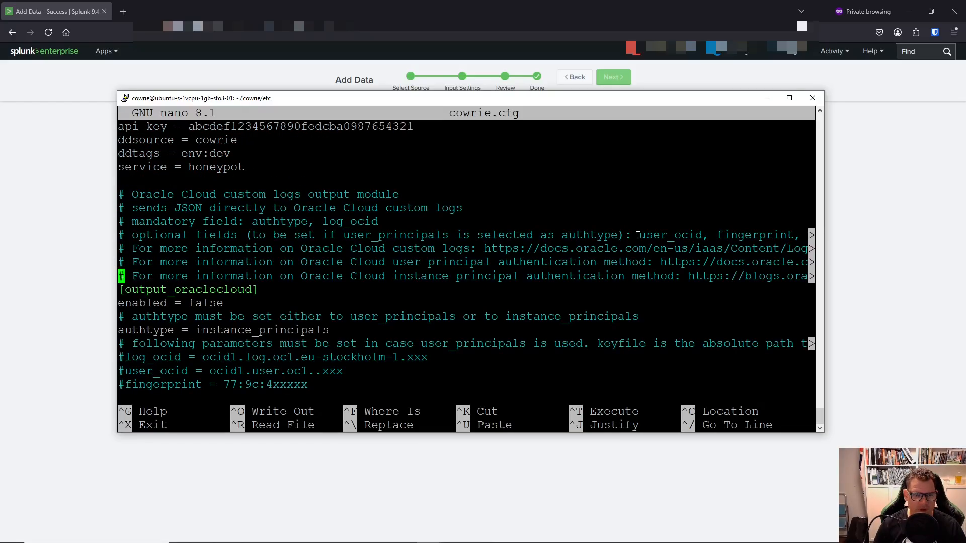
pyautogui.press('pageup')
pyautogui.press('pageup')
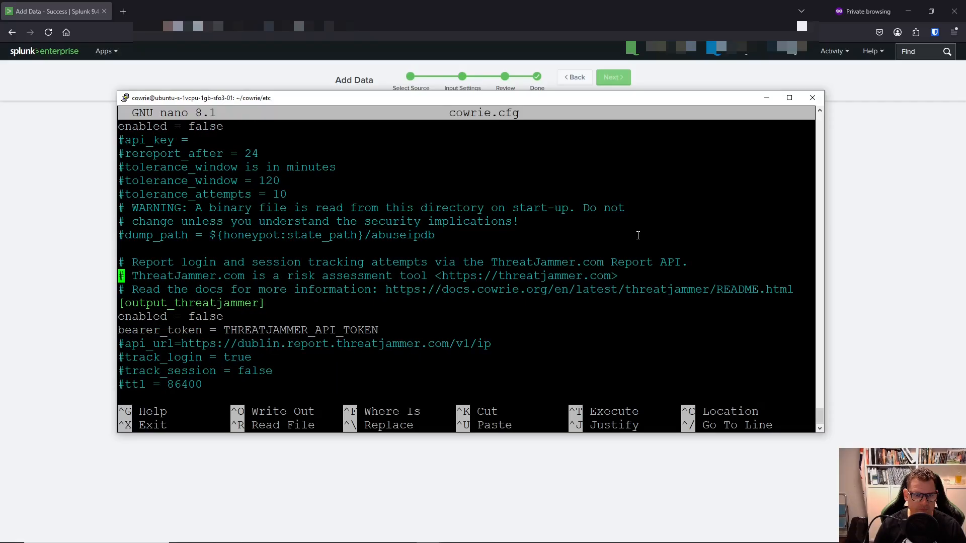
pyautogui.press('pageup')
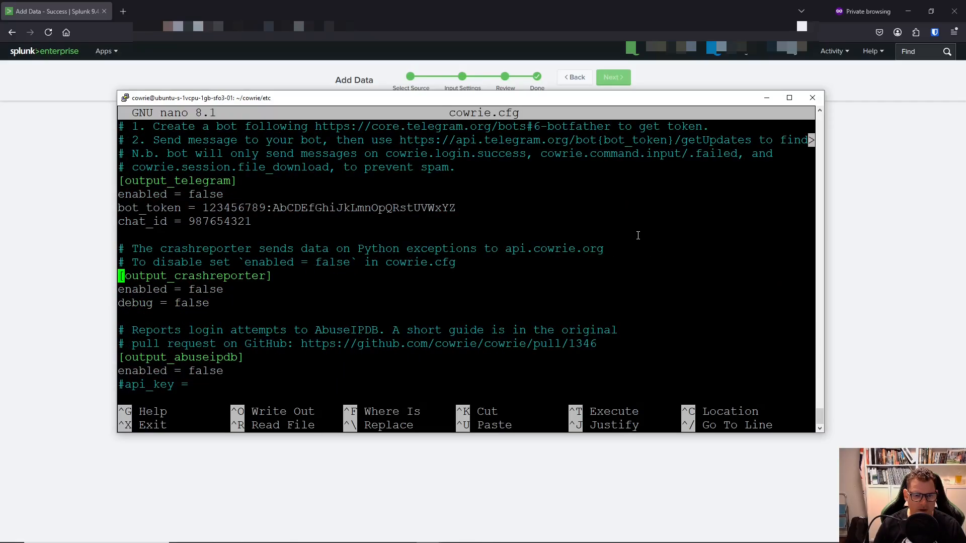
pyautogui.press('pageup')
pyautogui.press('pageup')
pyautogui.press('pageup')
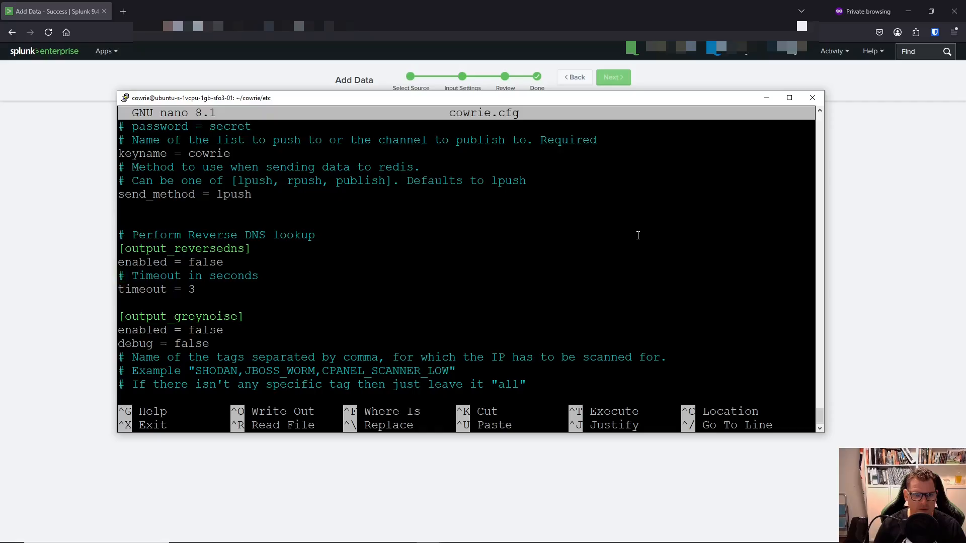
pyautogui.press('pageup')
pyautogui.press('pageup')
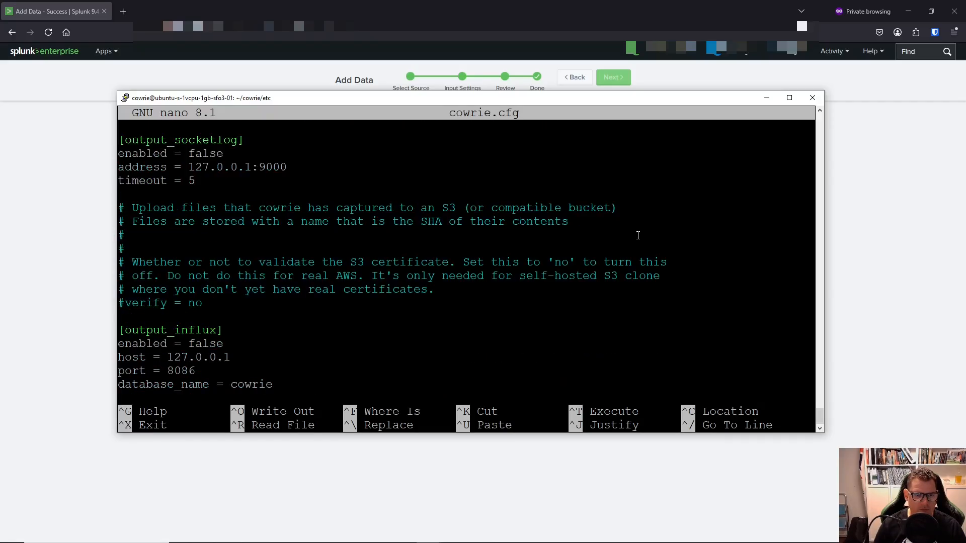
pyautogui.press('pageup')
pyautogui.press('pageup')
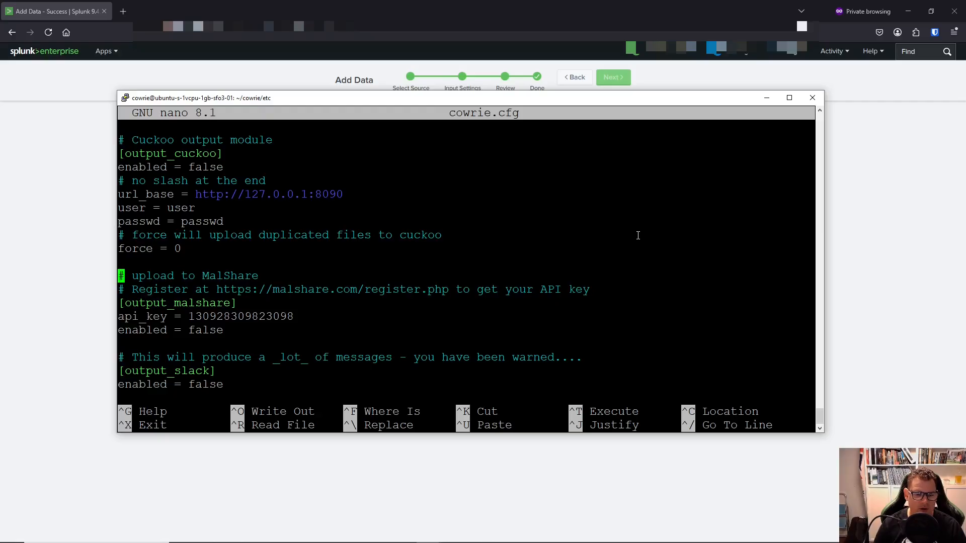
pyautogui.press('pageup')
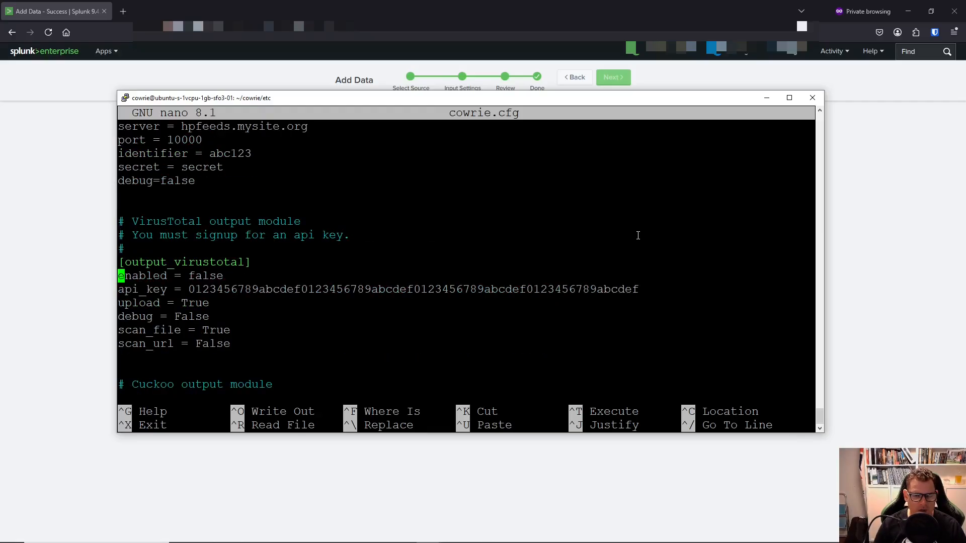
pyautogui.press('pageup')
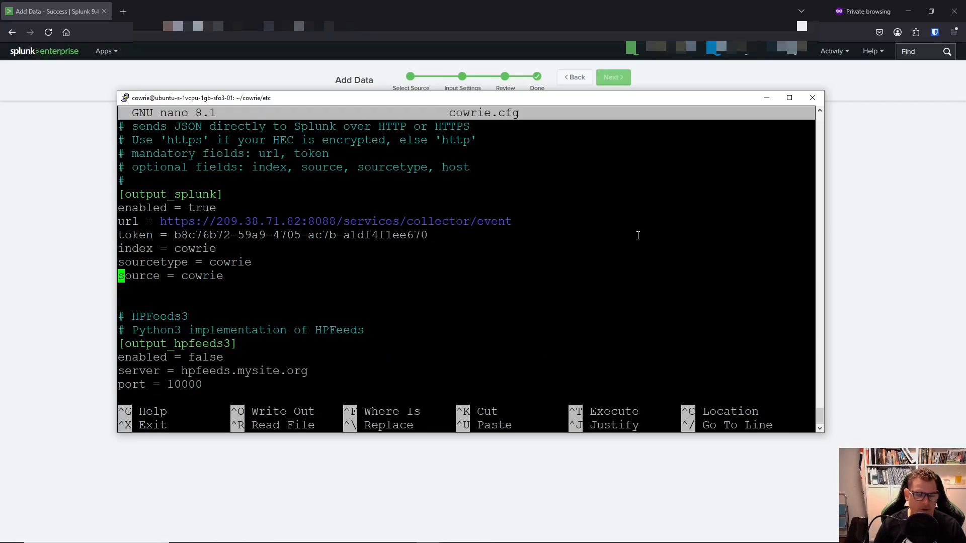
pyautogui.press('Up')
pyautogui.press('Up')
pyautogui.press('Up')
pyautogui.press('Up')
pyautogui.press('Up')
pyautogui.press('Up')
pyautogui.press('Down')
pyautogui.press('Down')
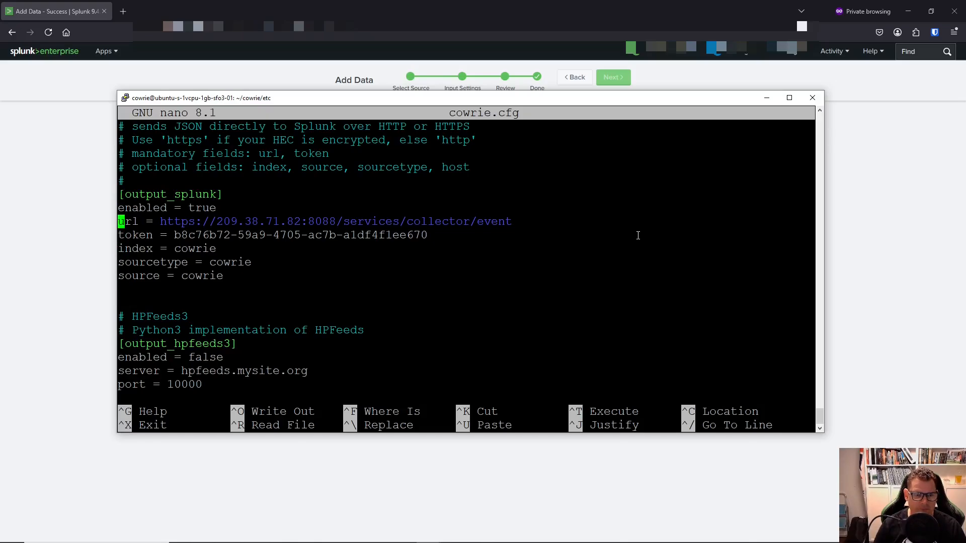
pyautogui.press('Down')
pyautogui.press('Right')
pyautogui.press('Right')
pyautogui.press('Right')
pyautogui.press('Right')
pyautogui.press('Right')
pyautogui.press('Right')
pyautogui.press('Right')
pyautogui.press('Right')
pyautogui.press('Right')
pyautogui.press('Right')
pyautogui.press('Right')
pyautogui.press('Right')
pyautogui.press('Right')
pyautogui.press('Right')
pyautogui.press('Right')
pyautogui.press('Right')
pyautogui.press('Right')
pyautogui.press('Right')
pyautogui.press('Right')
pyautogui.press('Right')
pyautogui.press('Right')
pyautogui.press('Right')
pyautogui.press('Right')
pyautogui.press('Right')
pyautogui.press('Right')
pyautogui.press('Right')
pyautogui.press('Right')
pyautogui.press('Right')
pyautogui.press('Right')
pyautogui.press('Right')
pyautogui.press('Right')
pyautogui.press('Right')
pyautogui.press('Right')
pyautogui.press('Right')
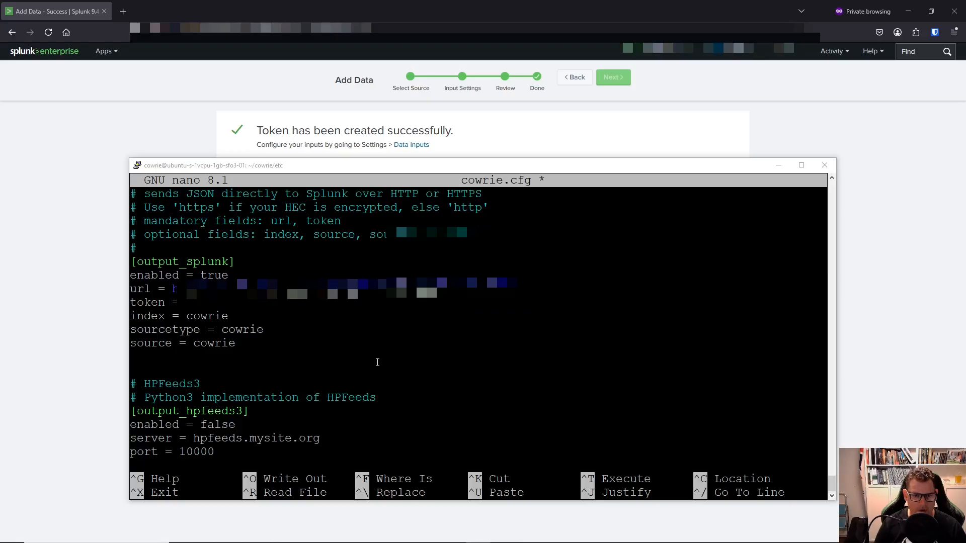
# Save cowrie.cfg with the updated Splunk url and token, and exit nano.
pyautogui.click(377, 362)
pyautogui.hotkey('ctrl', 'x')
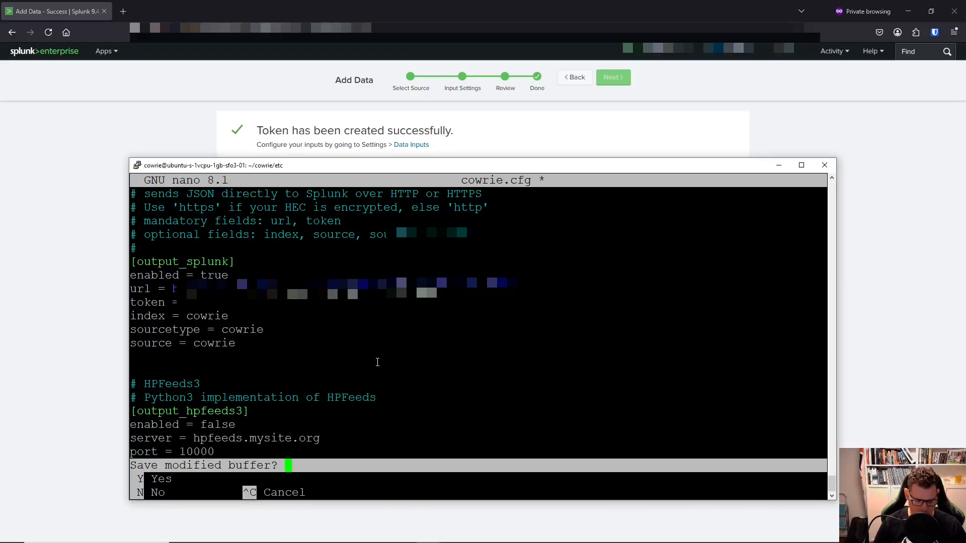
pyautogui.press('y')
pyautogui.press('Return')
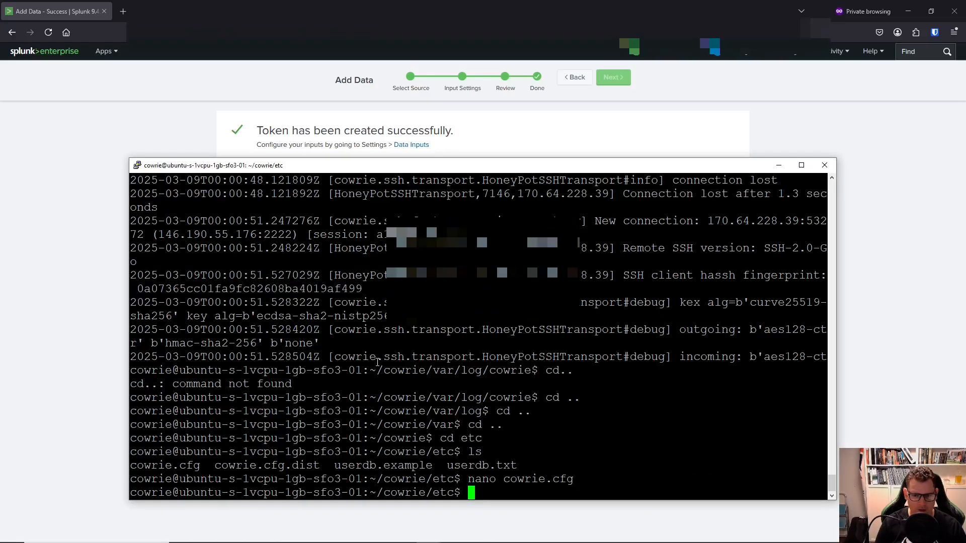
# Go up to ~/cowrie and restart the honeypot with bin/cowrie restart.
pyautogui.write('cd ..')
pyautogui.press('Return')
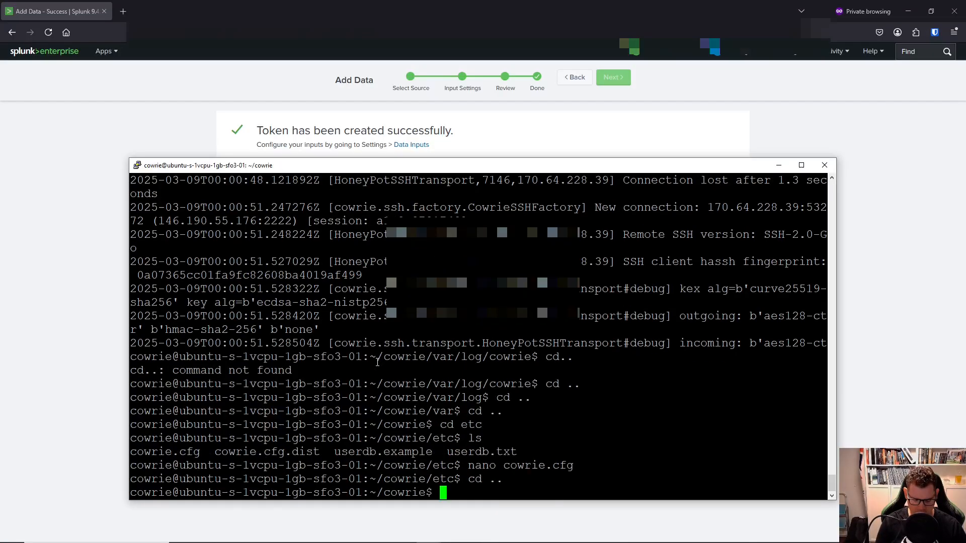
pyautogui.write('bin')
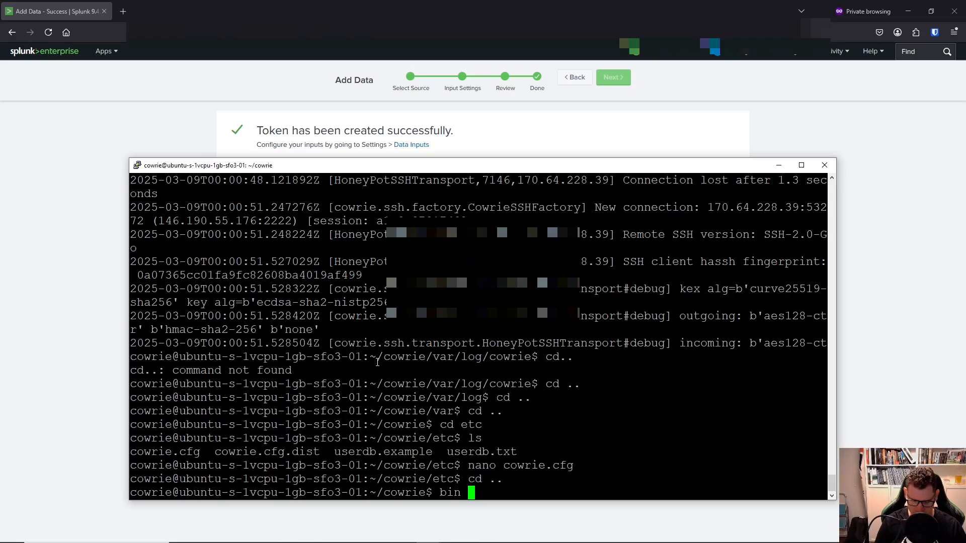
pyautogui.press('BackSpace')
pyautogui.write('/ co')
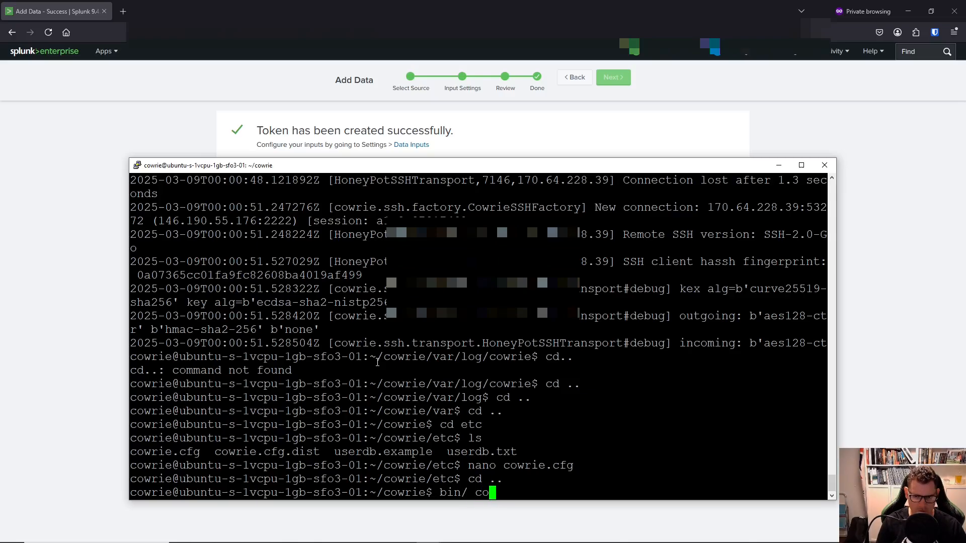
pyautogui.press('BackSpace')
pyautogui.press('BackSpace')
pyautogui.press('BackSpace')
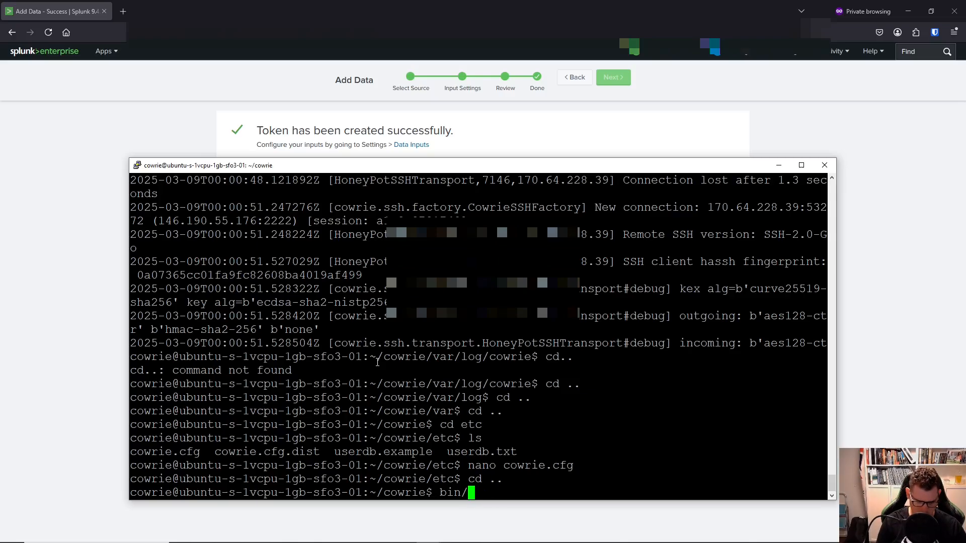
pyautogui.write('cowrie rest')
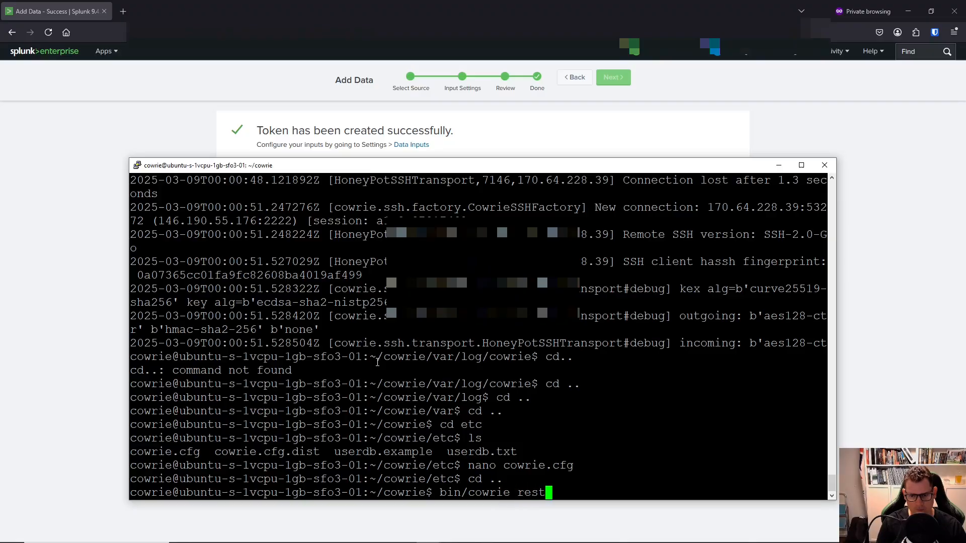
pyautogui.write('art')
pyautogui.press('Return')
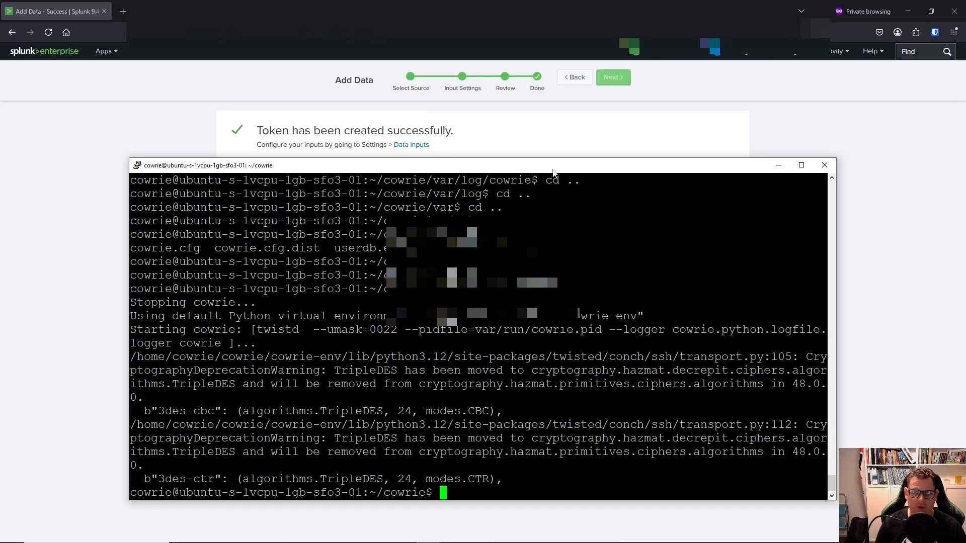
pyautogui.moveTo(577, 164); pyautogui.dragTo(0, 120)
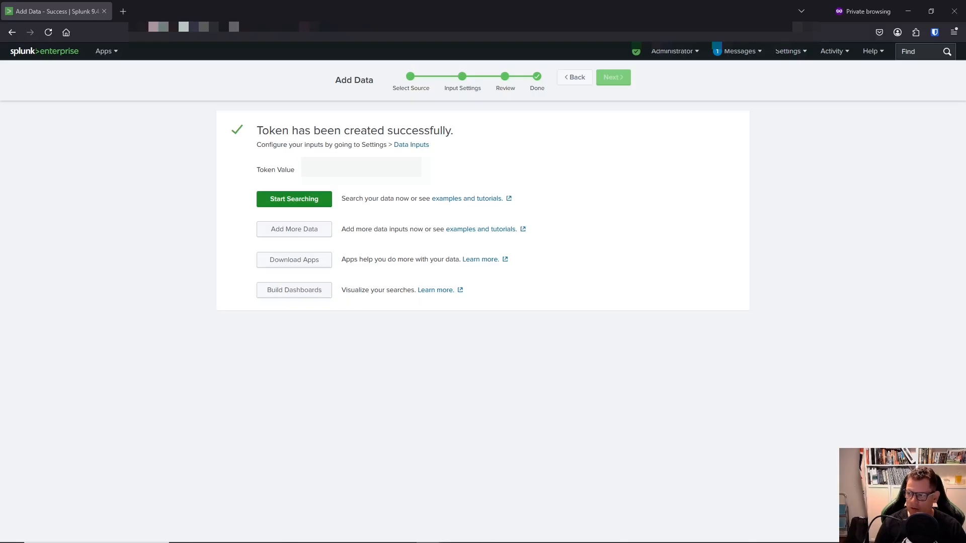
# Create a new events index named cowrie under Settings > Indexes.
pyautogui.click(800, 53)
pyautogui.click(844, 151)
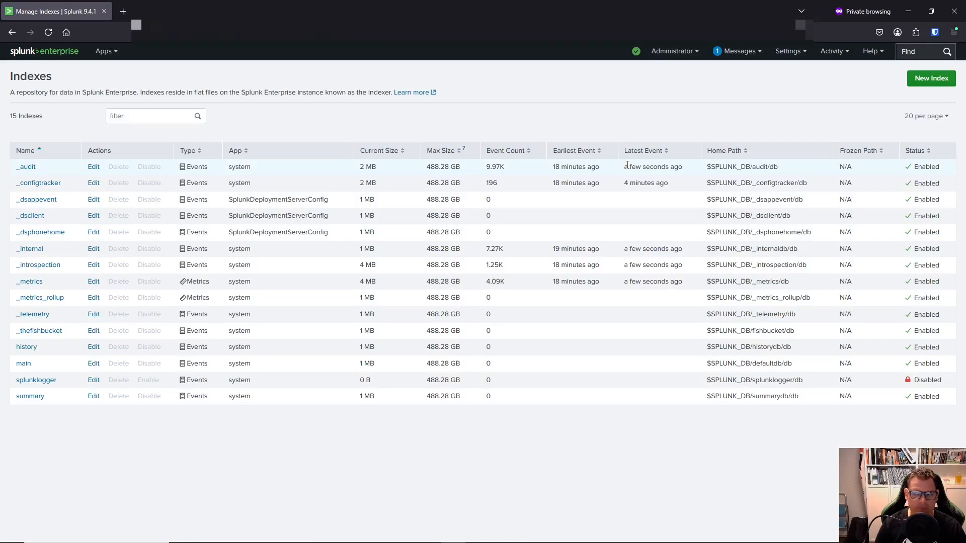
pyautogui.click(916, 79)
pyautogui.click(471, 124)
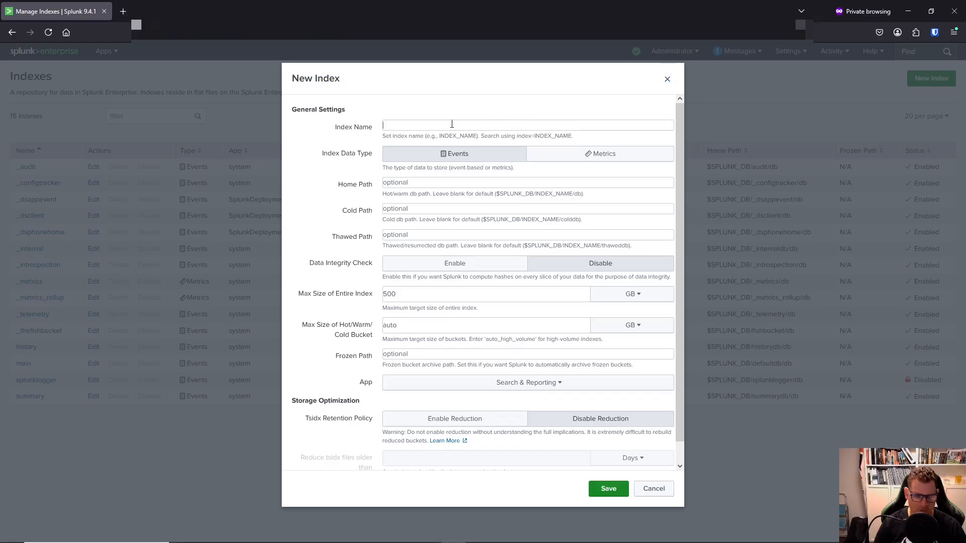
pyautogui.write('cowrie')
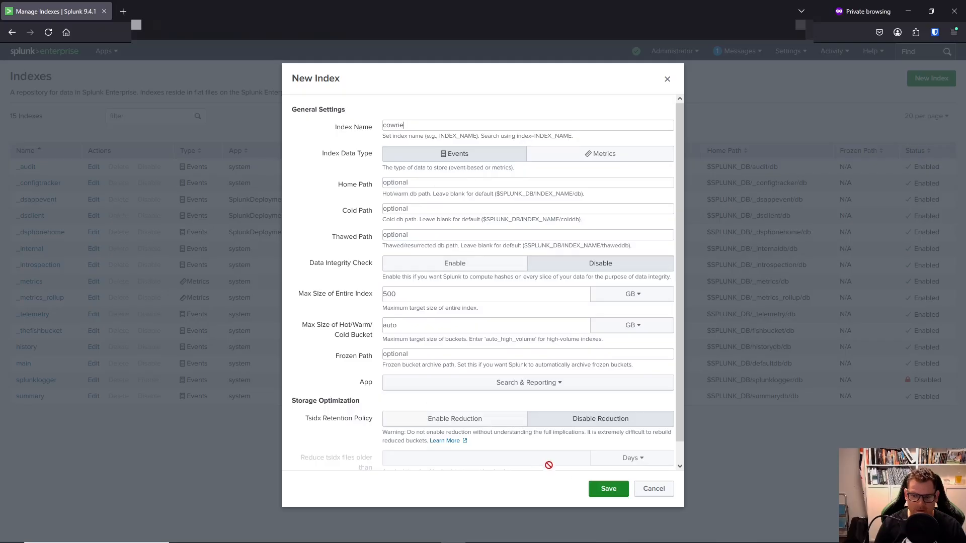
pyautogui.click(607, 488)
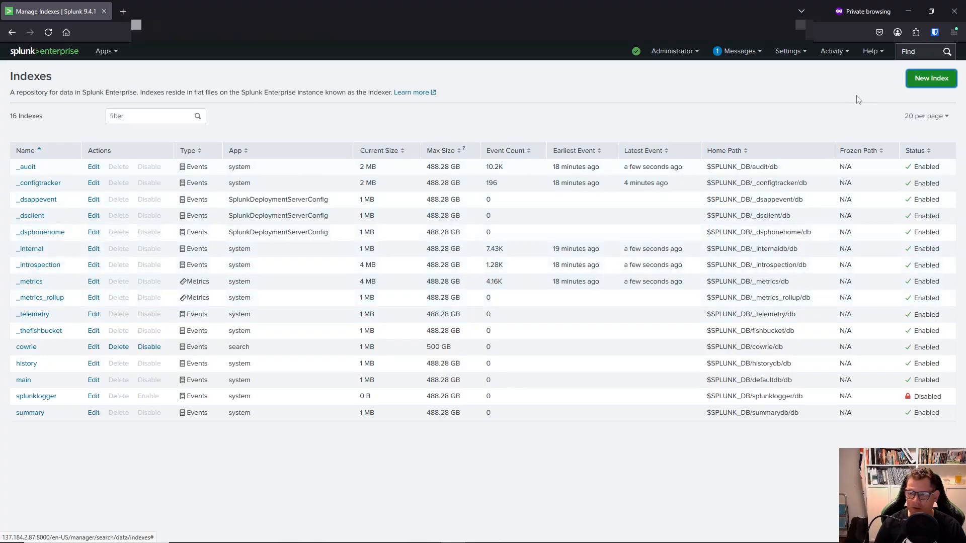
pyautogui.click(794, 53)
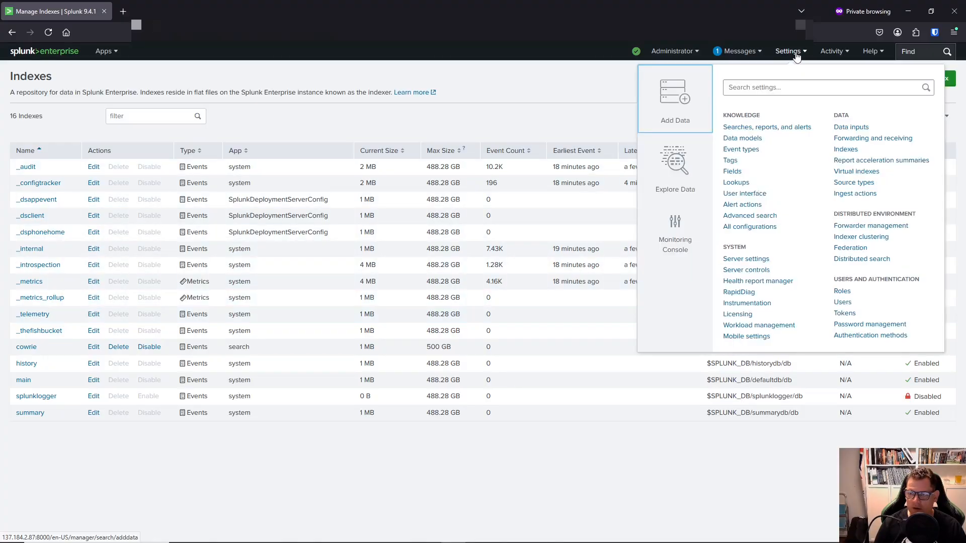
# Edit the cowrie HTTP Event Collector token to add the cowrie index, and save it.
pyautogui.click(850, 127)
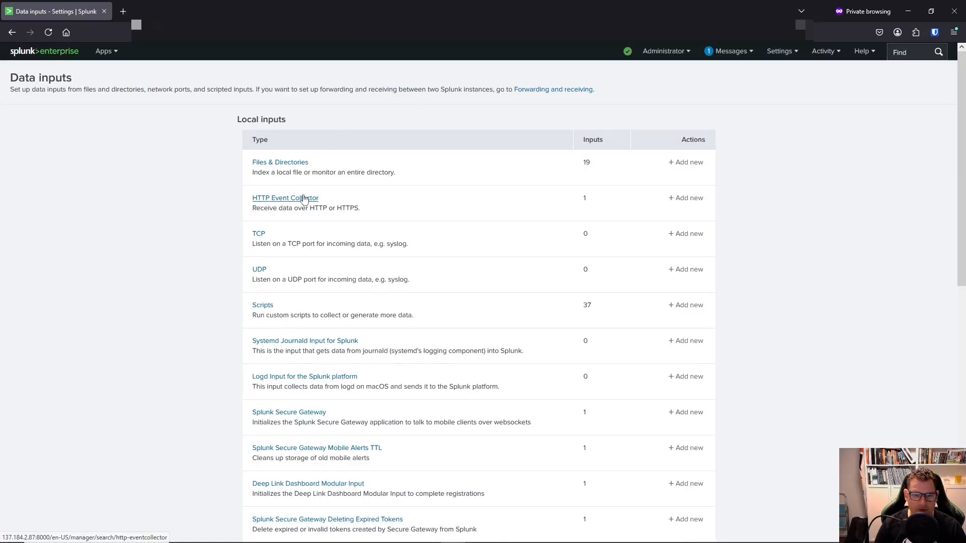
pyautogui.click(304, 199)
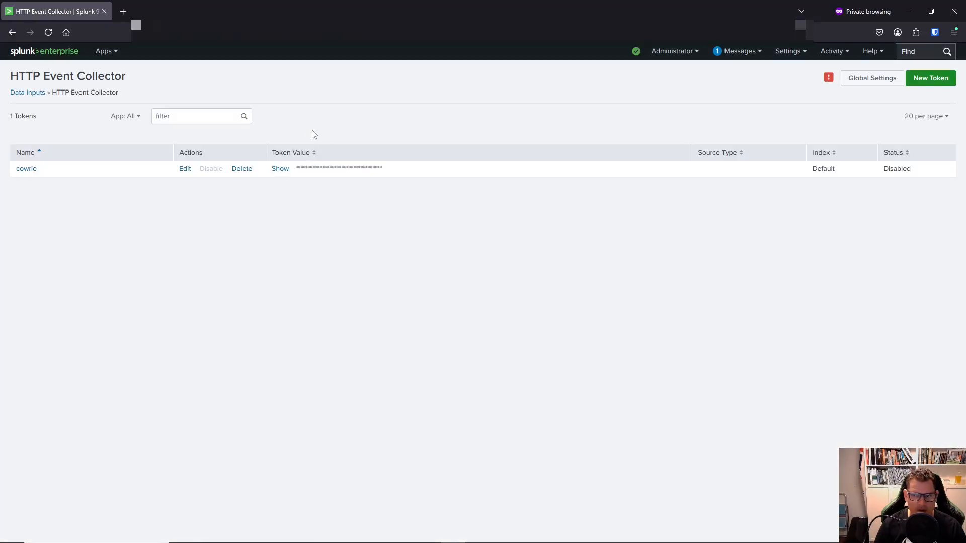
pyautogui.click(186, 169)
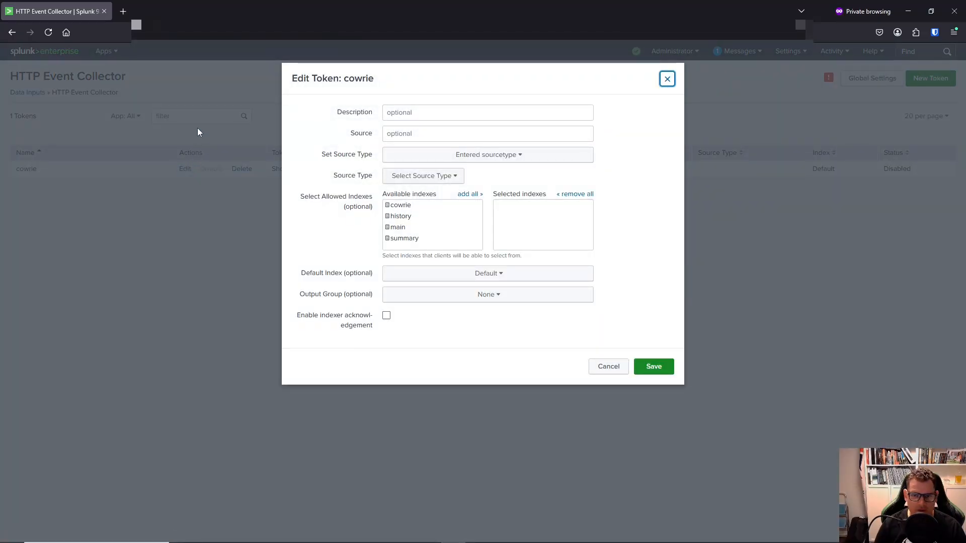
pyautogui.click(400, 207)
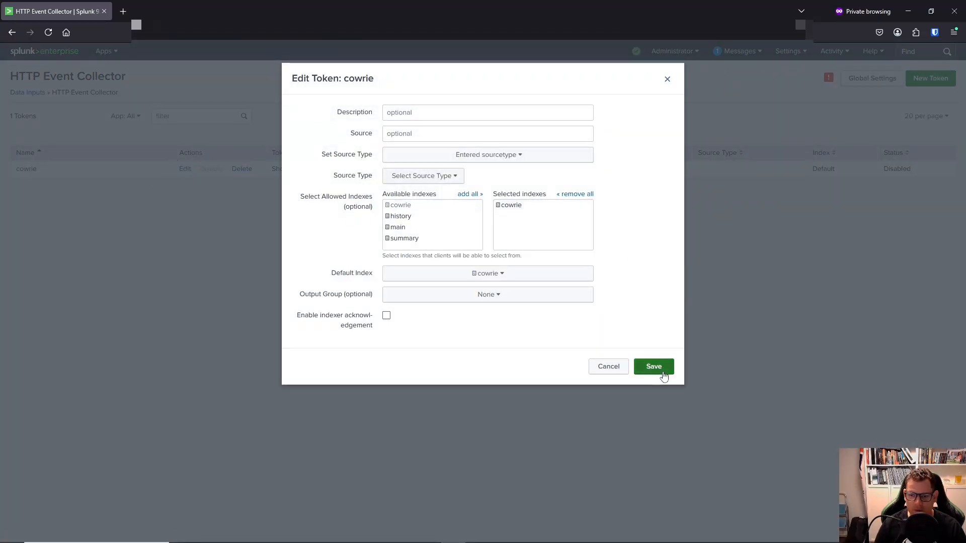
pyautogui.click(662, 373)
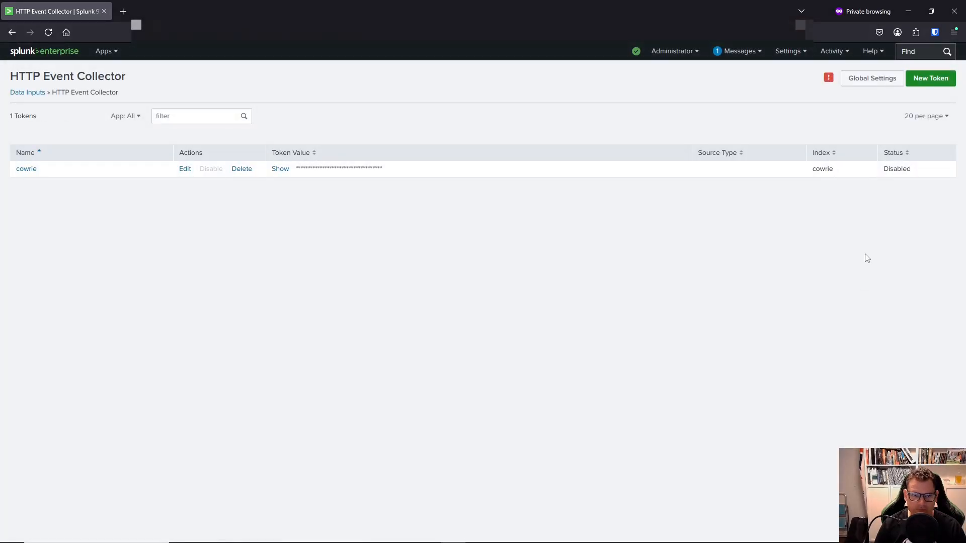
pyautogui.moveTo(828, 81)
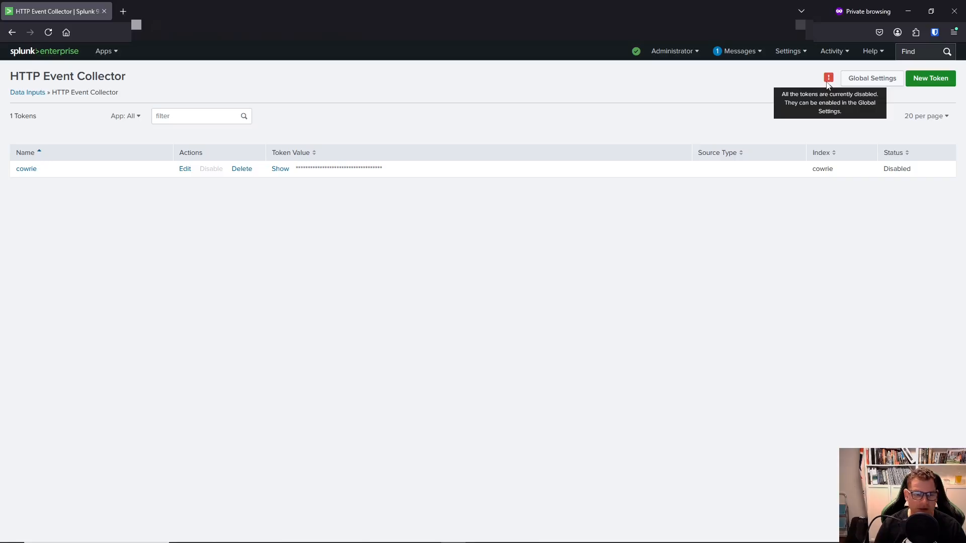
# Set All Tokens to Enabled in the HTTP Event Collector Global Settings and save.
pyautogui.click(855, 79)
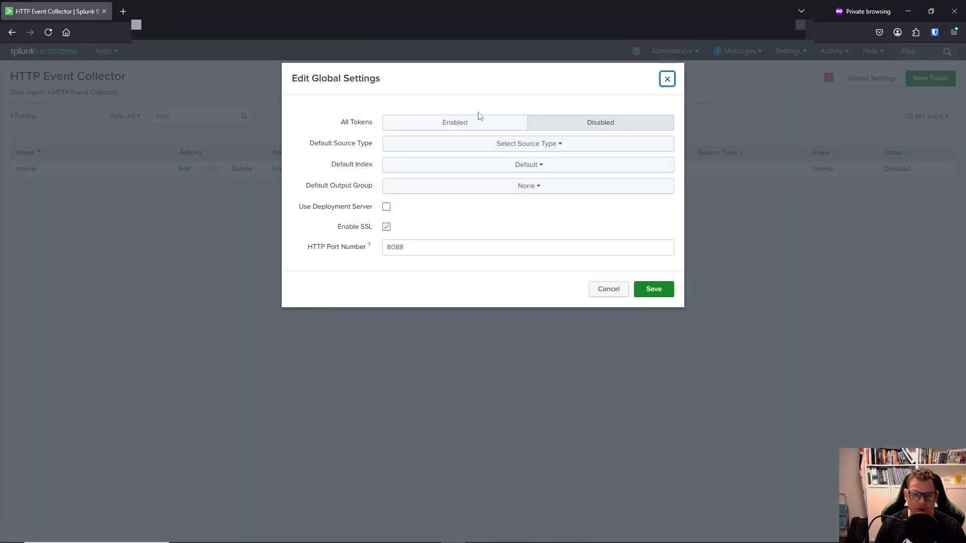
pyautogui.click(440, 122)
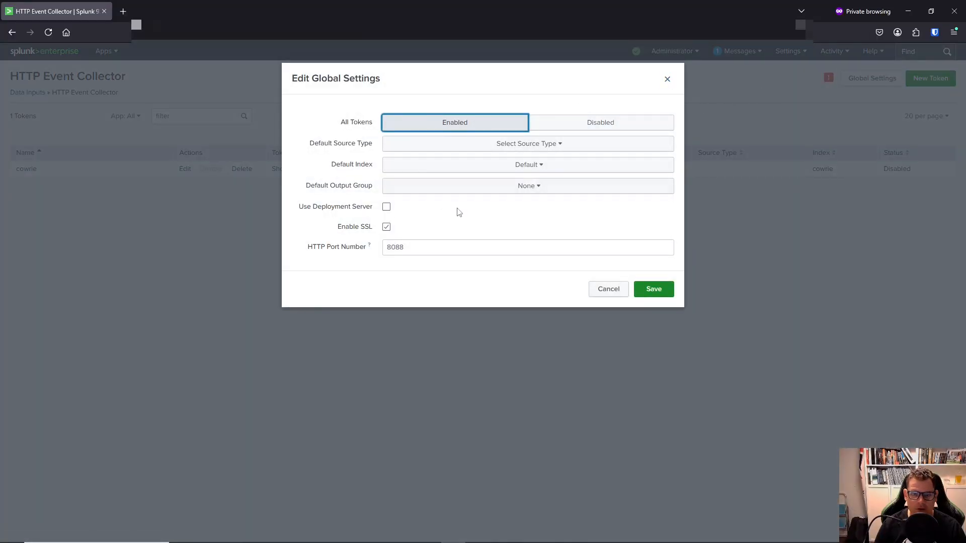
pyautogui.click(663, 291)
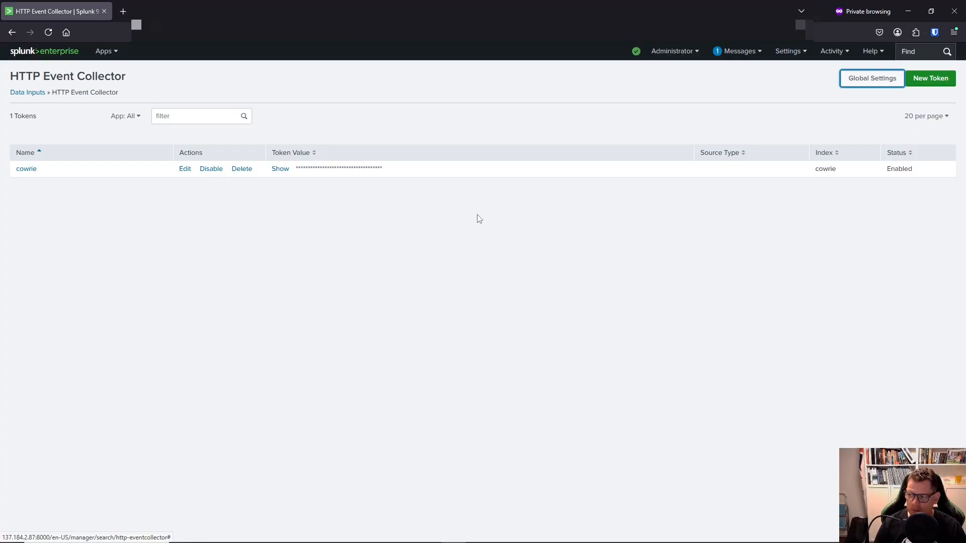
# Open Settings > Indexes and reload until the cowrie index reports 6 events.
pyautogui.click(803, 57)
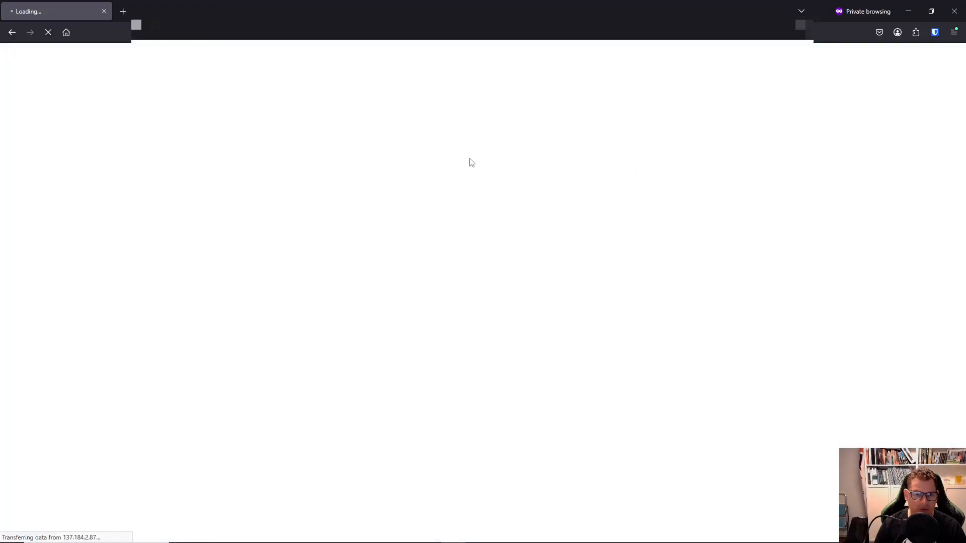
pyautogui.click(845, 150)
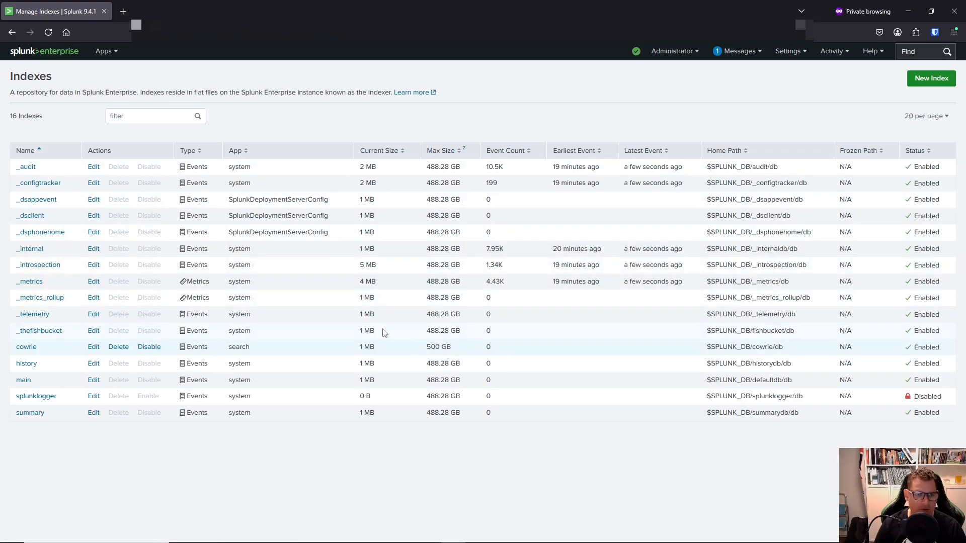
pyautogui.click(50, 32)
pyautogui.click(47, 33)
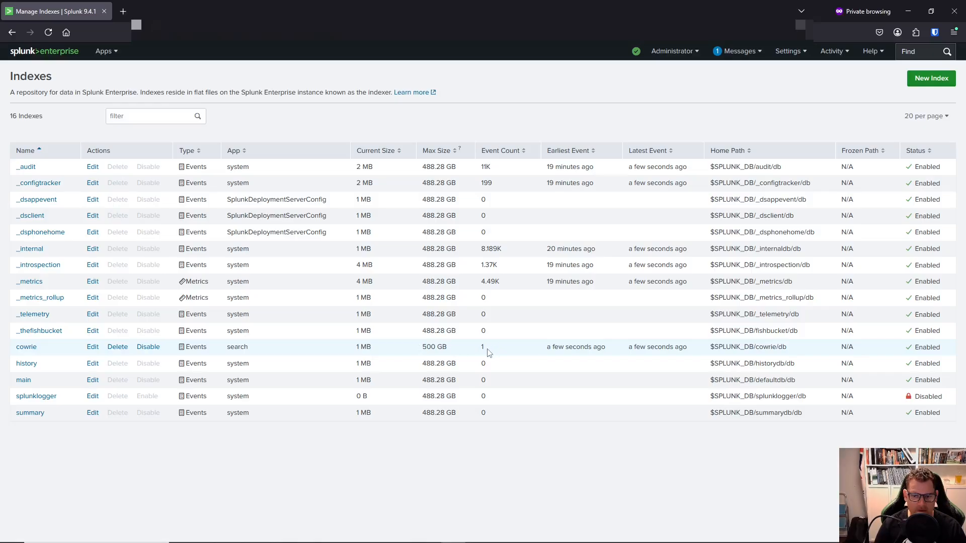
pyautogui.moveTo(486, 350); pyautogui.dragTo(479, 351)
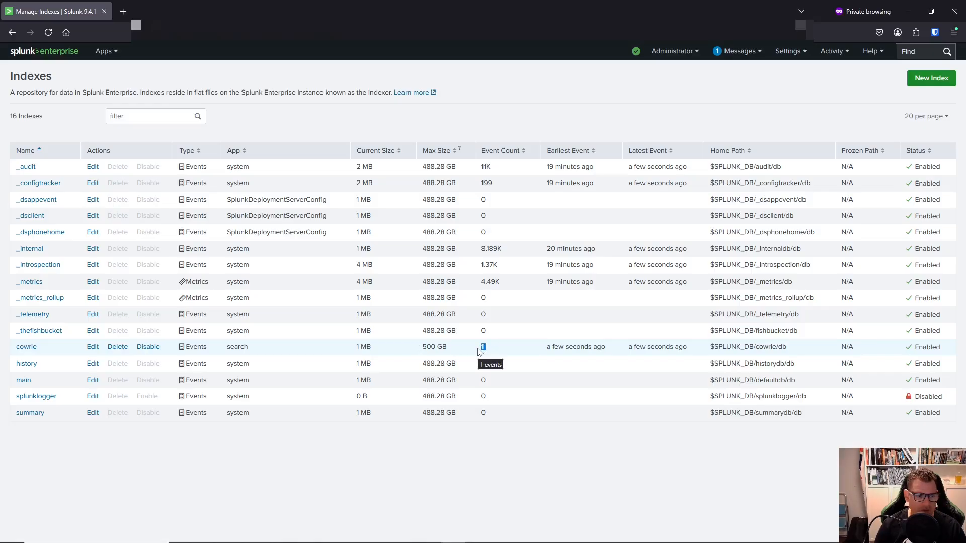
pyautogui.click(50, 32)
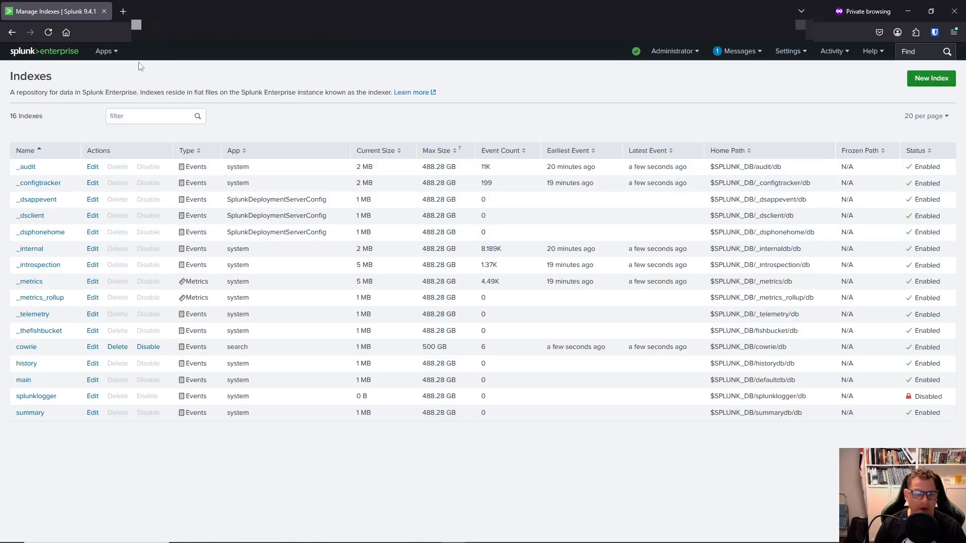
pyautogui.click(117, 56)
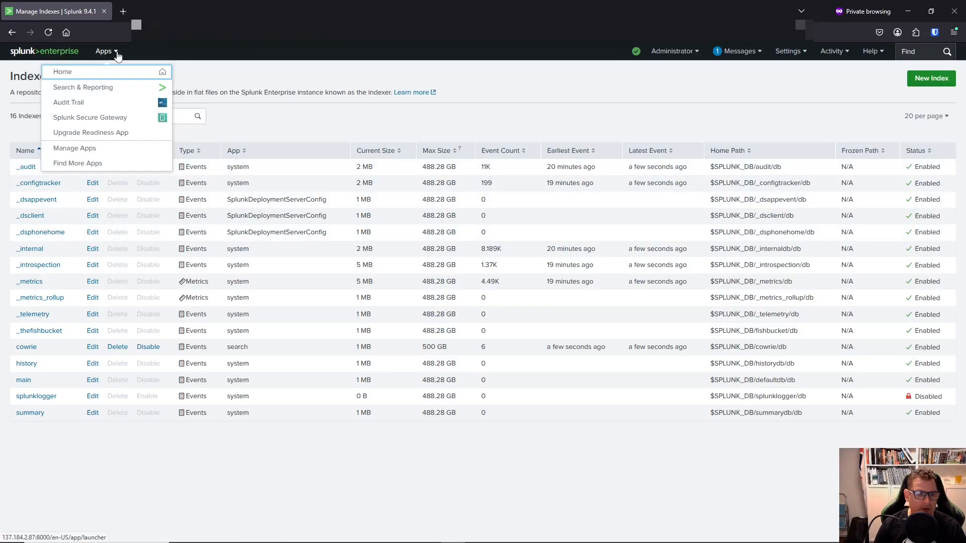
# Install ManukaHoneypotApp from file by uploading ManukaHoneyPot.tar.gz under Manage Apps.
pyautogui.click(82, 149)
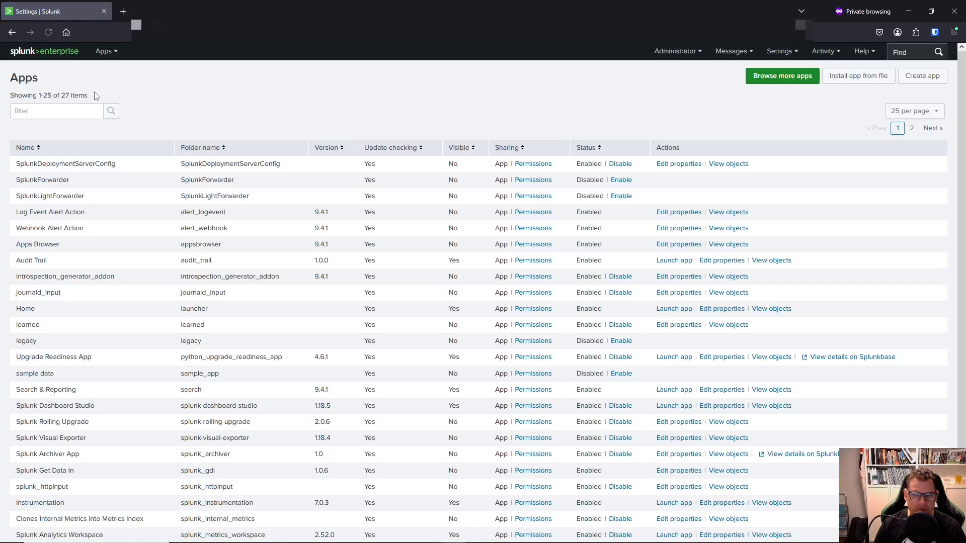
pyautogui.click(854, 81)
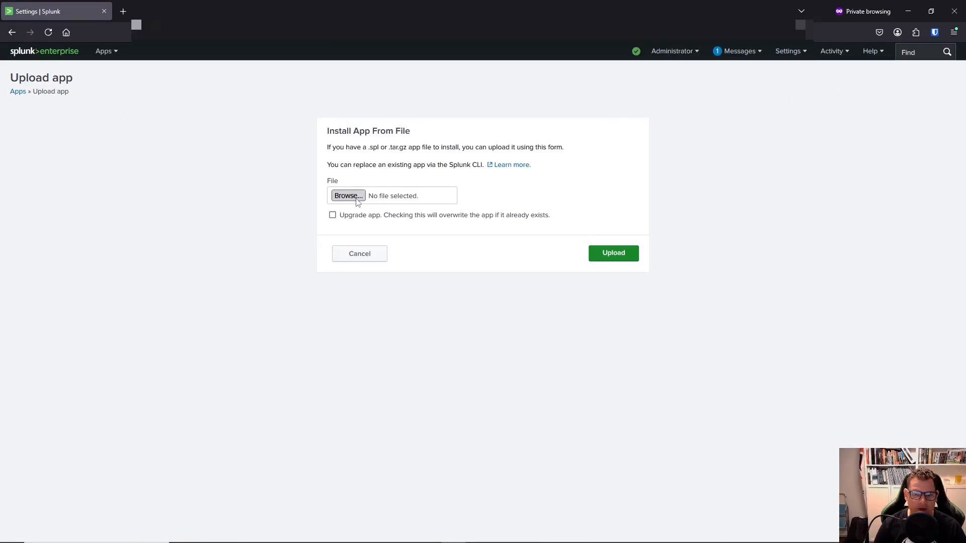
pyautogui.click(348, 195)
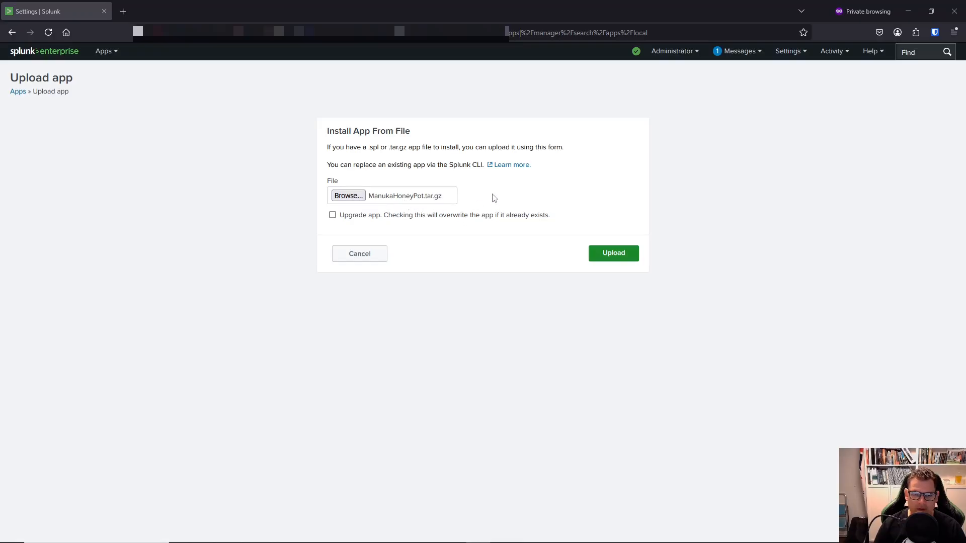
pyautogui.click(608, 254)
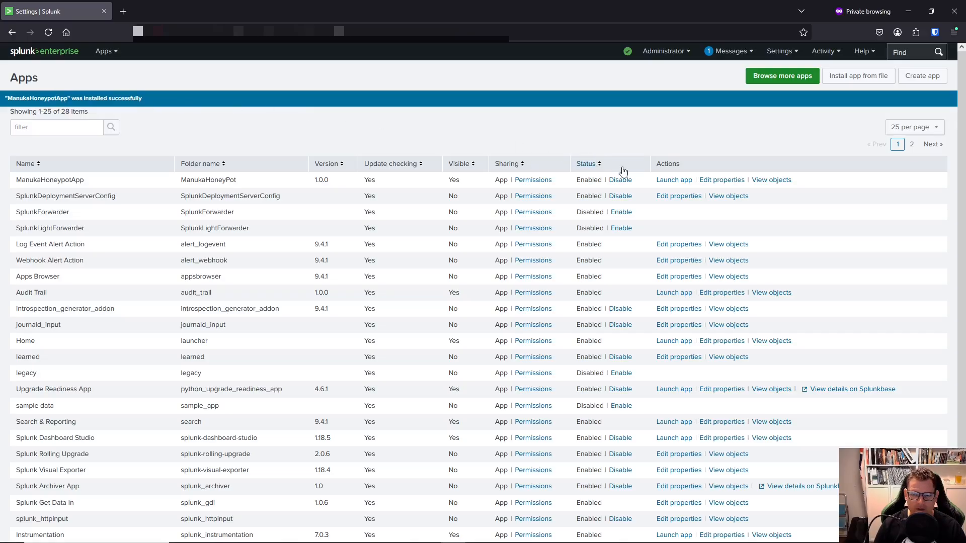
# Launch ManukaHoneypotApp and scroll down through its dashboard panels.
pyautogui.click(674, 180)
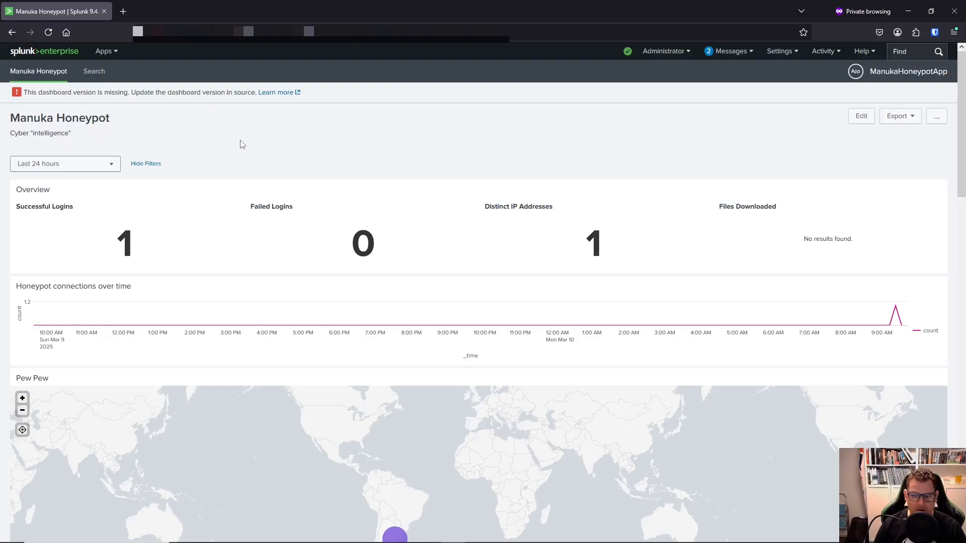
pyautogui.scroll(-3, 240, 144)
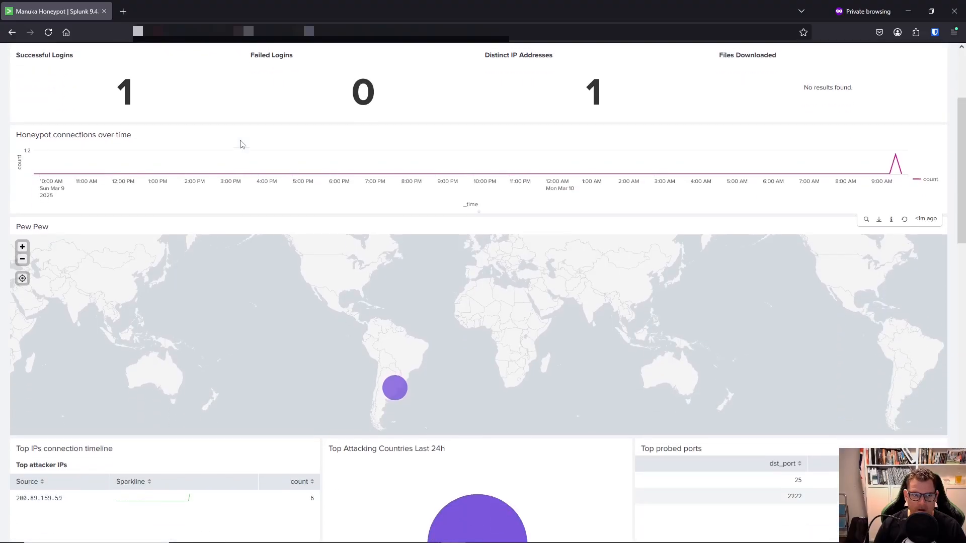
pyautogui.scroll(2, 240, 145)
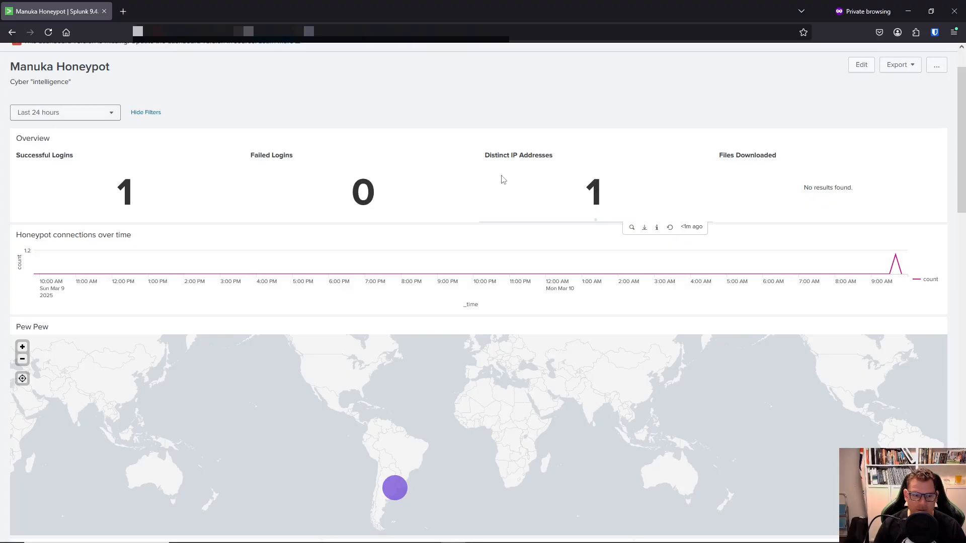
pyautogui.scroll(-4, 502, 177)
pyautogui.scroll(-3, 502, 177)
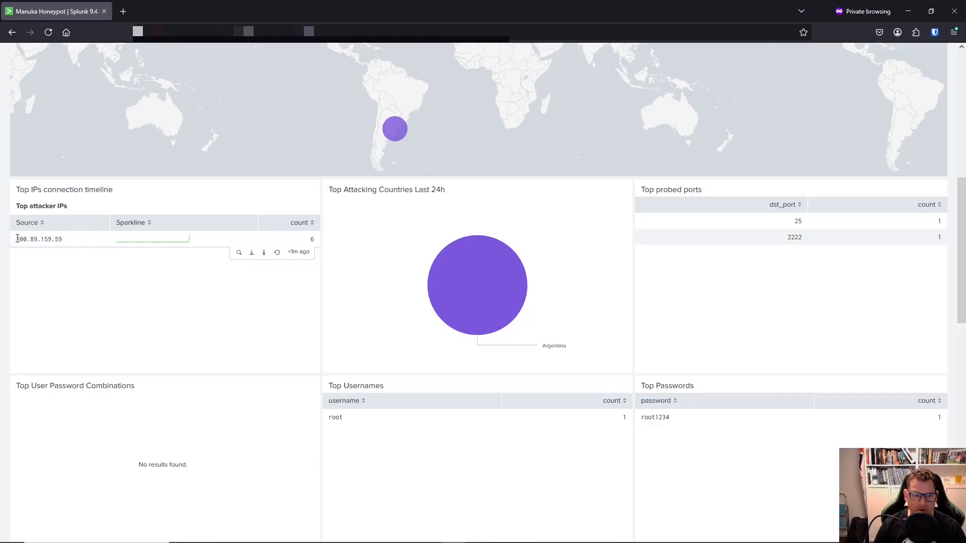
# Highlight top attacker IP 200.89.159.59, review the remaining panels and return to the top.
pyautogui.moveTo(17, 238); pyautogui.dragTo(64, 240)
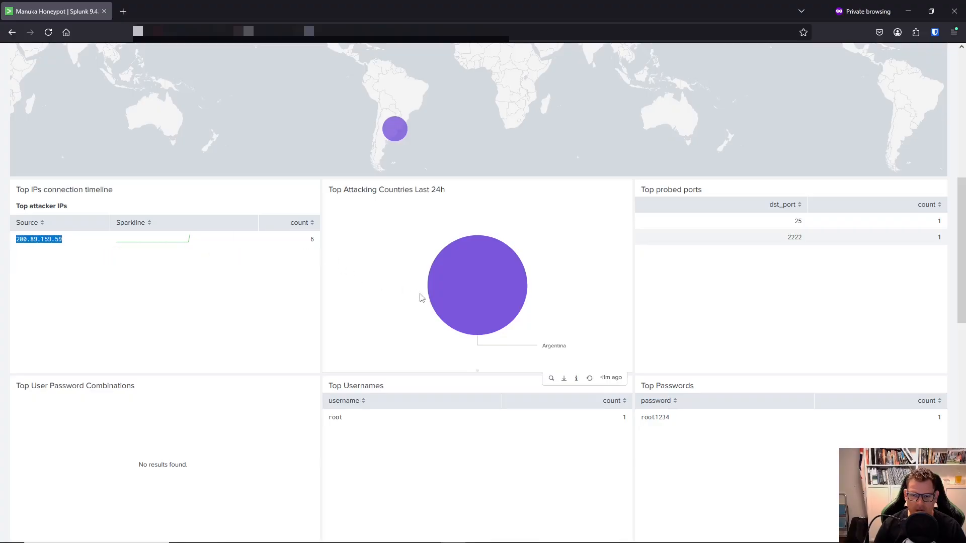
pyautogui.moveTo(482, 313)
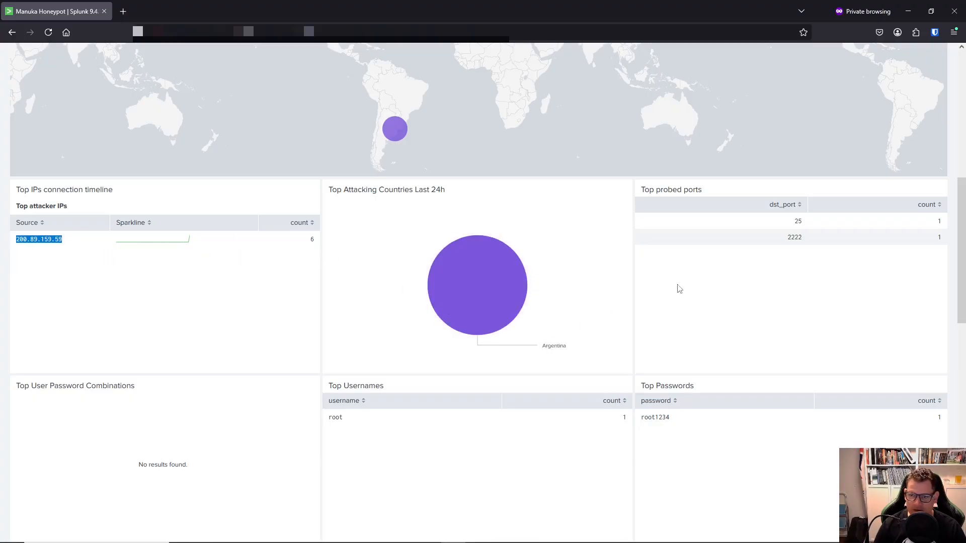
pyautogui.scroll(2, 835, 261)
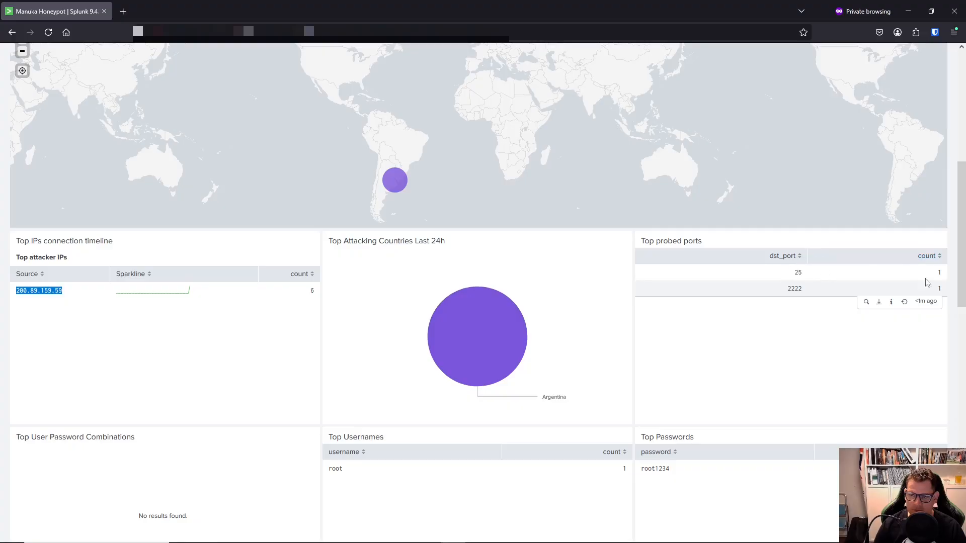
pyautogui.scroll(-2, 553, 275)
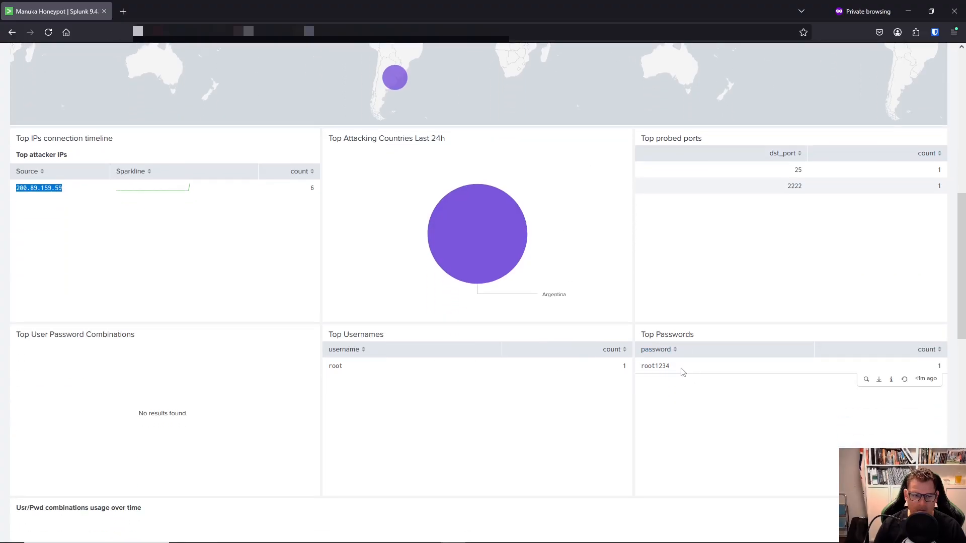
pyautogui.scroll(-3, 392, 278)
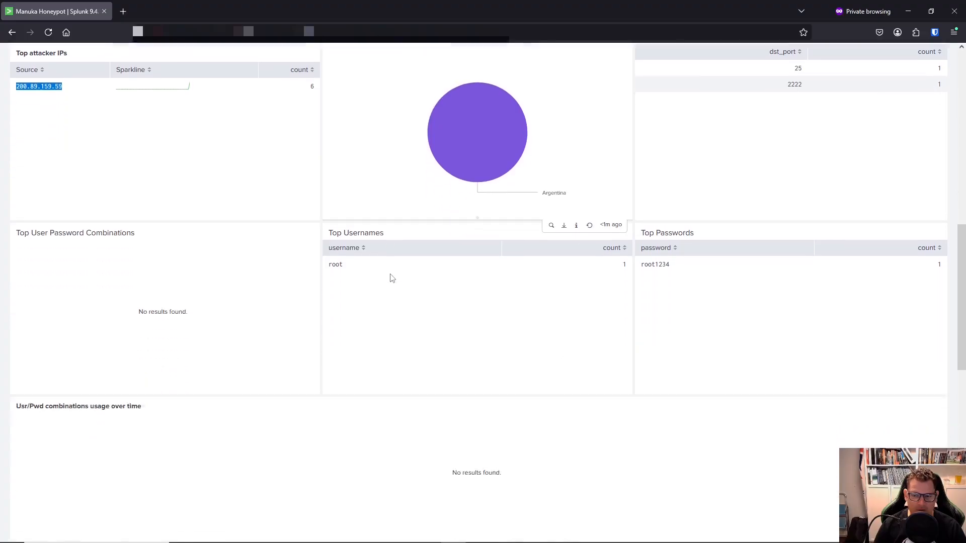
pyautogui.scroll(-10, 416, 332)
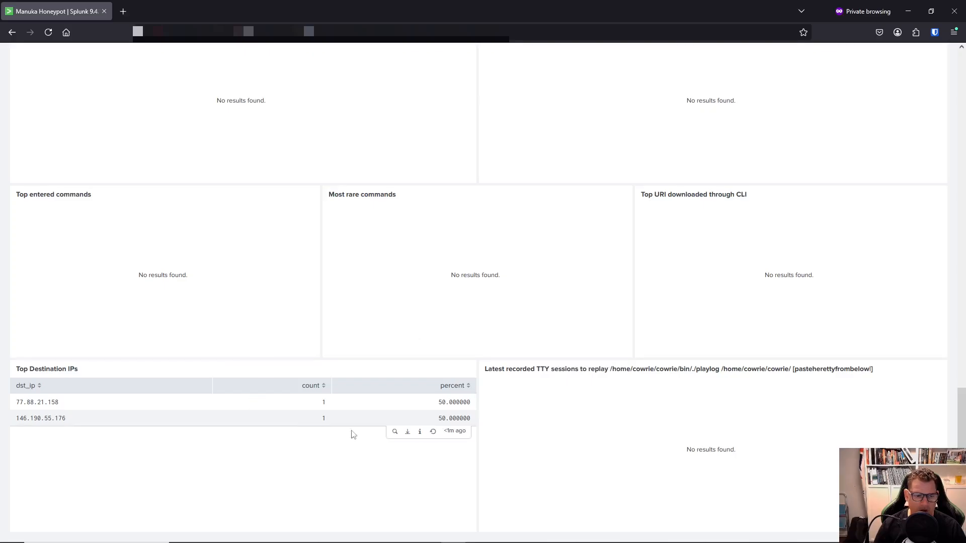
pyautogui.scroll(6, 301, 431)
pyautogui.scroll(10, 306, 432)
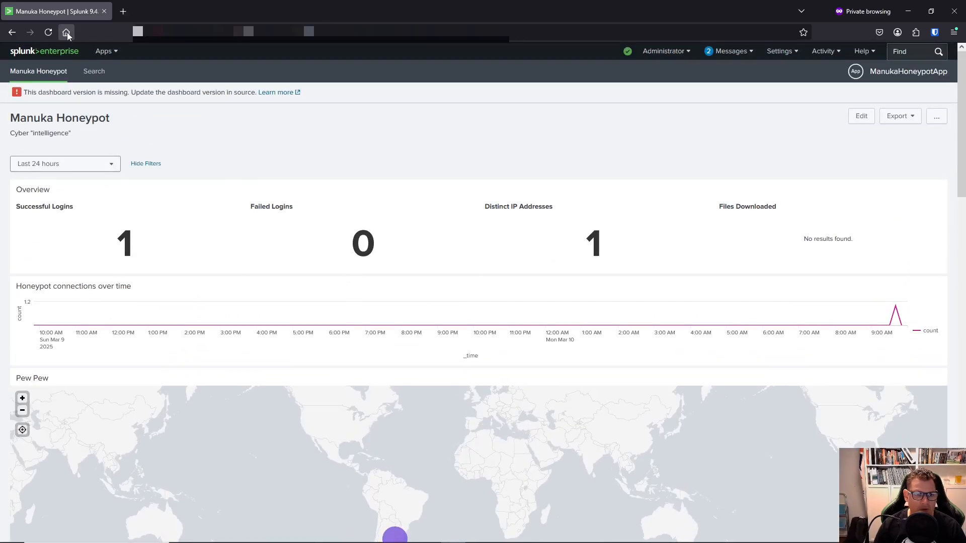
pyautogui.click(48, 32)
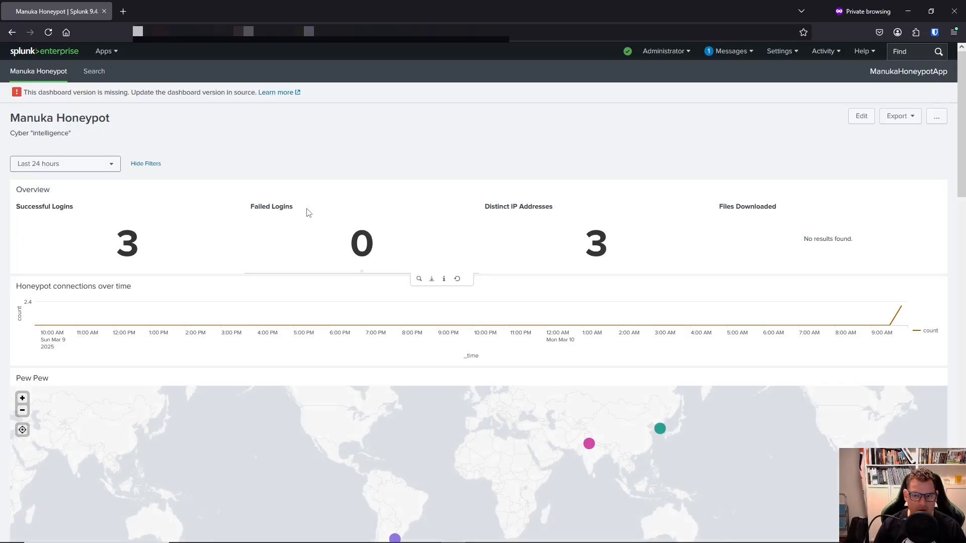
pyautogui.click(48, 35)
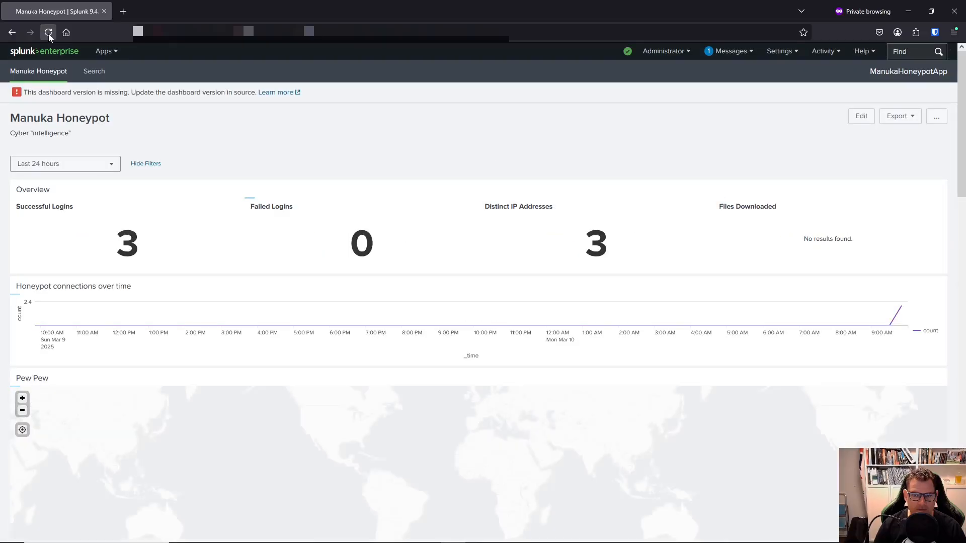
pyautogui.scroll(-4, 237, 181)
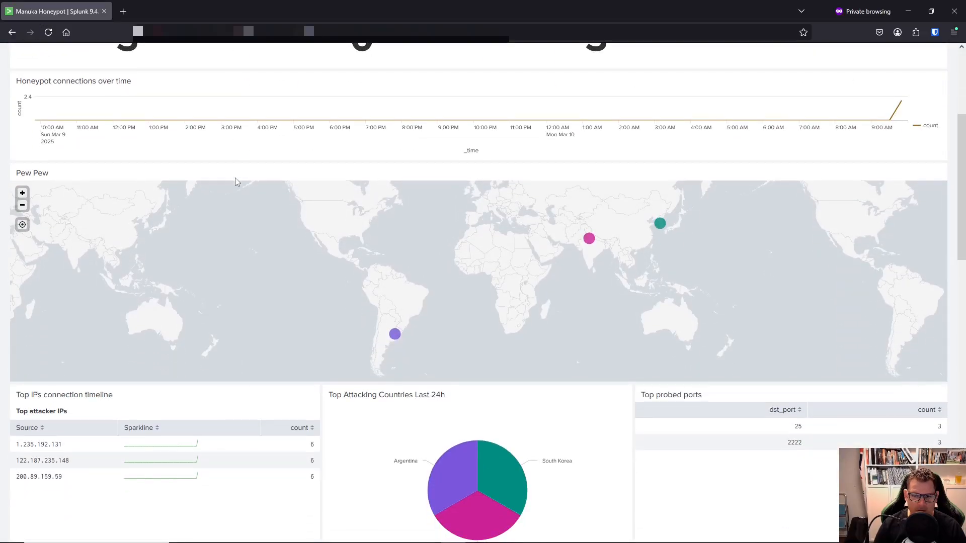
pyautogui.moveTo(395, 334)
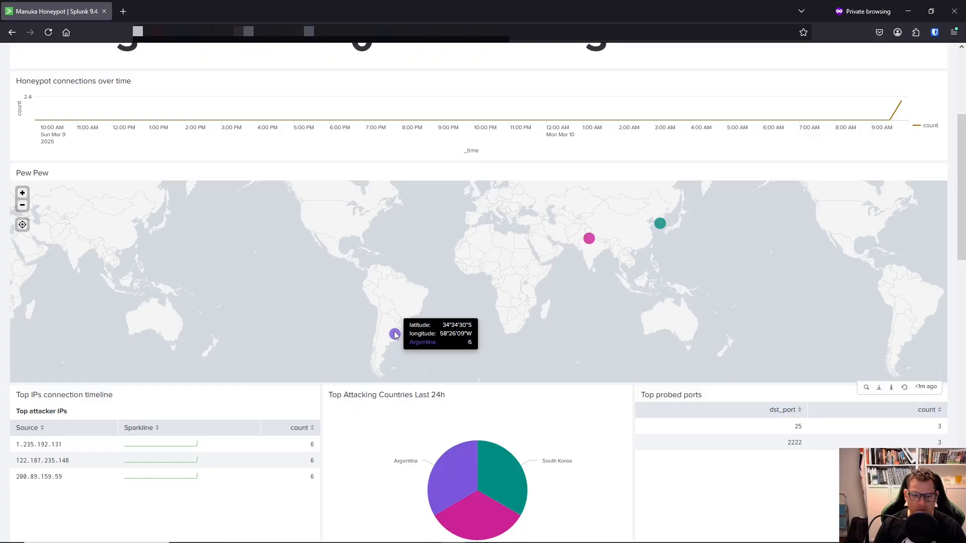
pyautogui.moveTo(589, 240)
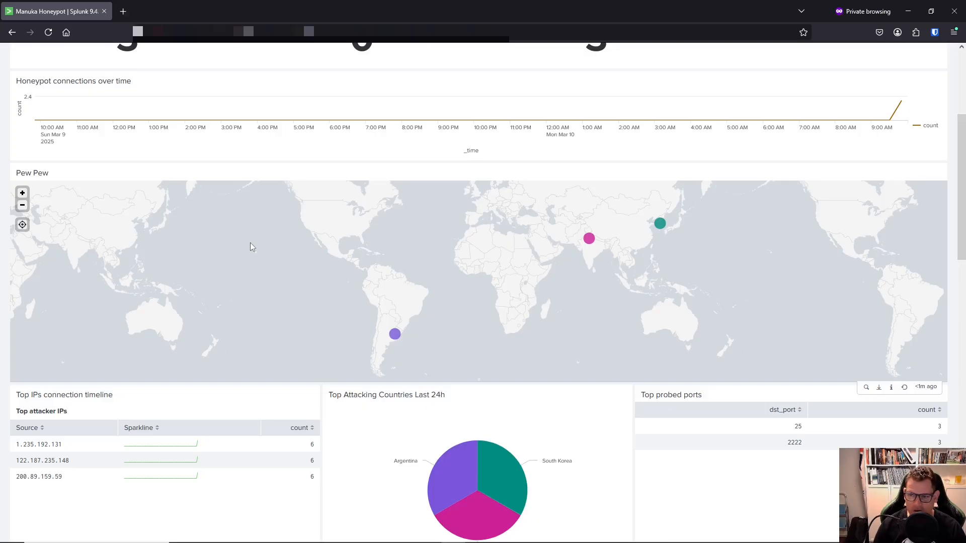
pyautogui.scroll(-1, 250, 242)
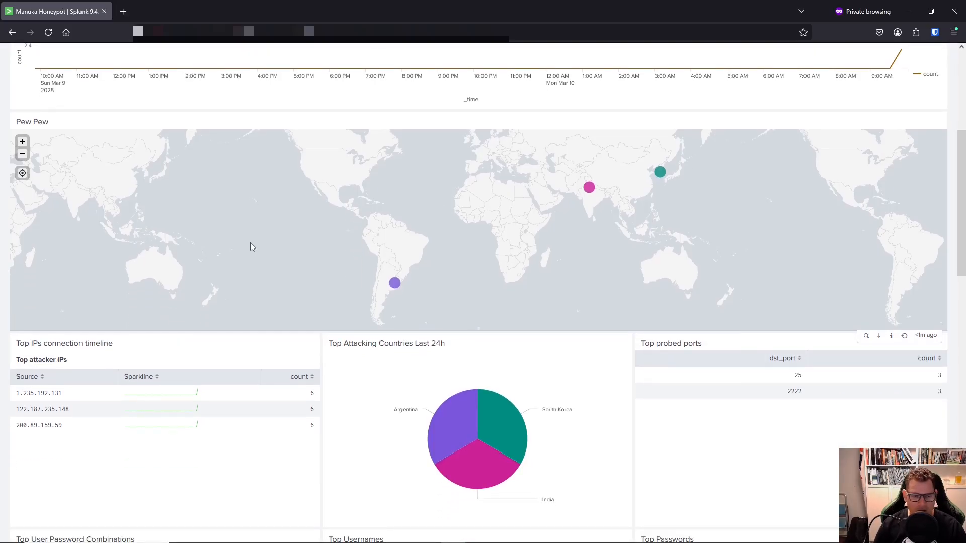
pyautogui.scroll(-1, 208, 230)
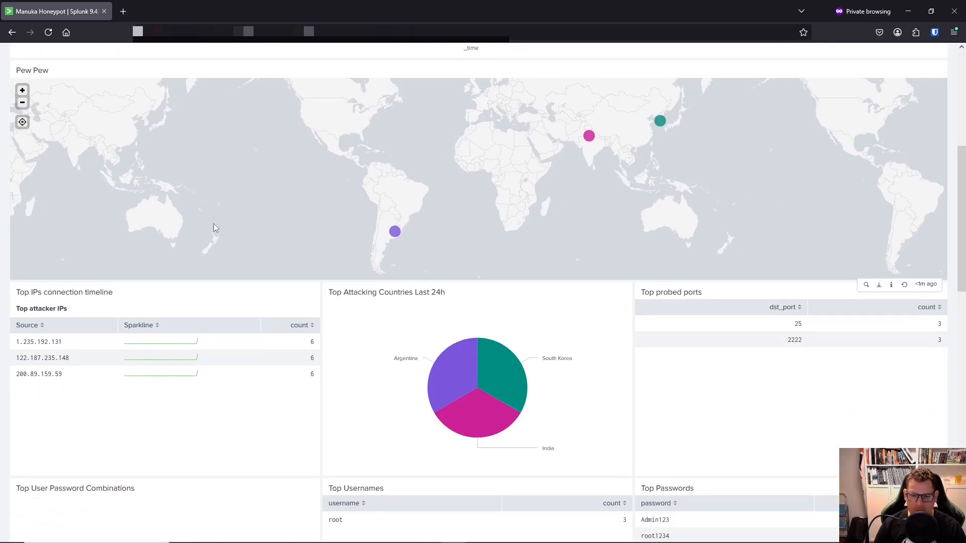
pyautogui.scroll(-1, 214, 224)
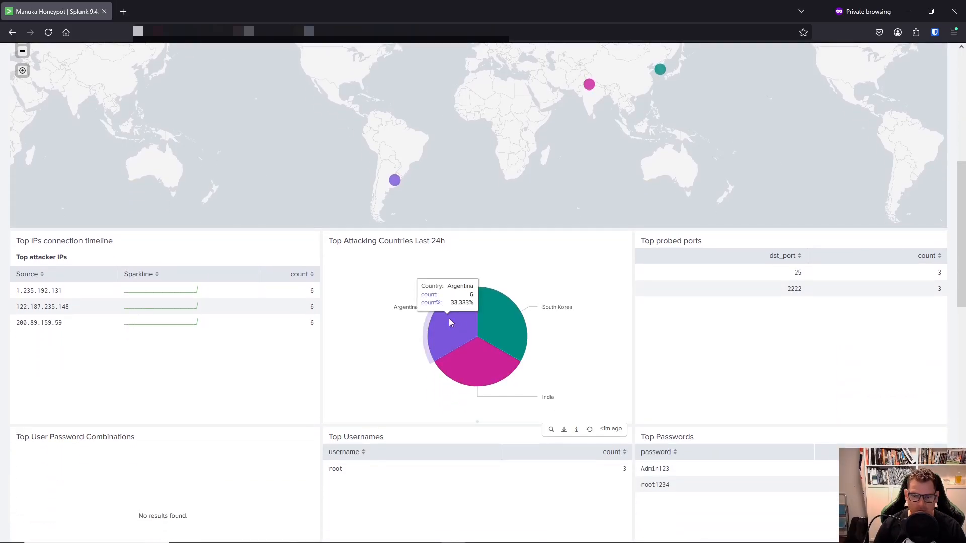
pyautogui.scroll(-2, 233, 196)
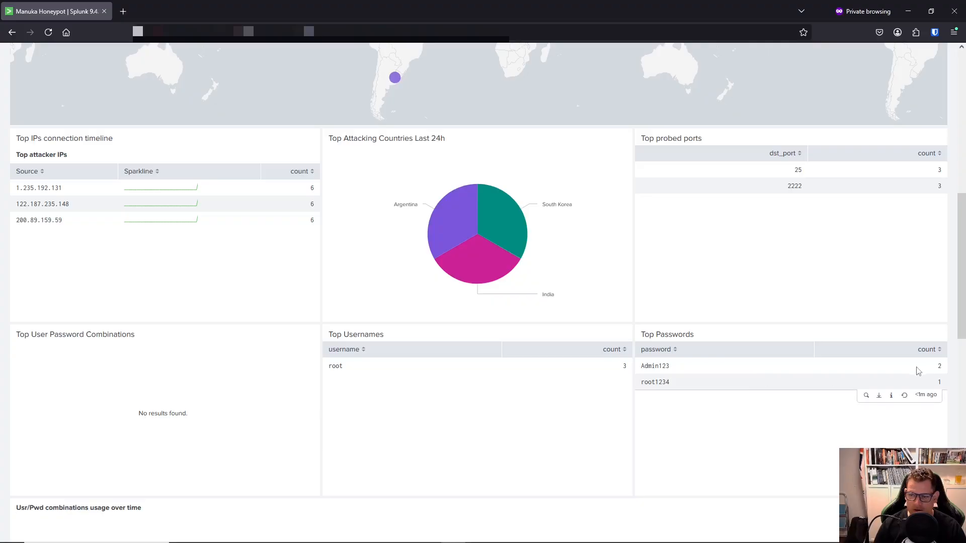
pyautogui.moveTo(945, 369); pyautogui.dragTo(935, 370)
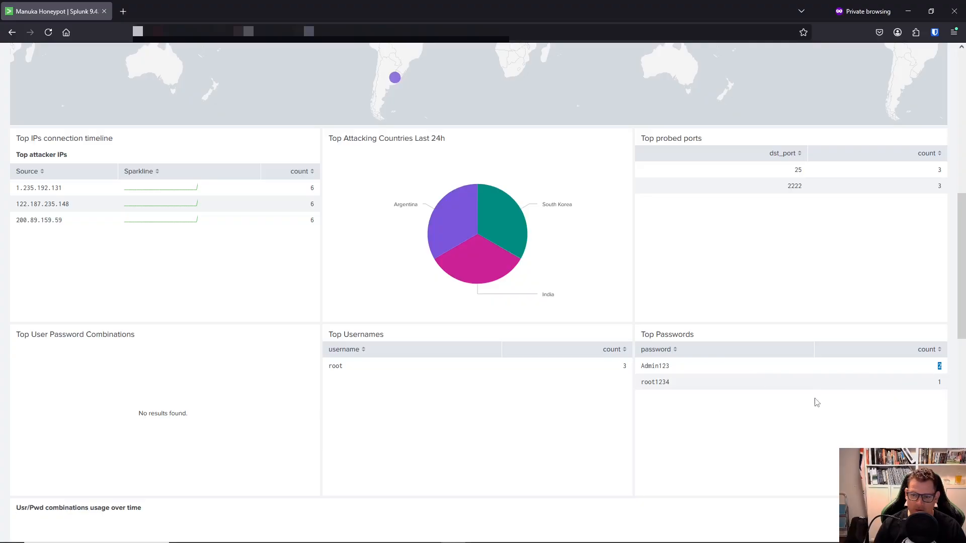
pyautogui.click(937, 386)
pyautogui.scroll(-2, 276, 280)
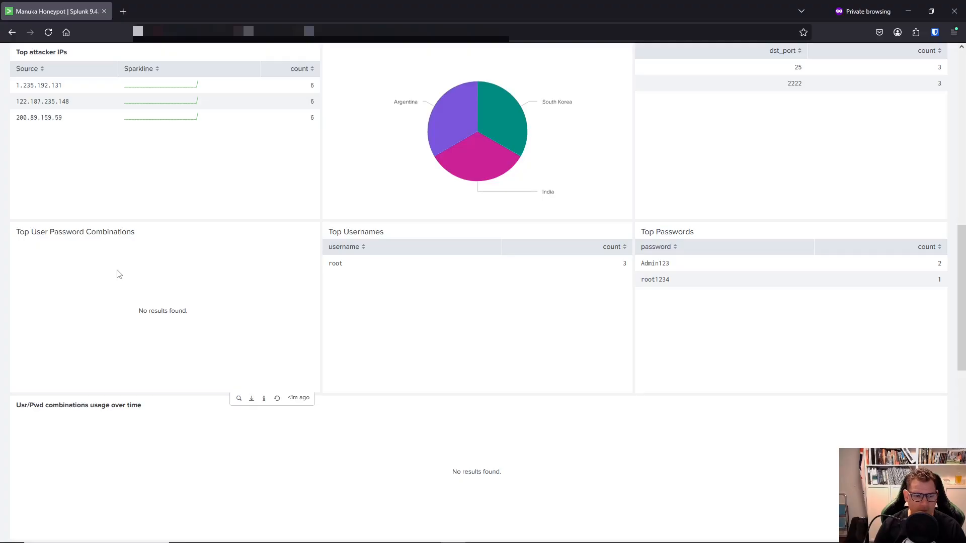
pyautogui.scroll(-4, 119, 274)
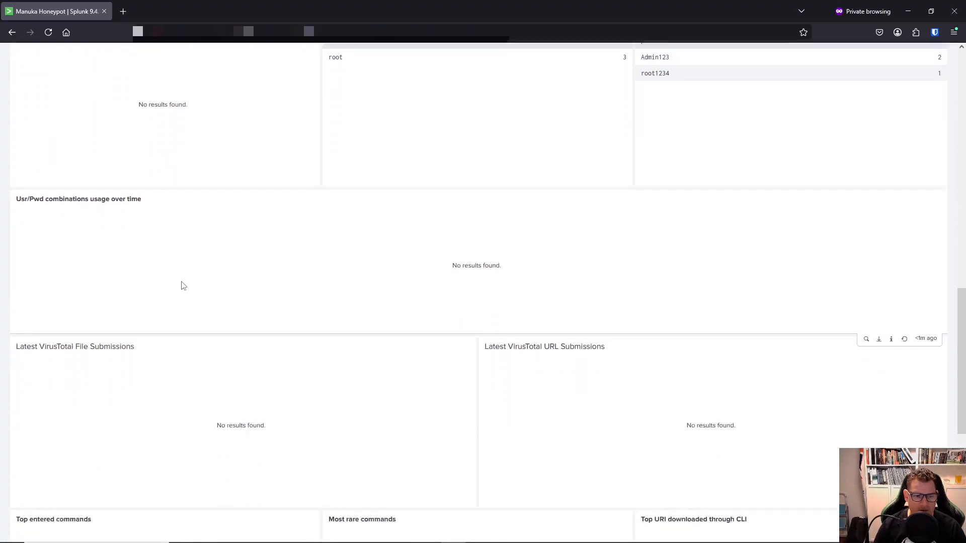
pyautogui.scroll(-1, 182, 285)
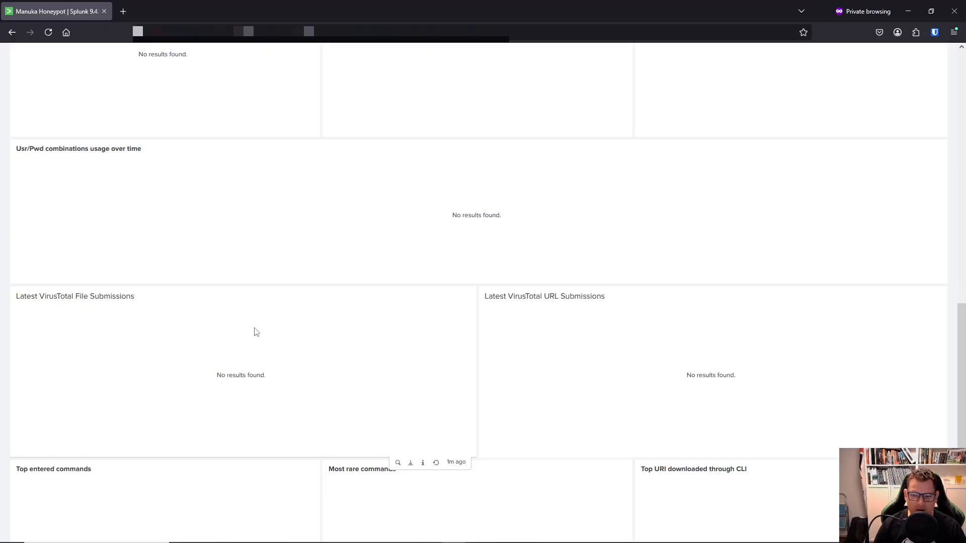
pyautogui.scroll(-2, 255, 329)
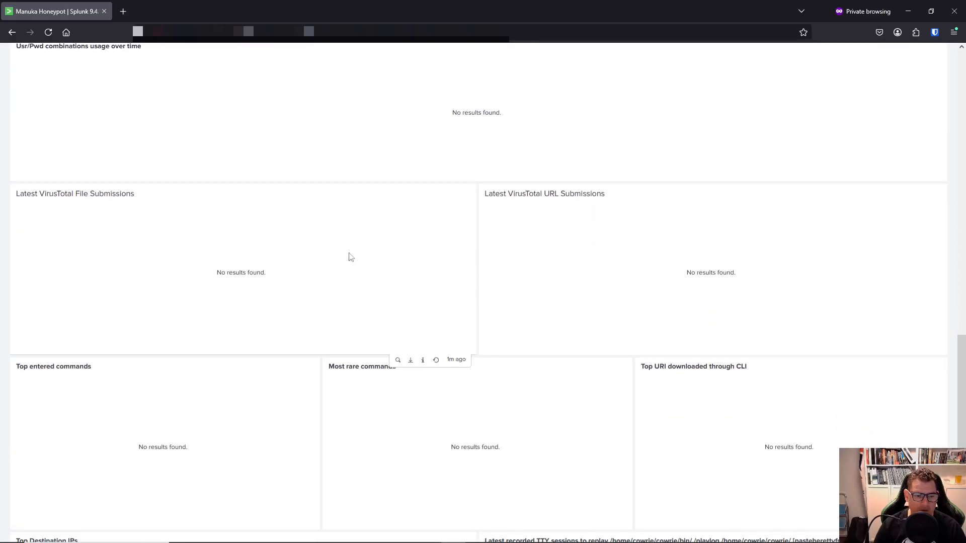
pyautogui.scroll(-2, 291, 231)
pyautogui.scroll(-1, 272, 218)
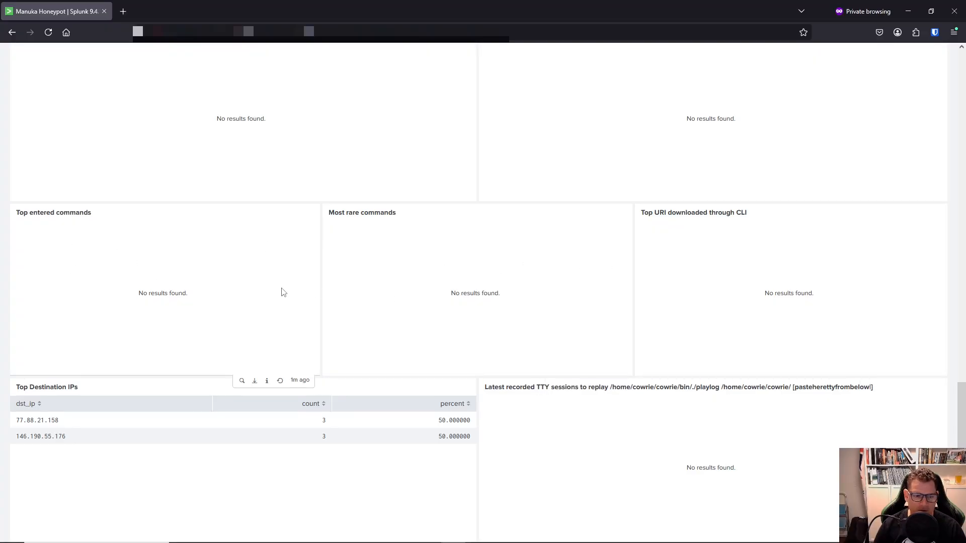
pyautogui.scroll(-1, 280, 292)
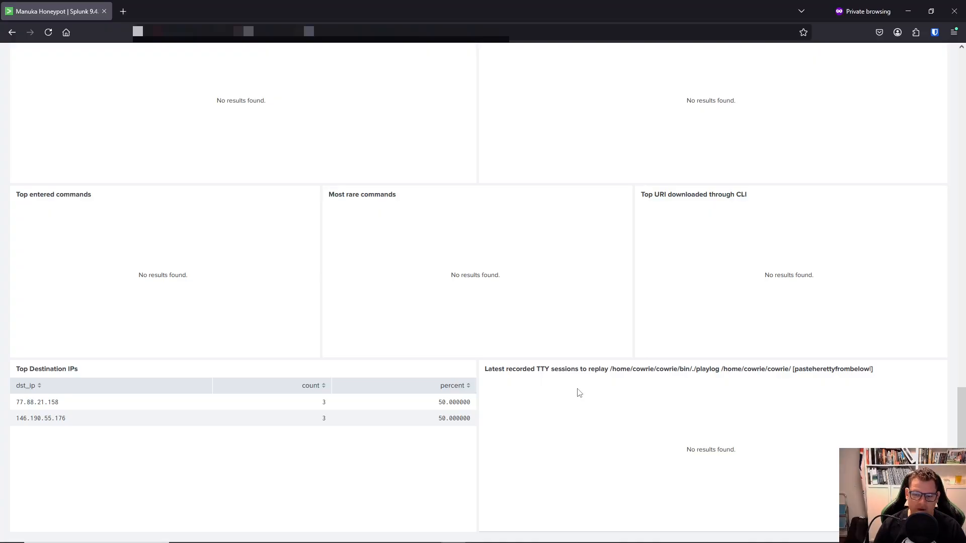
pyautogui.scroll(15, 580, 393)
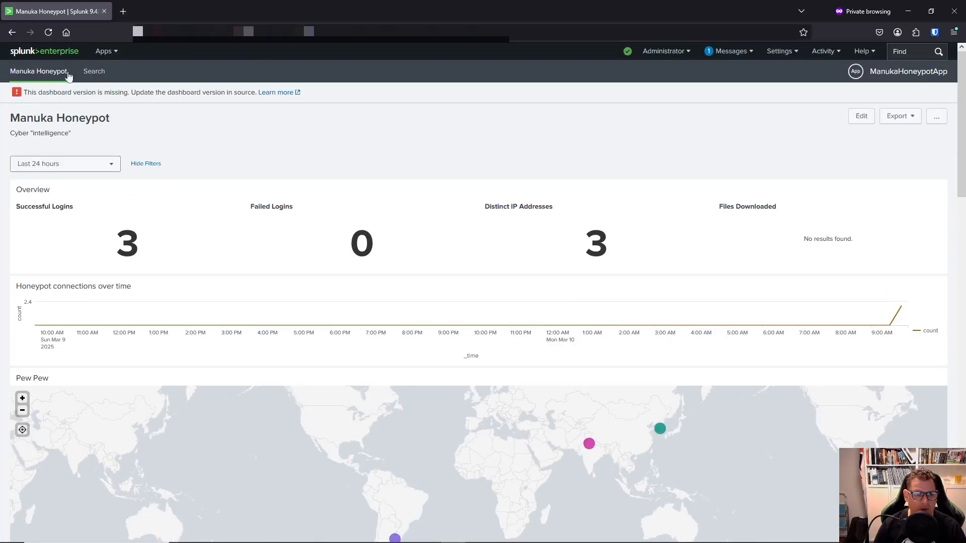
# Reload the Manuka Honeypot dashboard and review its updated panels: 6 logins, 6 IPs, five countries.
pyautogui.click(48, 33)
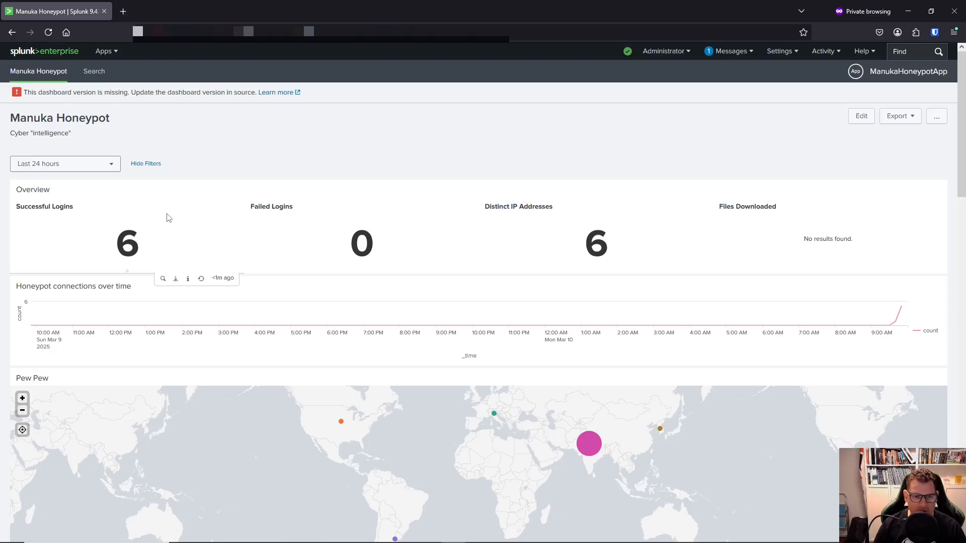
pyautogui.scroll(-2, 562, 276)
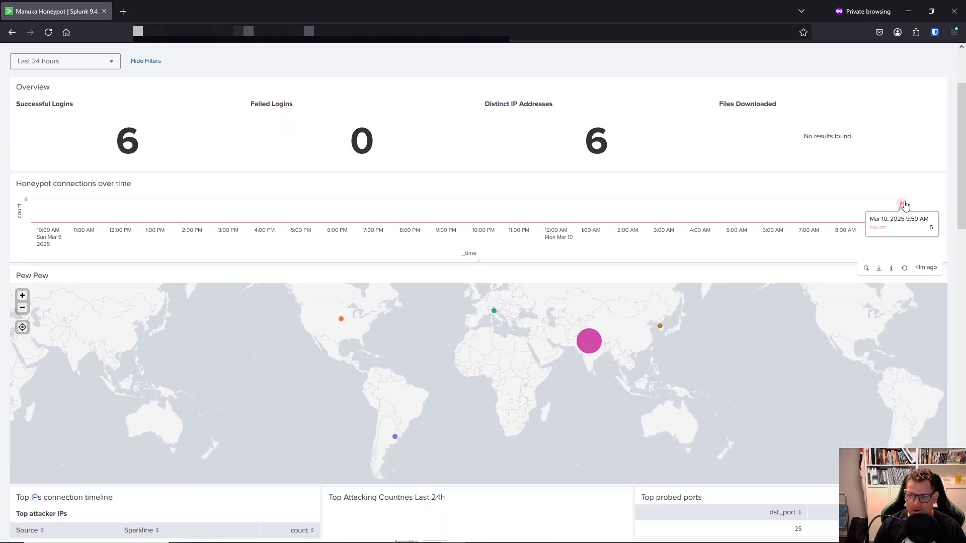
pyautogui.moveTo(585, 343)
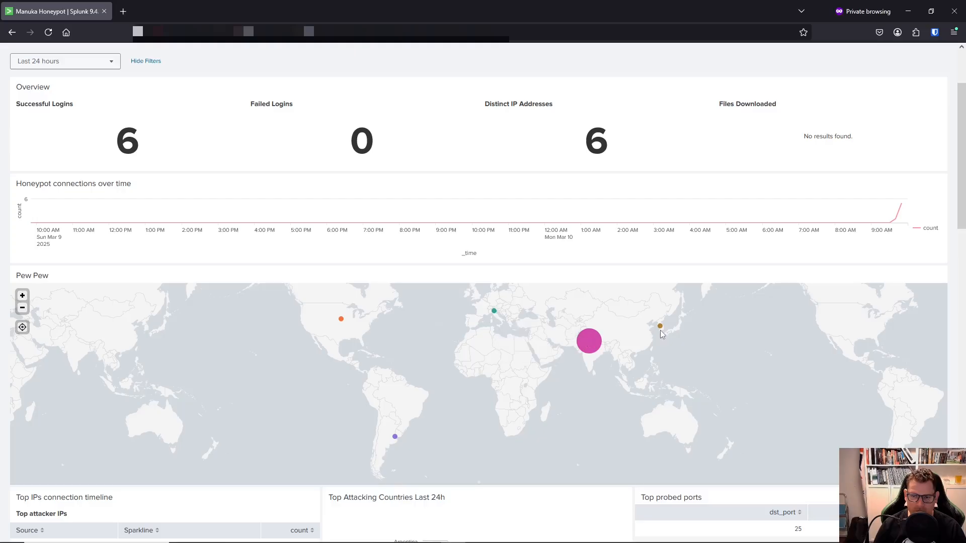
pyautogui.moveTo(661, 328)
pyautogui.moveTo(494, 313)
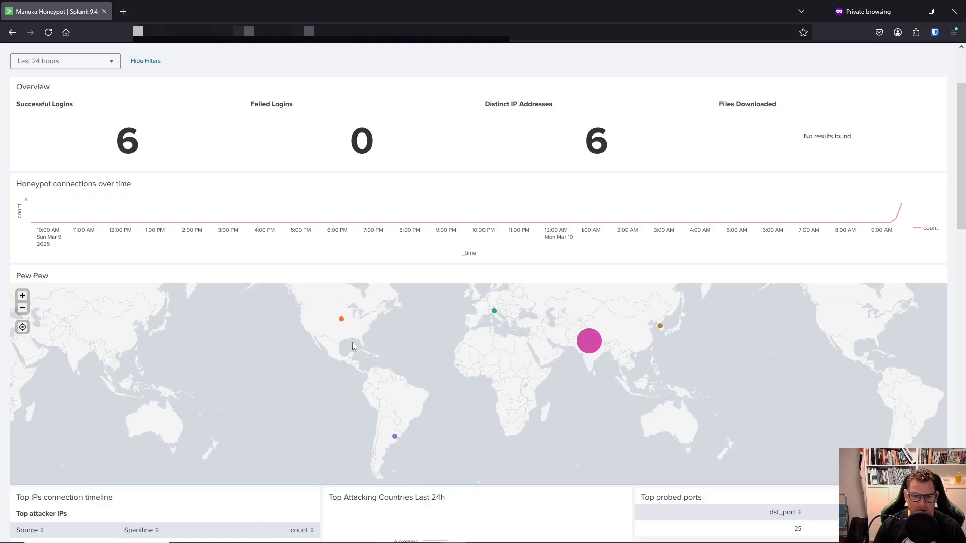
pyautogui.scroll(-1, 420, 393)
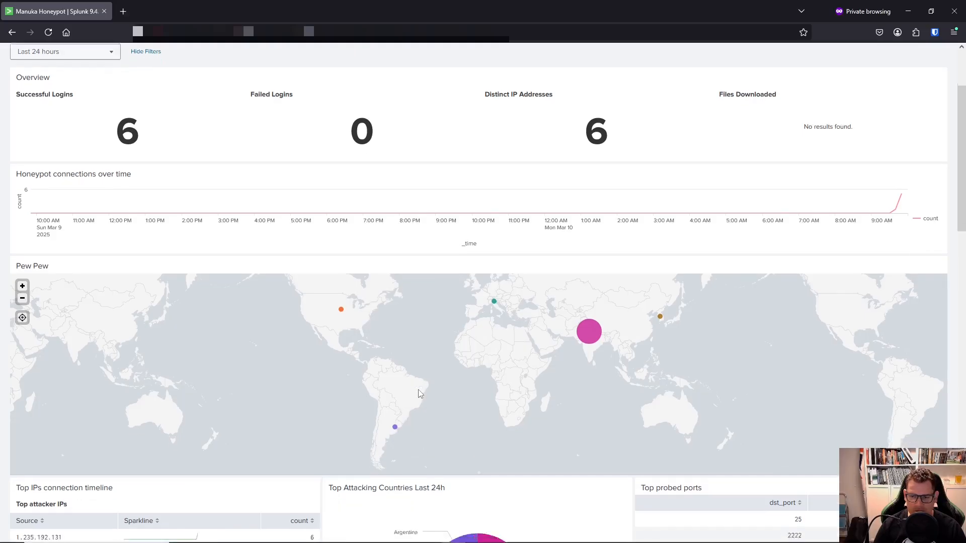
pyautogui.scroll(-4, 420, 394)
pyautogui.scroll(-1, 216, 264)
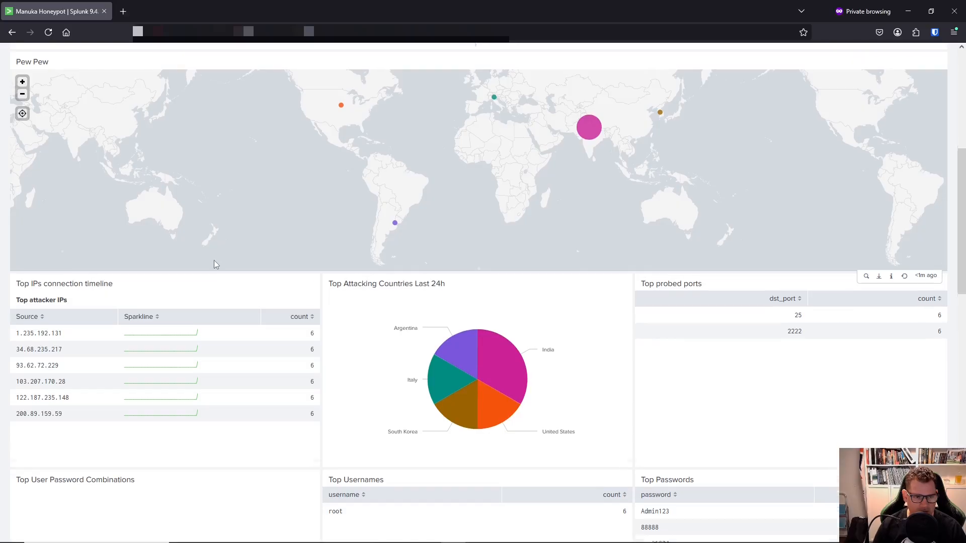
pyautogui.scroll(-2, 215, 264)
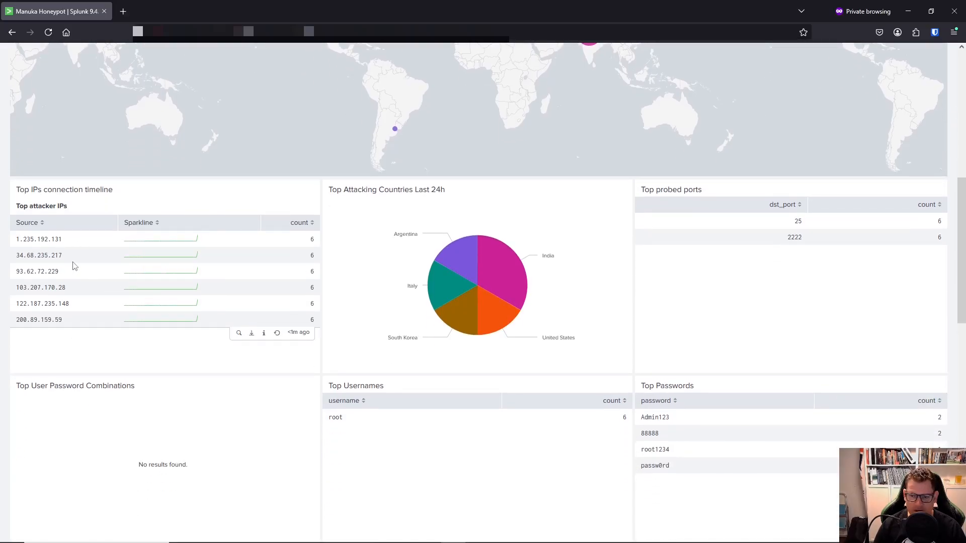
pyautogui.scroll(-1, 75, 266)
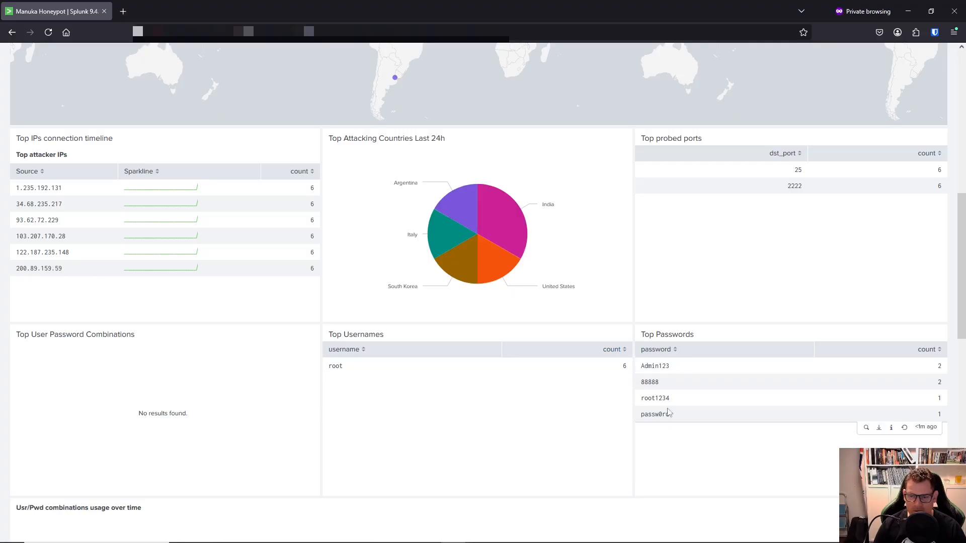
pyautogui.scroll(-7, 482, 299)
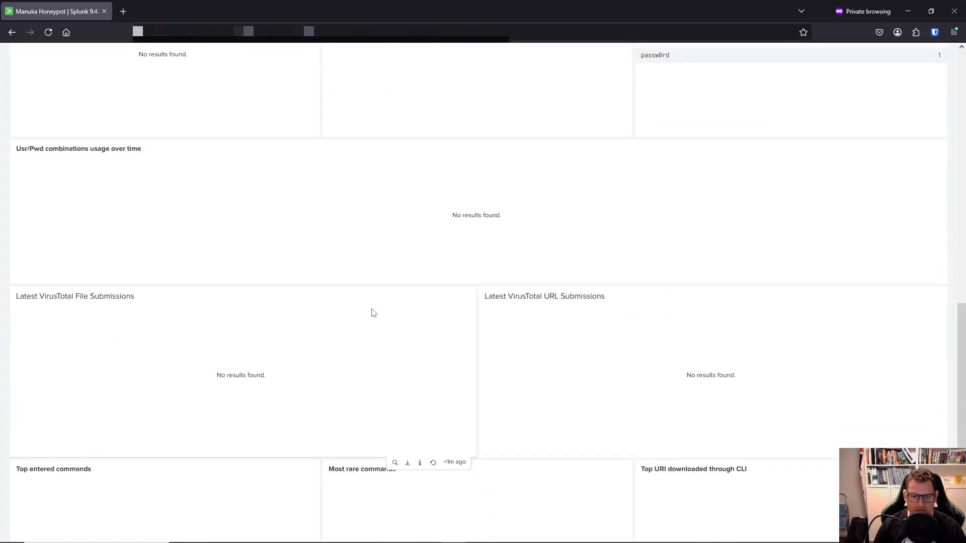
pyautogui.scroll(-5, 373, 312)
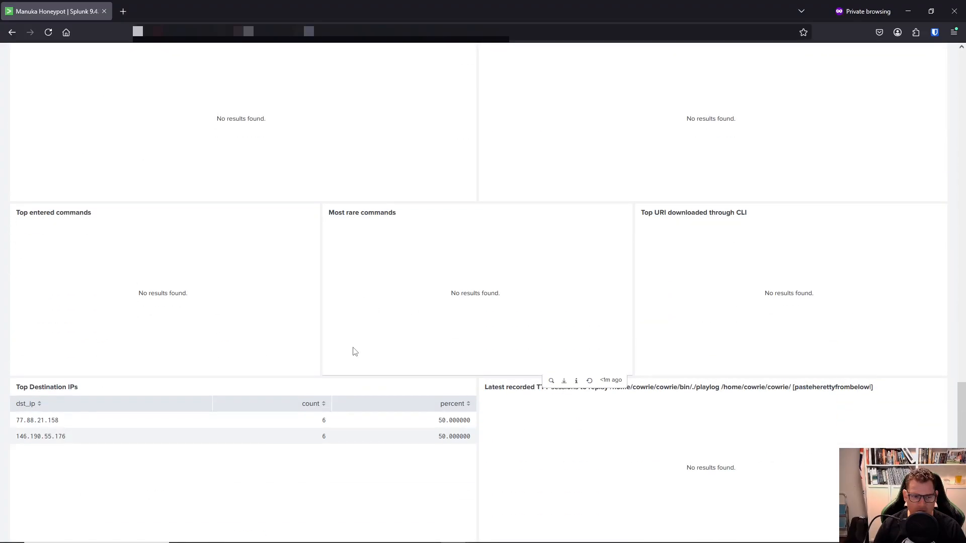
pyautogui.scroll(15, 334, 431)
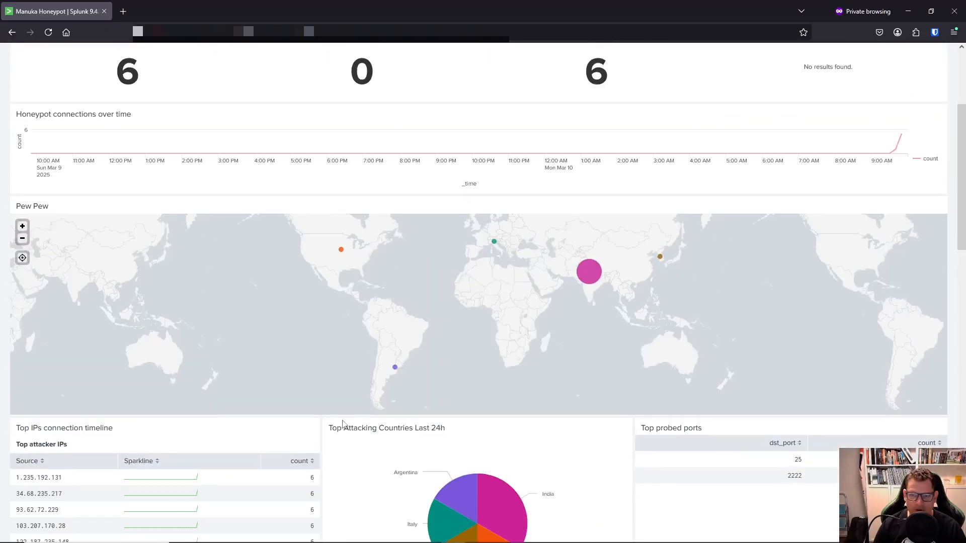
pyautogui.scroll(3, 342, 424)
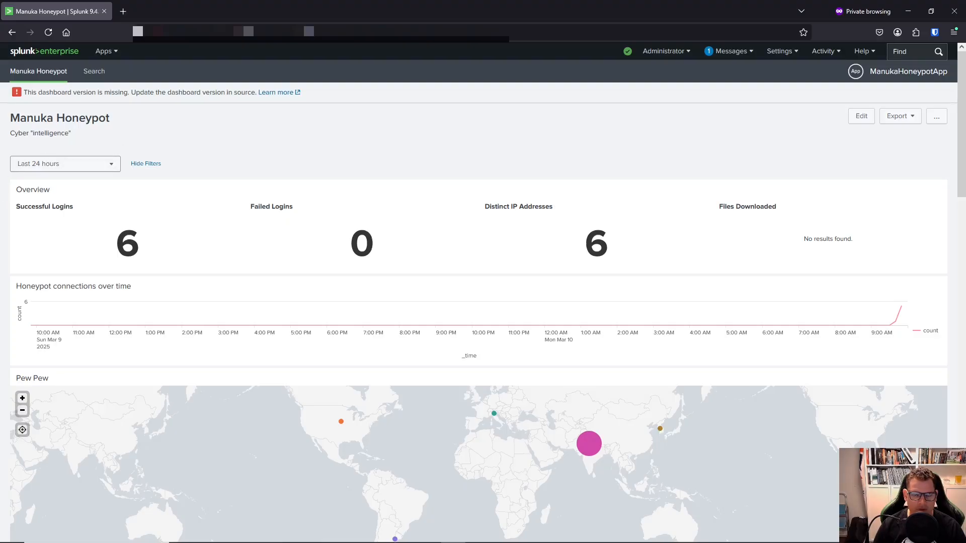
# In PuTTY, change into Cowrie's etc directory and open cowrie.cfg in nano.
pyautogui.hotkey('alt', 'Tab')
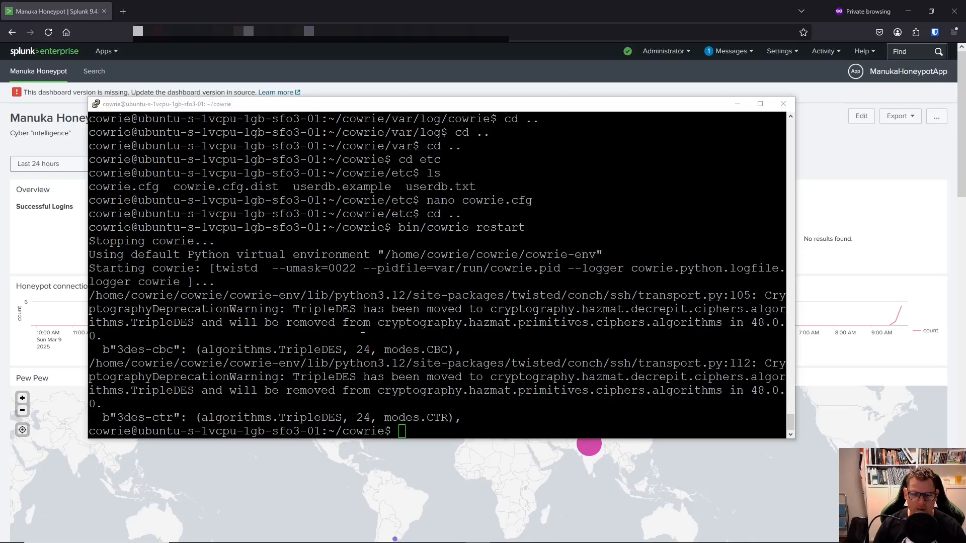
pyautogui.click(526, 109)
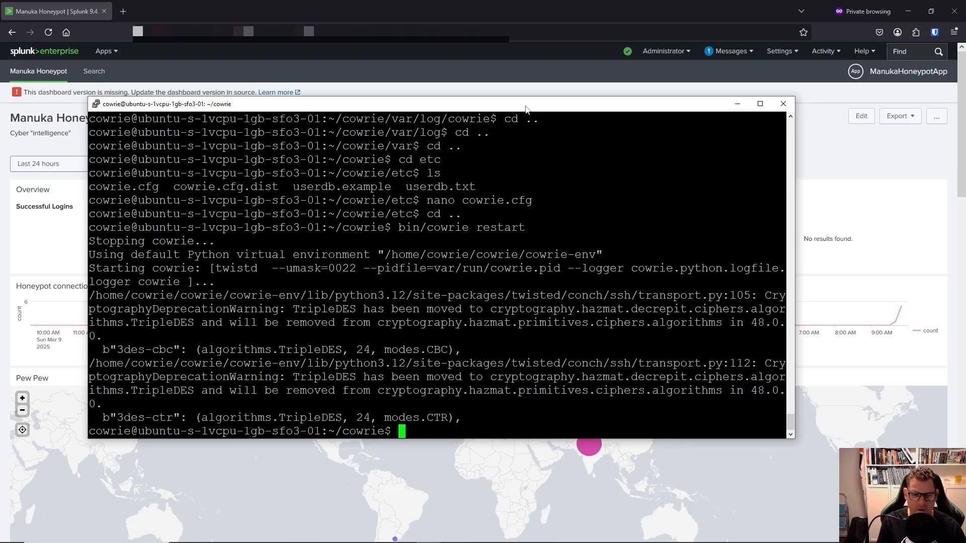
pyautogui.write('cd et')
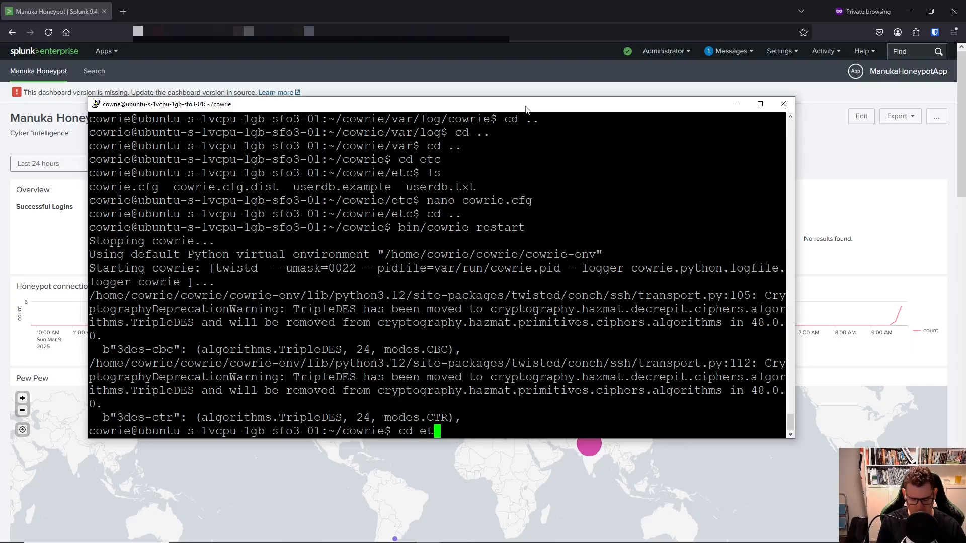
pyautogui.write('c')
pyautogui.press('Return')
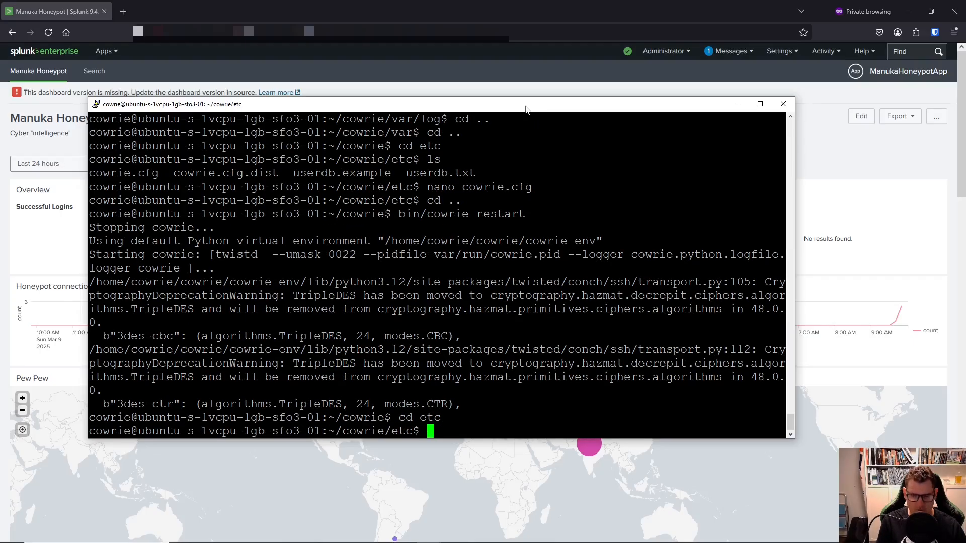
pyautogui.write('nano')
pyautogui.write(' cowrie')
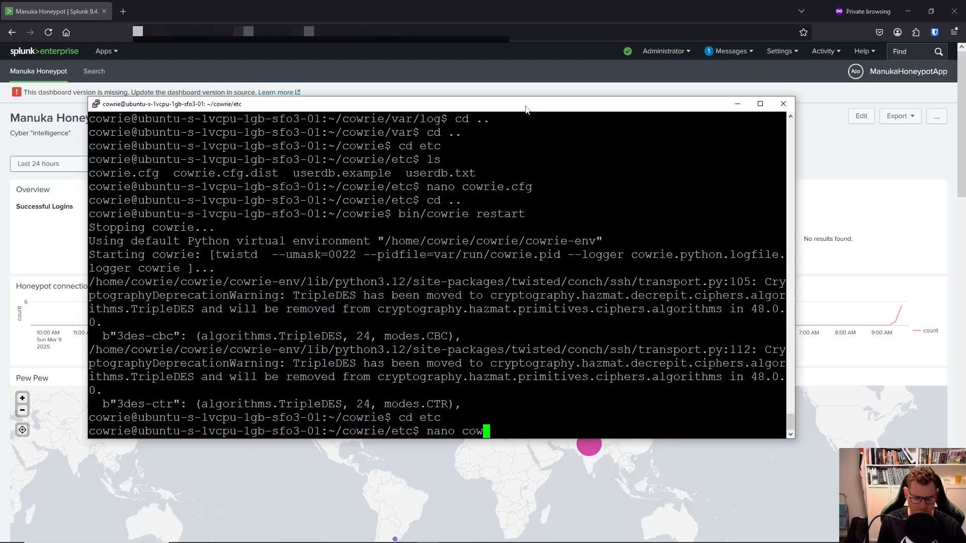
pyautogui.write('.cfg')
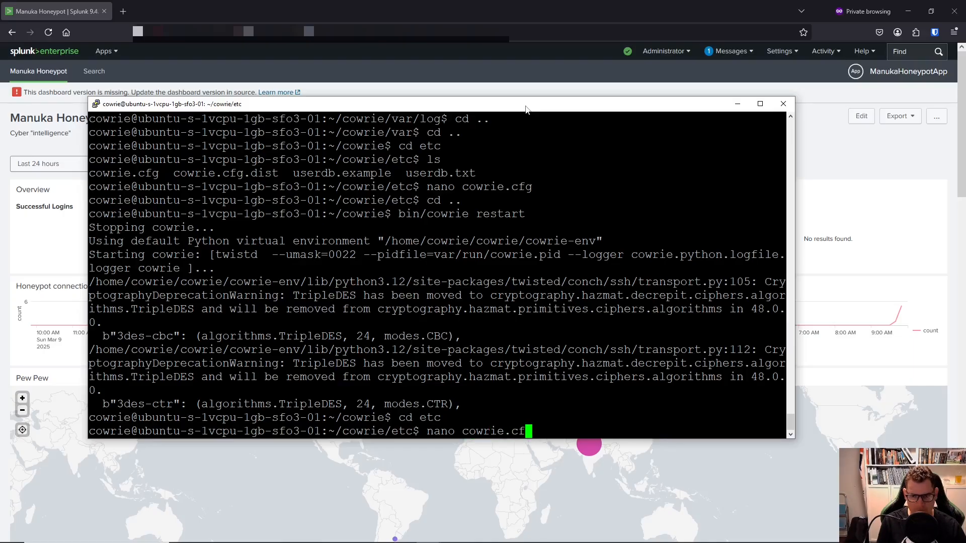
pyautogui.press('Return')
# Page through cowrie.cfg in nano to reach the [output_virustotal] section.
pyautogui.press('pagedown')
pyautogui.press('pagedown')
pyautogui.press('pagedown')
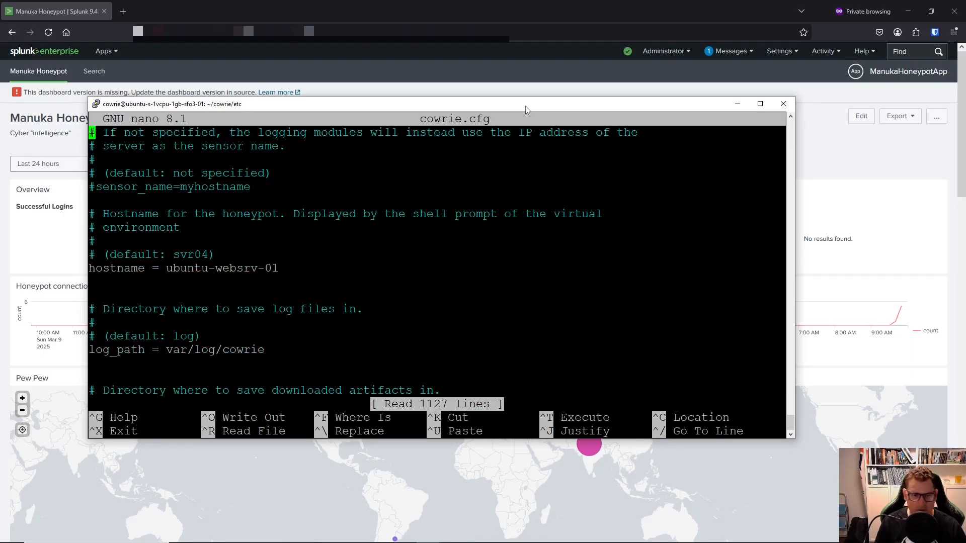
pyautogui.press('pagedown')
pyautogui.press('pagedown')
pyautogui.press('pagedown')
pyautogui.press('pagedown')
pyautogui.press('pagedown')
pyautogui.press('pagedown')
pyautogui.press('pagedown')
pyautogui.press('pagedown')
pyautogui.press('pagedown')
pyautogui.press('pagedown')
pyautogui.press('pagedown')
pyautogui.press('pagedown')
pyautogui.press('pagedown')
pyautogui.press('pagedown')
pyautogui.press('pagedown')
pyautogui.press('pagedown')
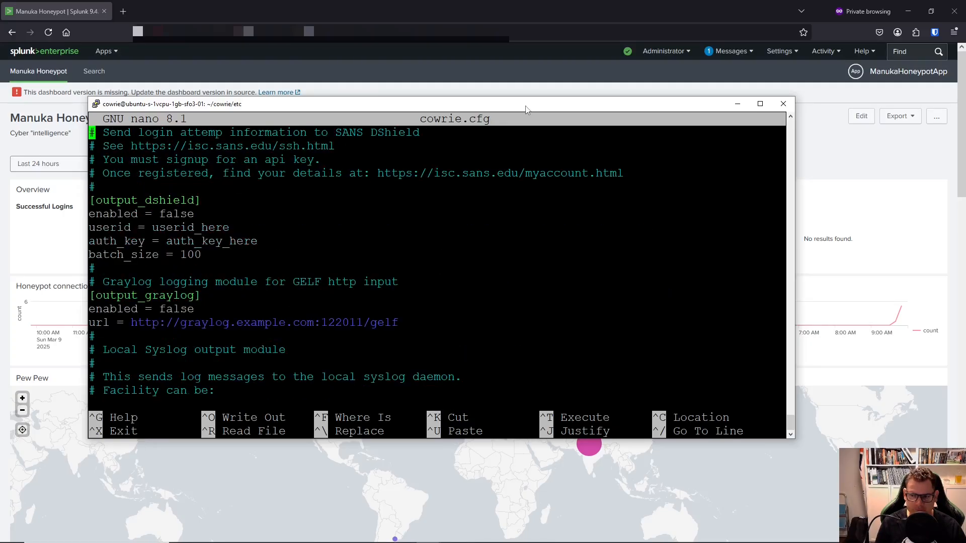
pyautogui.press('pageup')
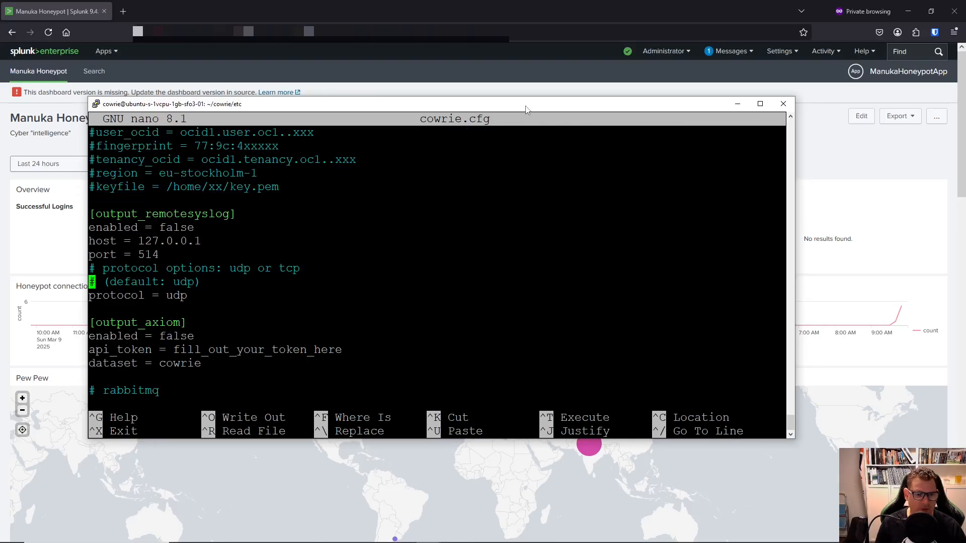
pyautogui.press('pageup')
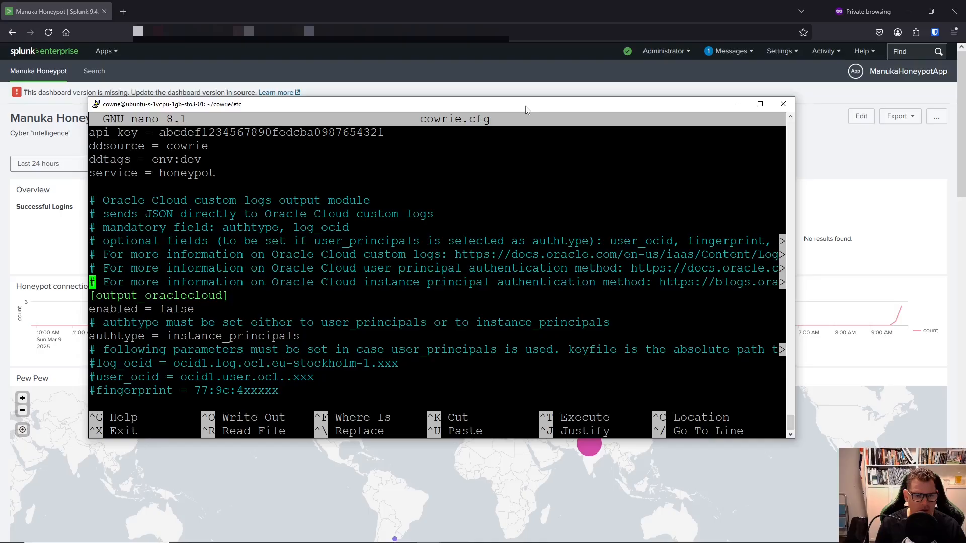
pyautogui.press('pageup')
pyautogui.press('pageup')
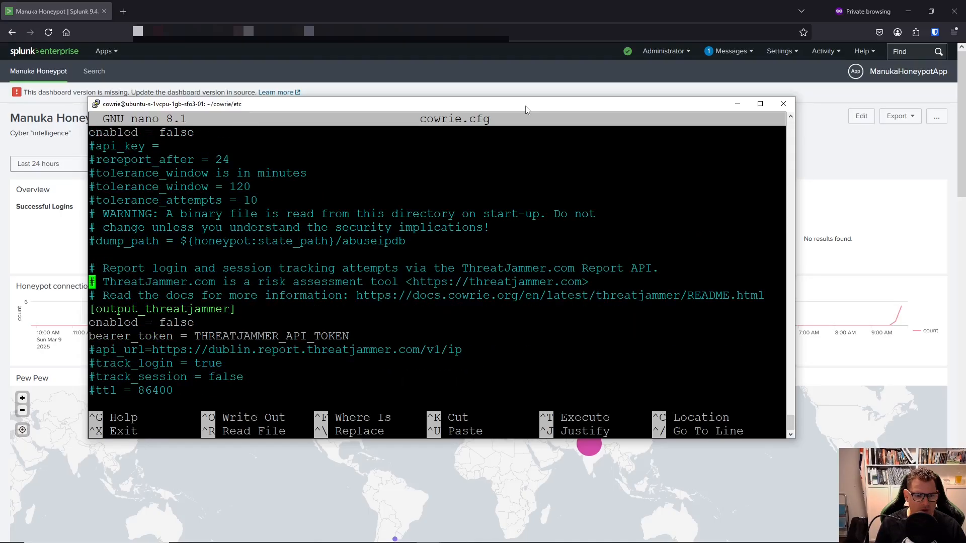
pyautogui.press('pageup')
pyautogui.press('pageup')
pyautogui.press('pageup')
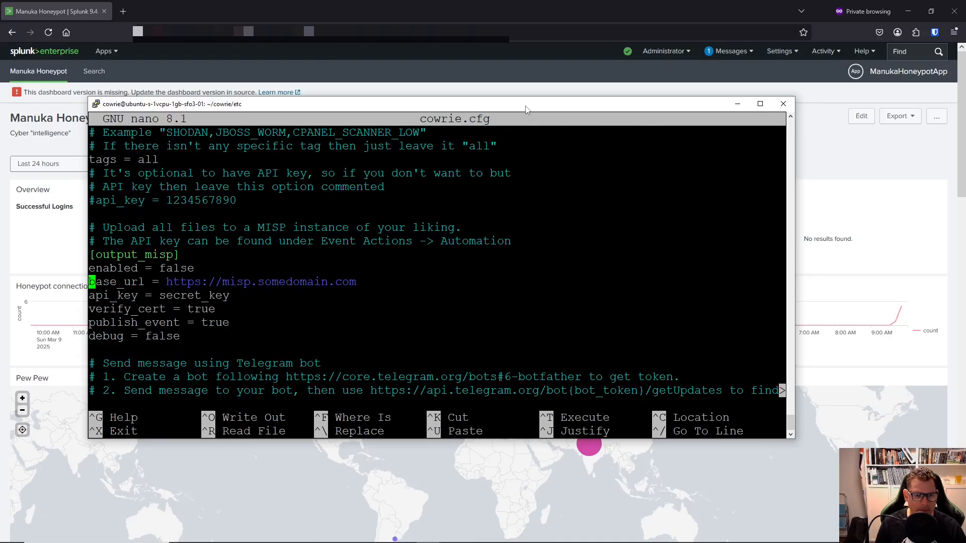
pyautogui.press('pageup')
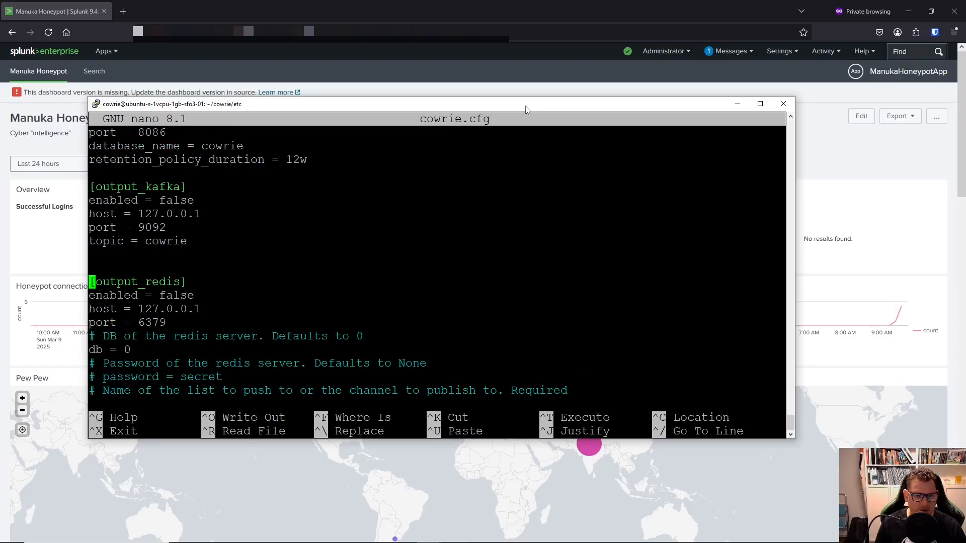
pyautogui.press('pageup')
pyautogui.press('pageup')
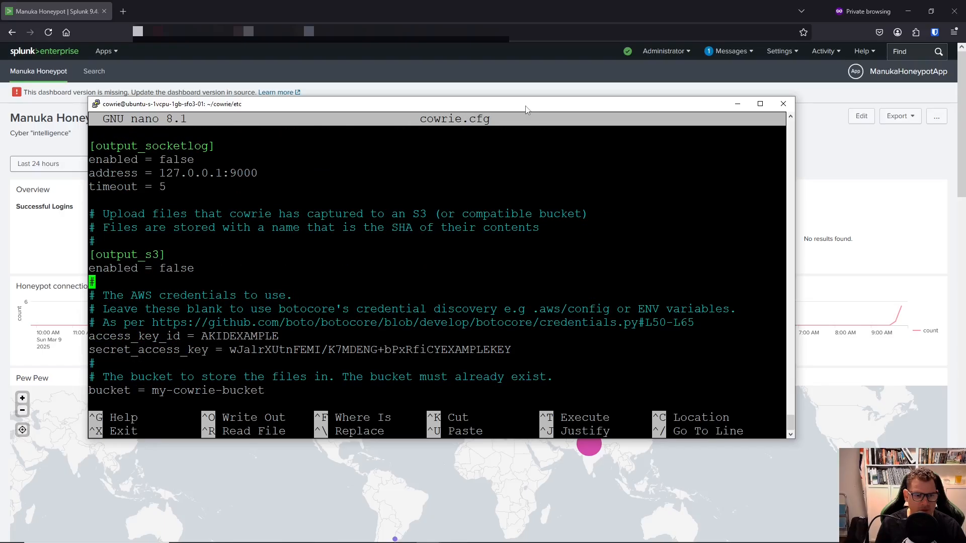
pyautogui.press('pageup')
pyautogui.press('pageup')
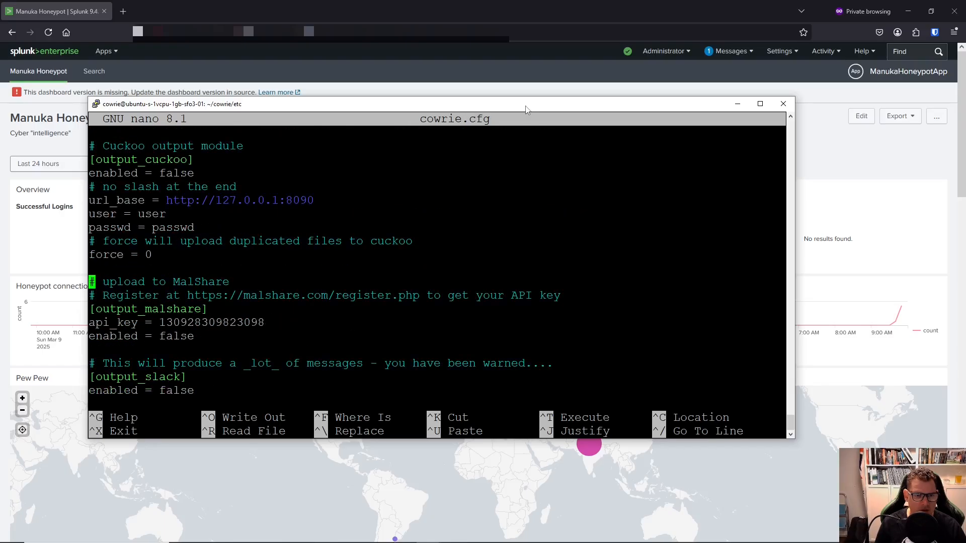
pyautogui.press('pageup')
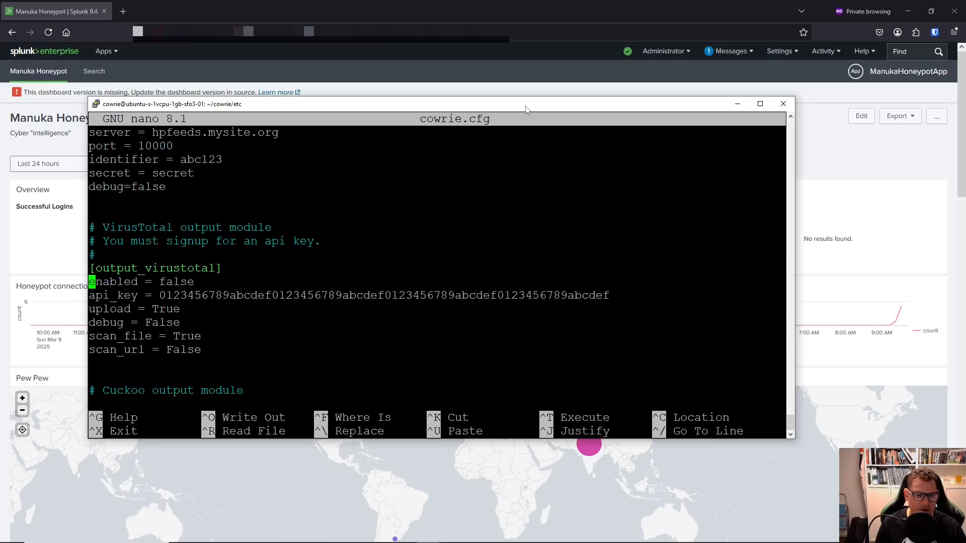
# Change VirusTotal's enabled setting from false to true and look over its other options.
pyautogui.press('Right')
pyautogui.press('Right')
pyautogui.press('Right')
pyautogui.press('Right')
pyautogui.press('Right')
pyautogui.press('Right')
pyautogui.press('Right')
pyautogui.press('Right')
pyautogui.press('Right')
pyautogui.press('Right')
pyautogui.press('Right')
pyautogui.press('Right')
pyautogui.press('Right')
pyautogui.press('Right')
pyautogui.press('Right')
pyautogui.press('Right')
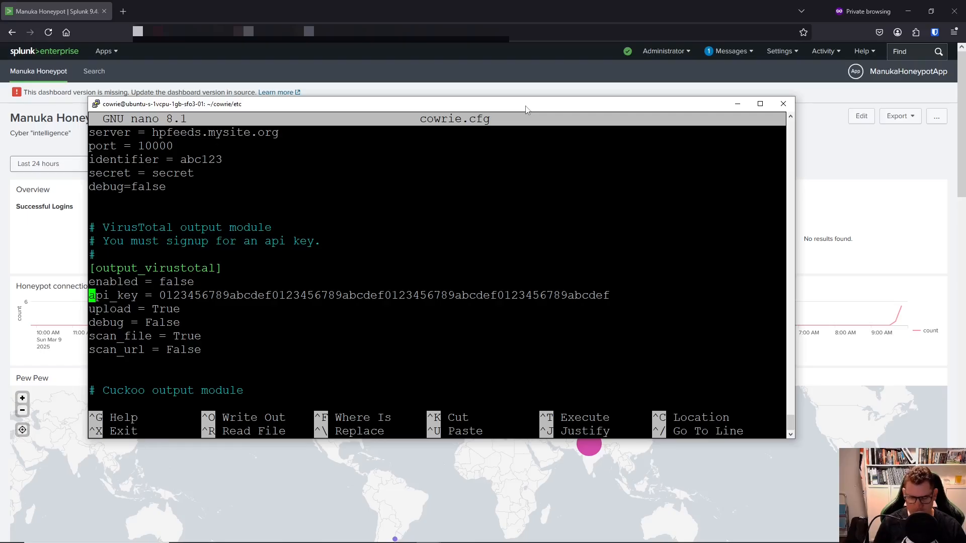
pyautogui.press('Left')
pyautogui.press('BackSpace')
pyautogui.press('BackSpace')
pyautogui.press('BackSpace')
pyautogui.press('BackSpace')
pyautogui.press('BackSpace')
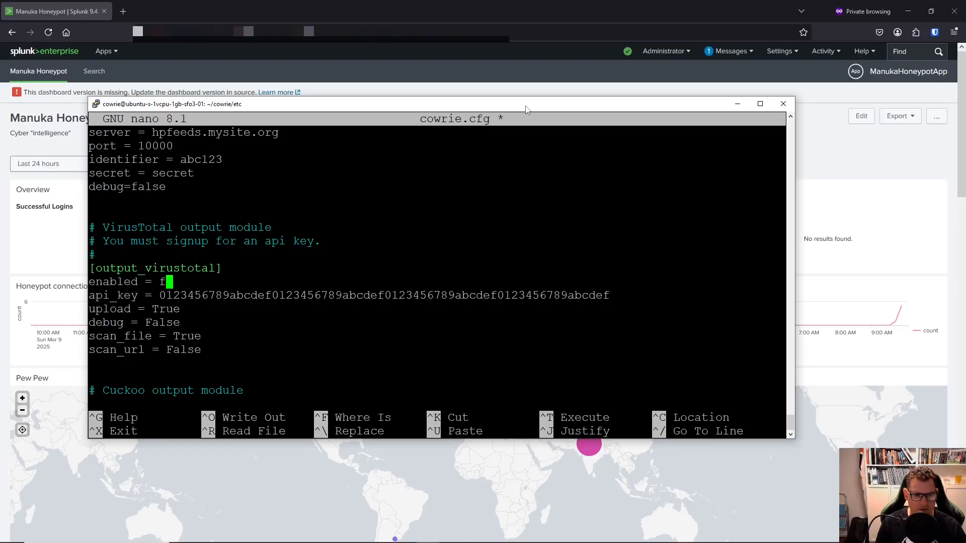
pyautogui.write('true')
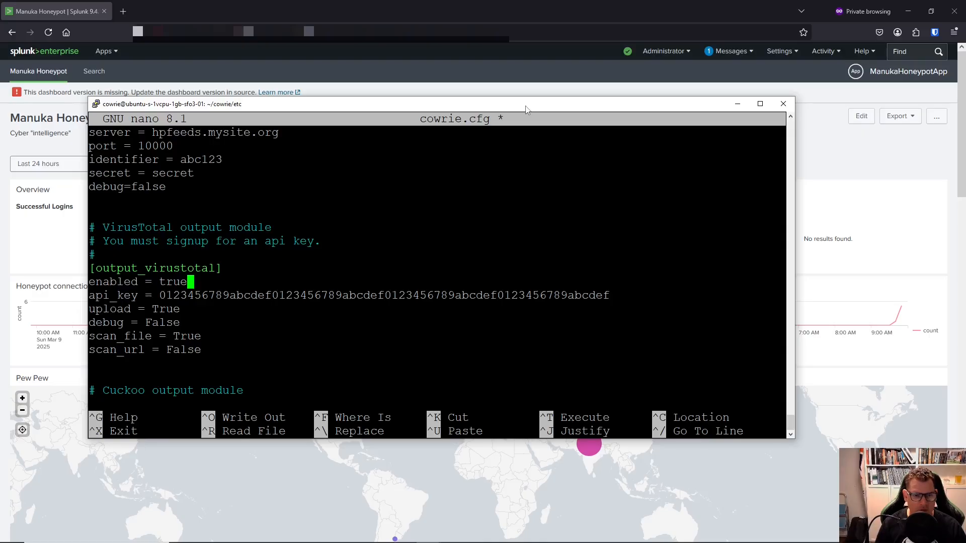
pyautogui.press('Down')
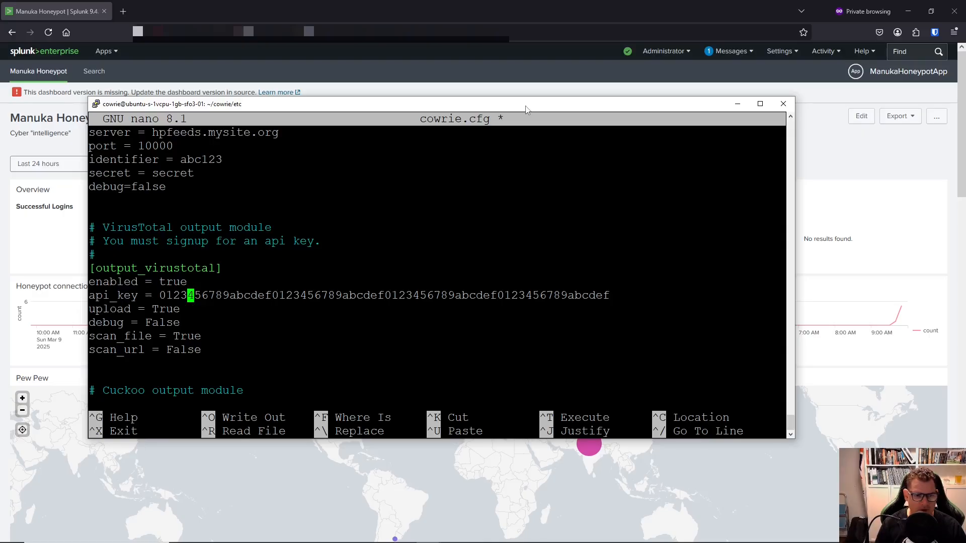
pyautogui.press('Down')
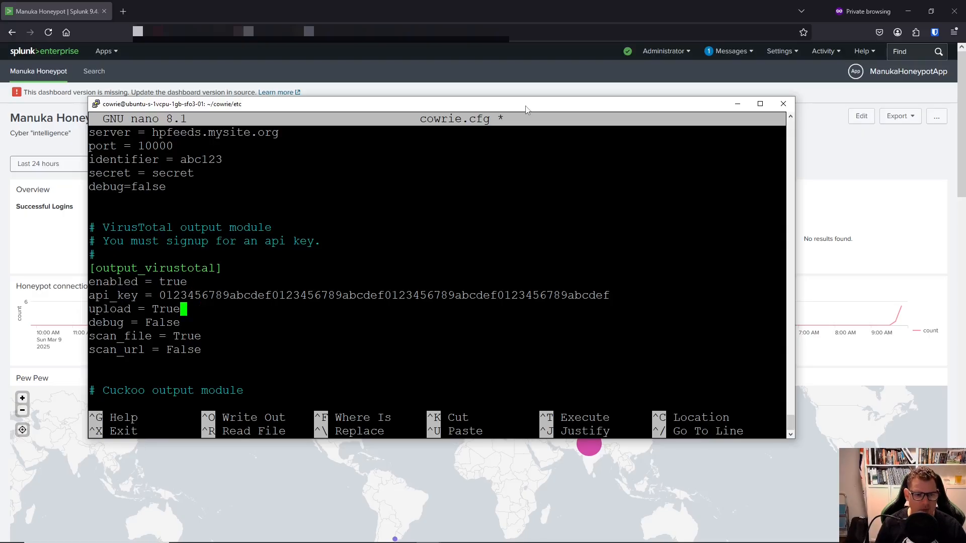
pyautogui.press('Down')
pyautogui.press('Down')
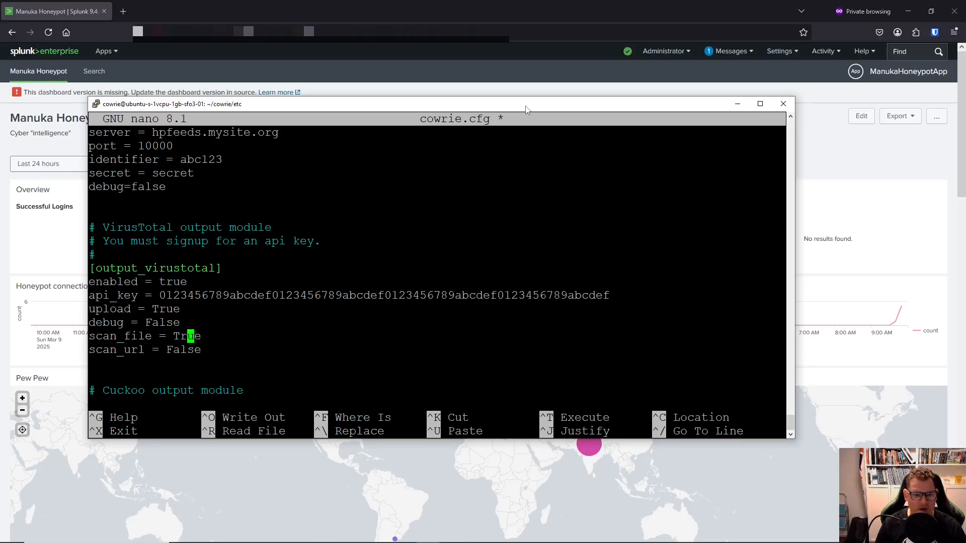
pyautogui.press('Up')
pyautogui.press('Up')
pyautogui.press('Down')
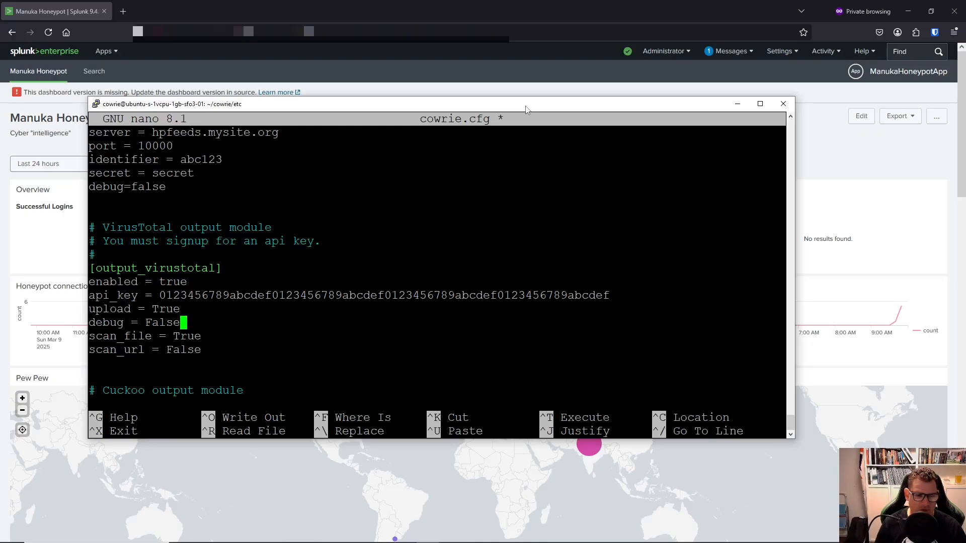
pyautogui.press('Down')
pyautogui.press('Down')
pyautogui.press('Up')
pyautogui.press('Up')
pyautogui.press('Up')
pyautogui.press('Up')
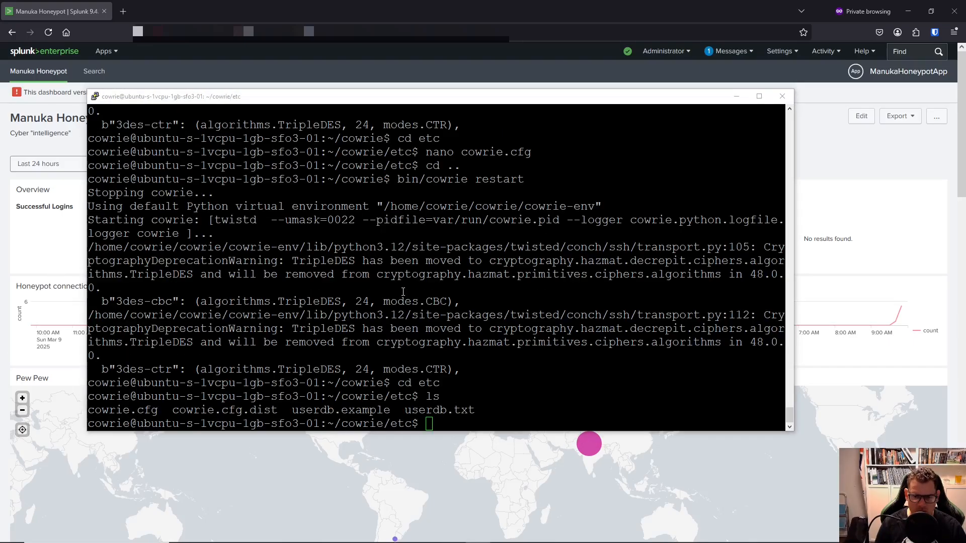
# Highlight the userdb file names in the listing, then type nano userdb.txt at the prompt.
pyautogui.click(480, 420)
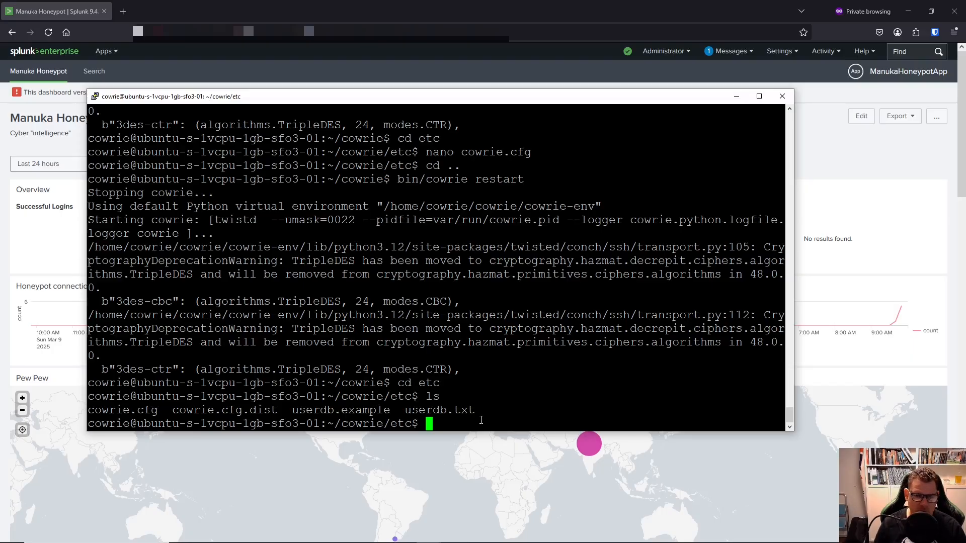
pyautogui.moveTo(297, 410); pyautogui.dragTo(489, 402)
pyautogui.click(490, 403)
pyautogui.write('nano user')
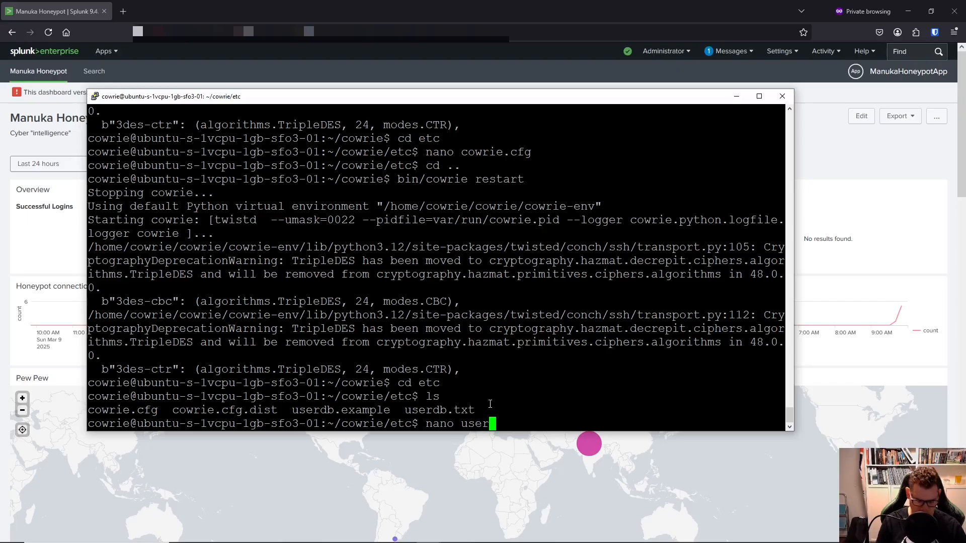
pyautogui.write('db.txt')
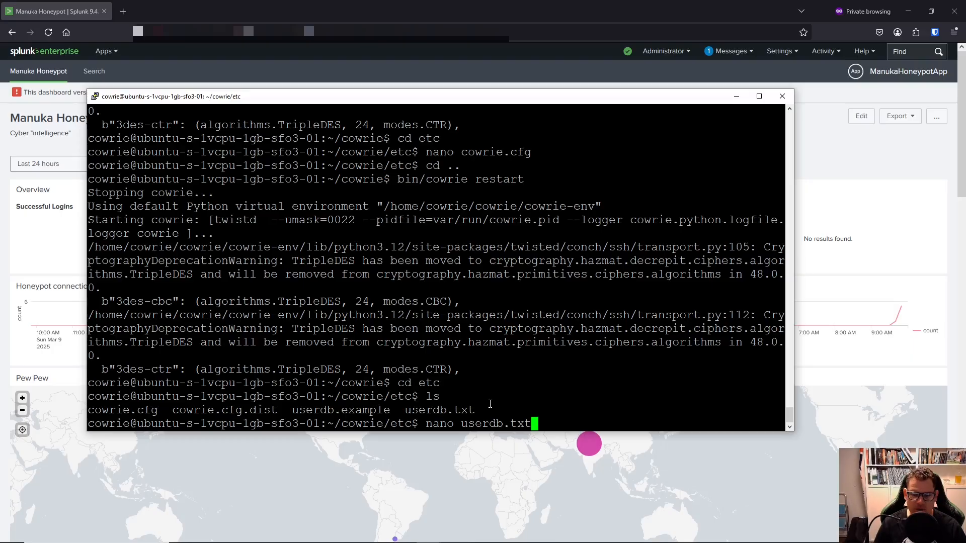
# Open userdb.txt in nano and move to the *:x:* catch-all entry.
pyautogui.press('Return')
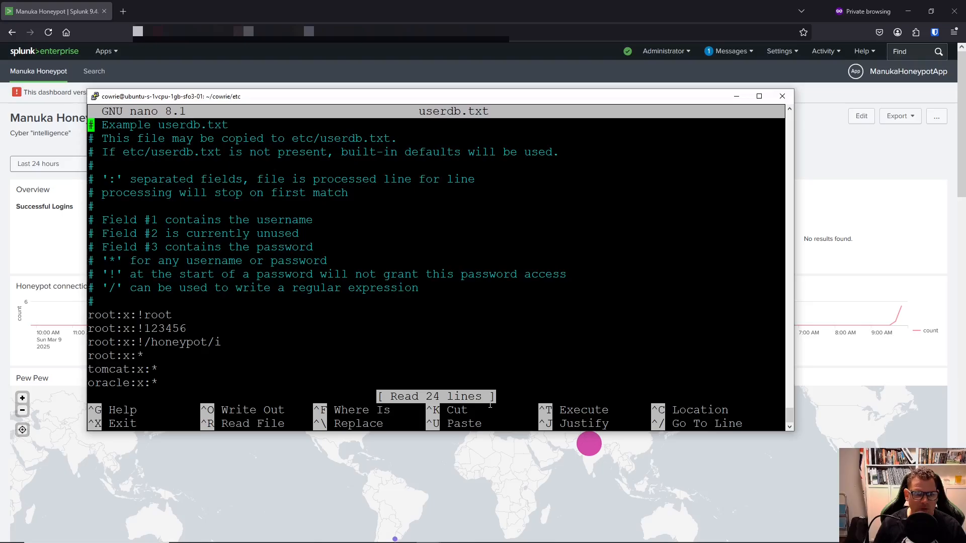
pyautogui.press('Down')
pyautogui.press('Down')
pyautogui.press('Down')
pyautogui.press('Down')
pyautogui.press('Down')
pyautogui.press('Down')
pyautogui.press('Down')
pyautogui.press('Down')
pyautogui.press('Down')
pyautogui.press('Down')
pyautogui.press('Down')
pyautogui.press('Down')
pyautogui.press('Down')
pyautogui.press('Down')
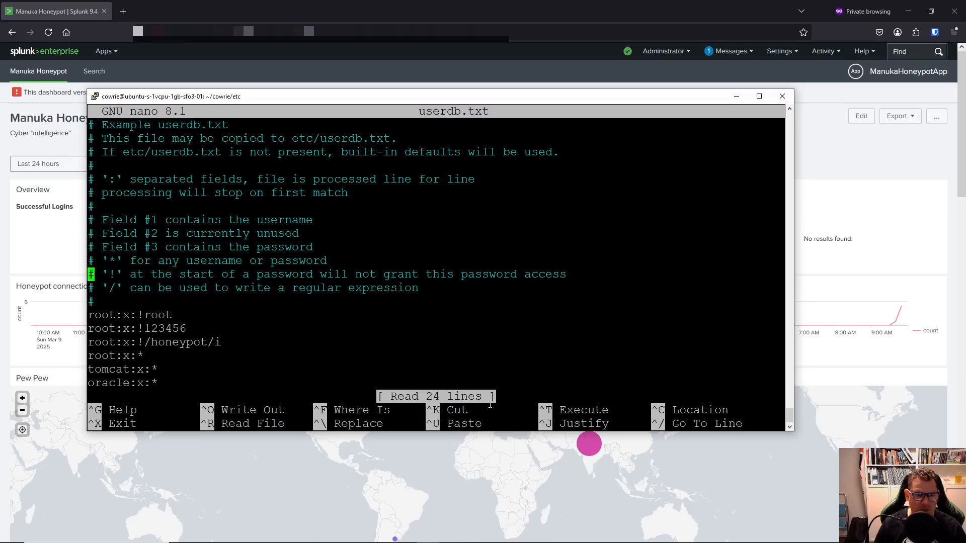
pyautogui.press('Down')
pyautogui.press('Down')
pyautogui.press('Down')
pyautogui.press('Down')
pyautogui.press('Down')
pyautogui.press('Down')
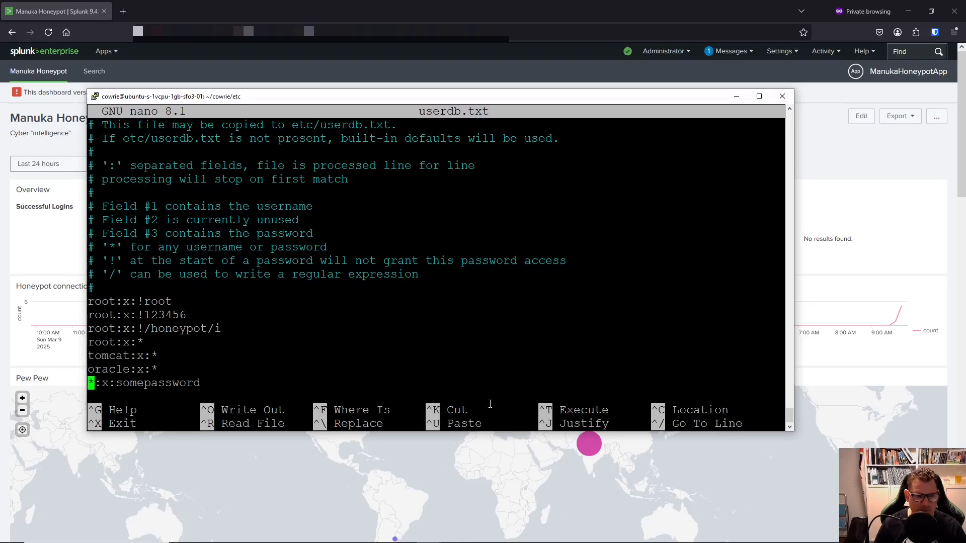
pyautogui.press('Down')
pyautogui.press('Down')
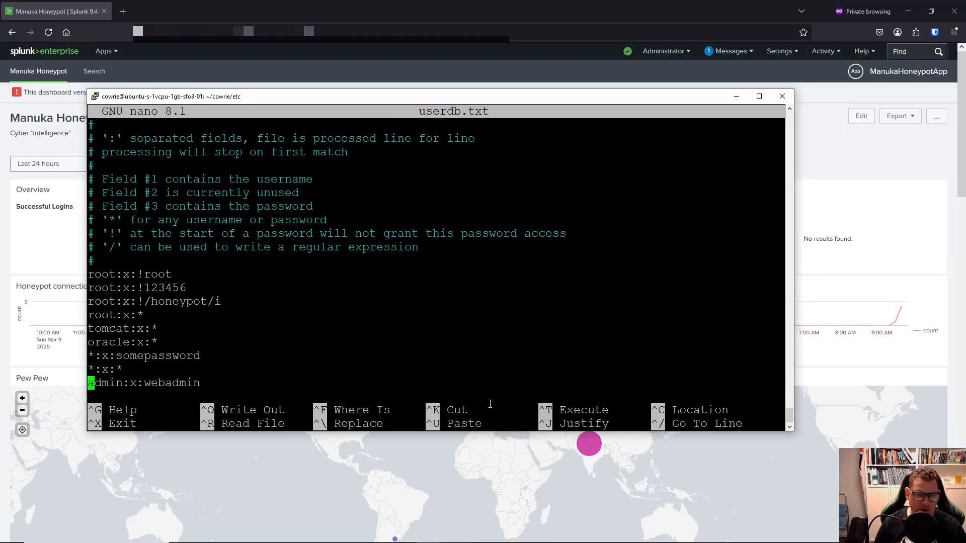
pyautogui.press('Up')
pyautogui.press('Up')
pyautogui.press('Up')
pyautogui.press('Up')
pyautogui.press('Up')
pyautogui.press('Up')
pyautogui.press('Up')
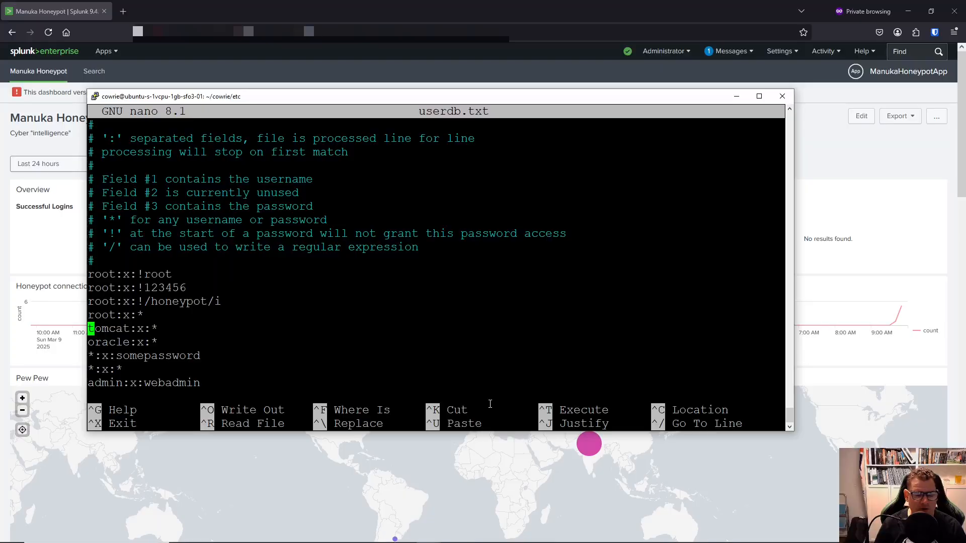
pyautogui.press('Right')
pyautogui.press('Right')
pyautogui.press('Right')
pyautogui.press('Right')
pyautogui.press('Right')
pyautogui.press('Right')
pyautogui.press('Right')
pyautogui.press('Right')
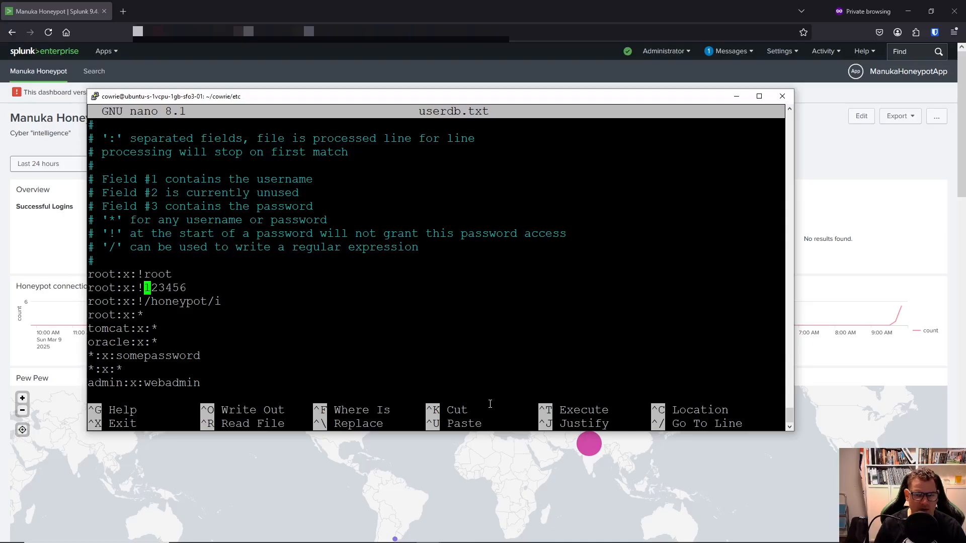
pyautogui.press('Down')
pyautogui.press('Down')
pyautogui.press('Down')
pyautogui.press('Down')
pyautogui.press('Down')
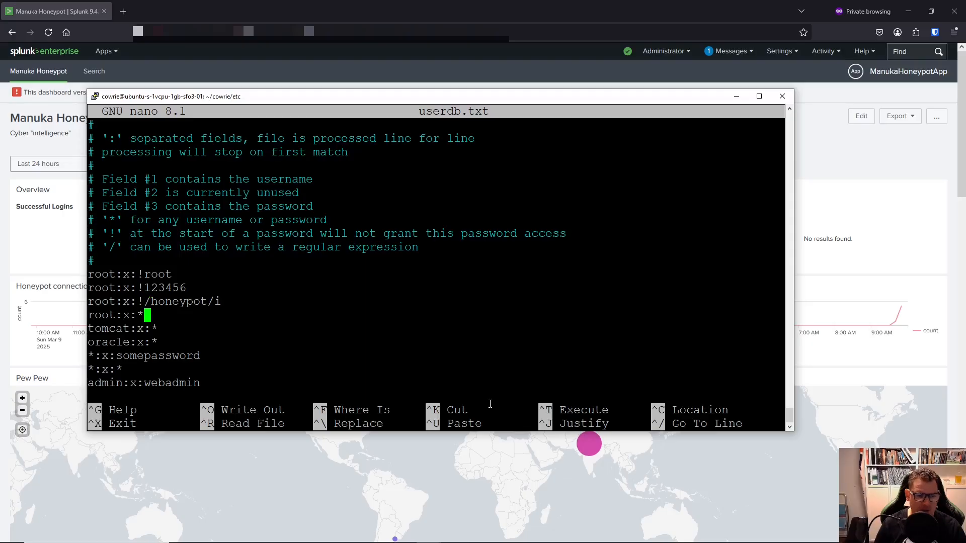
pyautogui.press('Left')
pyautogui.press('Left')
pyautogui.press('Left')
pyautogui.press('Left')
pyautogui.press('Left')
pyautogui.press('Left')
pyautogui.press('Left')
pyautogui.press('Left')
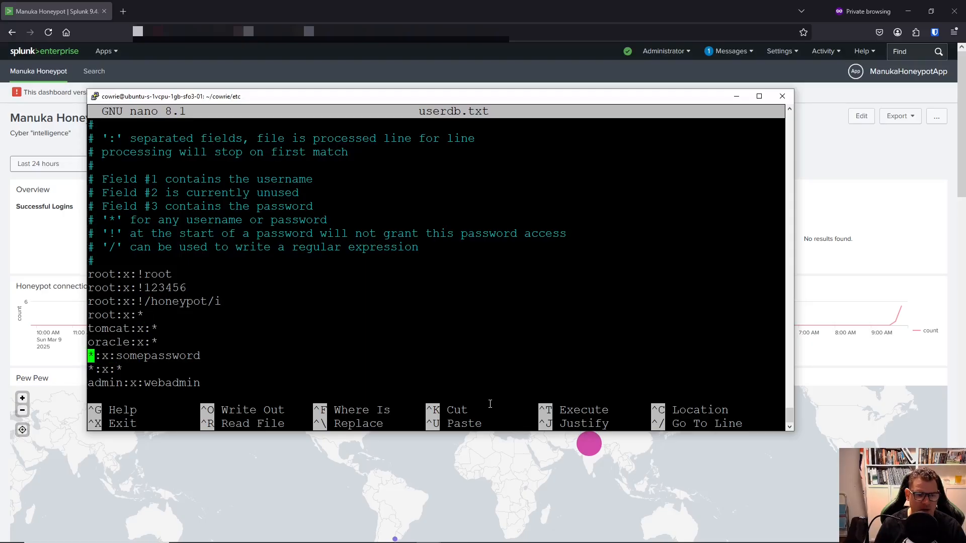
pyautogui.press('Right')
pyautogui.press('Right')
pyautogui.press('Right')
pyautogui.press('Right')
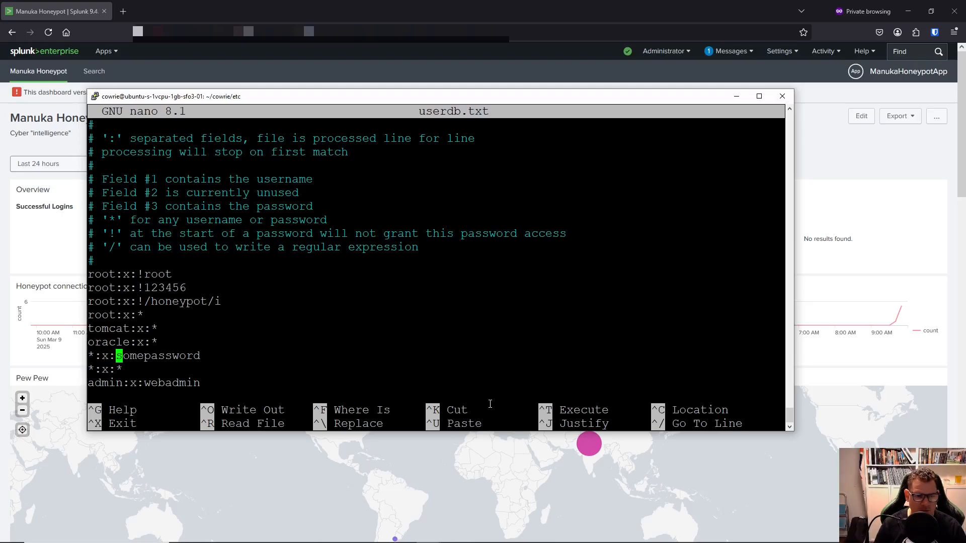
pyautogui.press('Right')
pyautogui.press('Right')
pyautogui.press('Right')
pyautogui.press('Left')
pyautogui.press('Left')
pyautogui.press('Down')
pyautogui.press('Left')
pyautogui.press('Left')
pyautogui.press('Left')
pyautogui.press('Left')
pyautogui.press('Left')
pyautogui.press('Right')
pyautogui.press('Right')
pyautogui.press('Right')
pyautogui.press('Right')
pyautogui.press('Right')
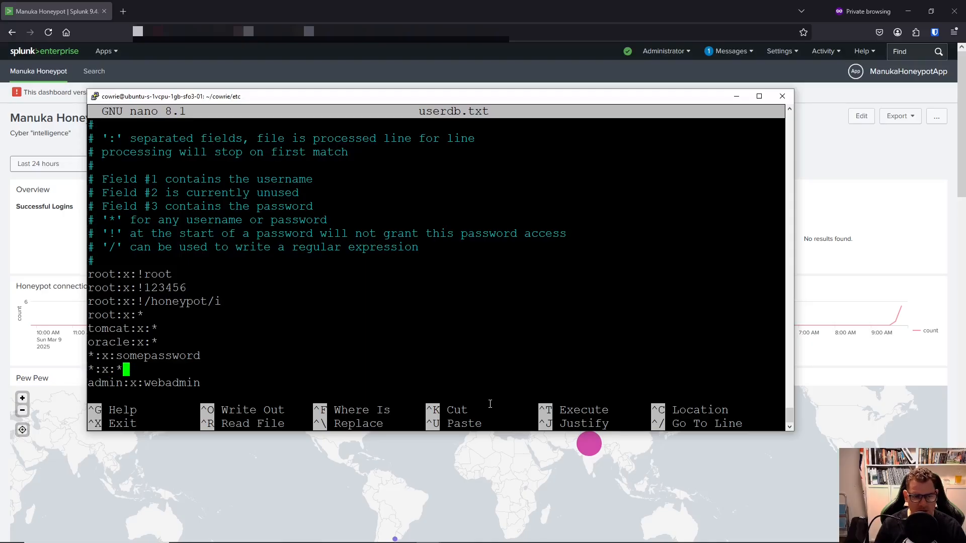
pyautogui.press('Left')
pyautogui.press('Left')
pyautogui.press('Left')
pyautogui.press('Left')
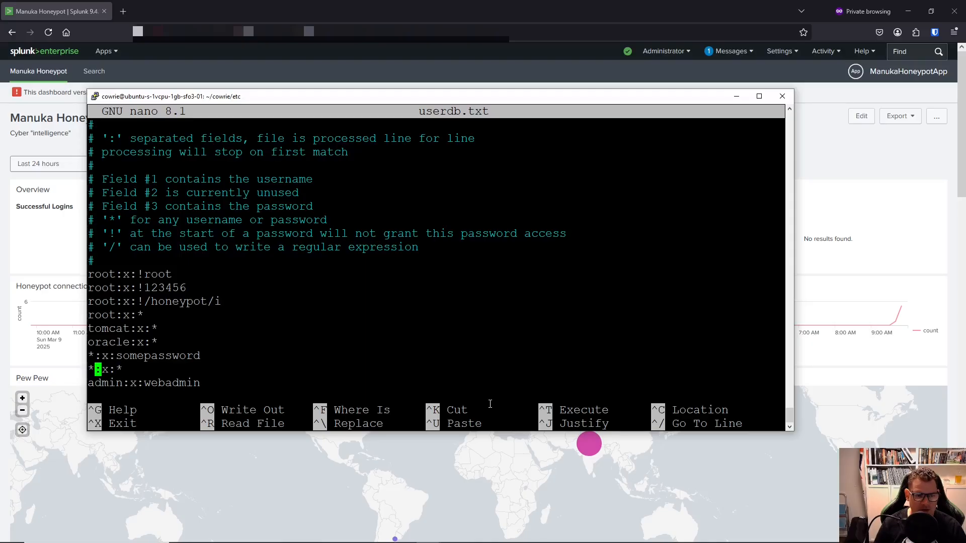
pyautogui.press('Right')
pyautogui.press('Right')
pyautogui.press('Left')
pyautogui.press('Left')
pyautogui.press('Left')
pyautogui.press('Left')
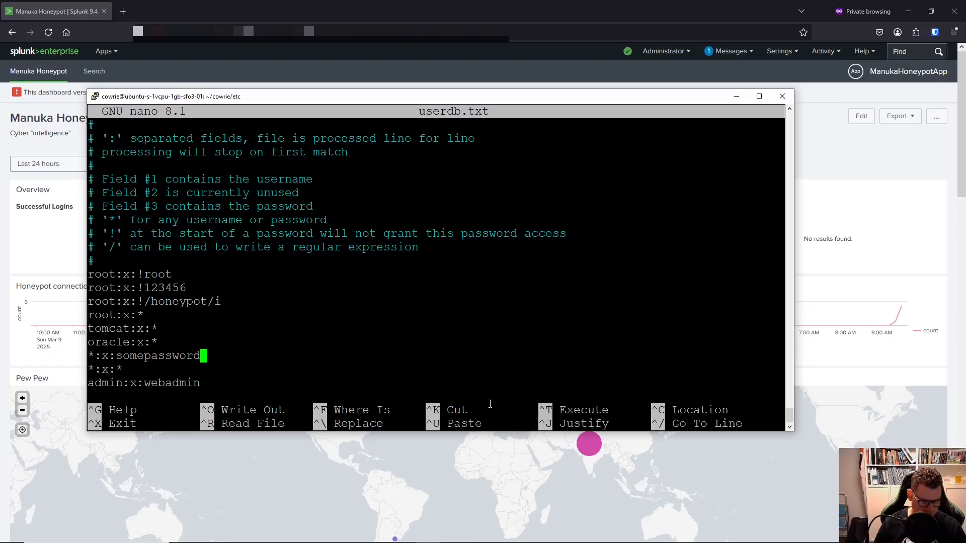
# Prefix the catch-all line with ! to read !*:x:*, then move below cpanel:x:cpanel.
pyautogui.write('!')
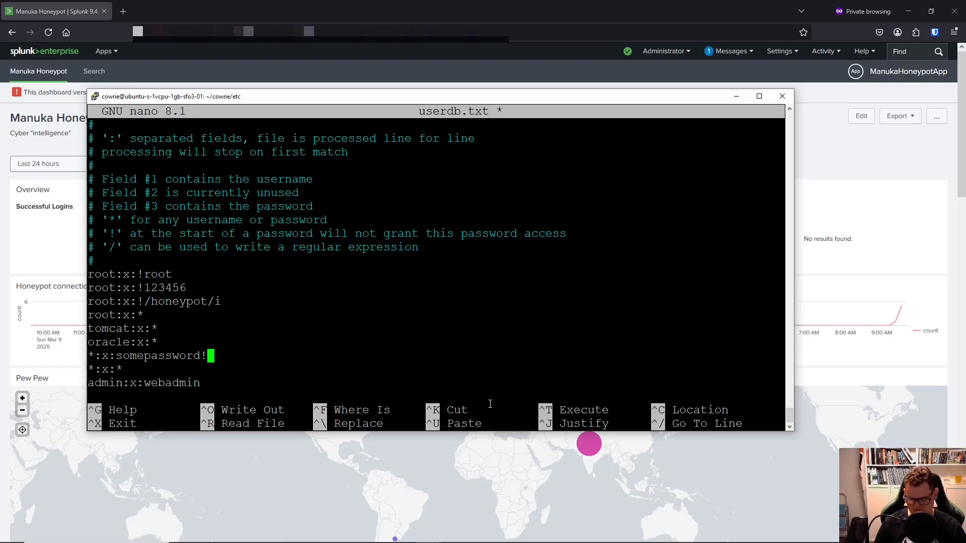
pyautogui.press('BackSpace')
pyautogui.press('Down')
pyautogui.press('Left')
pyautogui.press('Left')
pyautogui.press('Left')
pyautogui.press('Left')
pyautogui.press('Left')
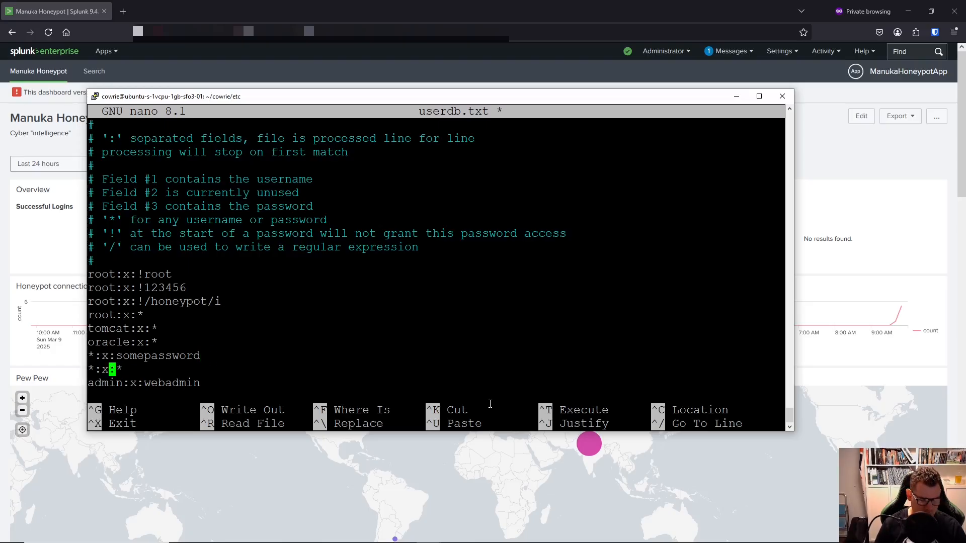
pyautogui.press('Left')
pyautogui.press('Left')
pyautogui.press('Right')
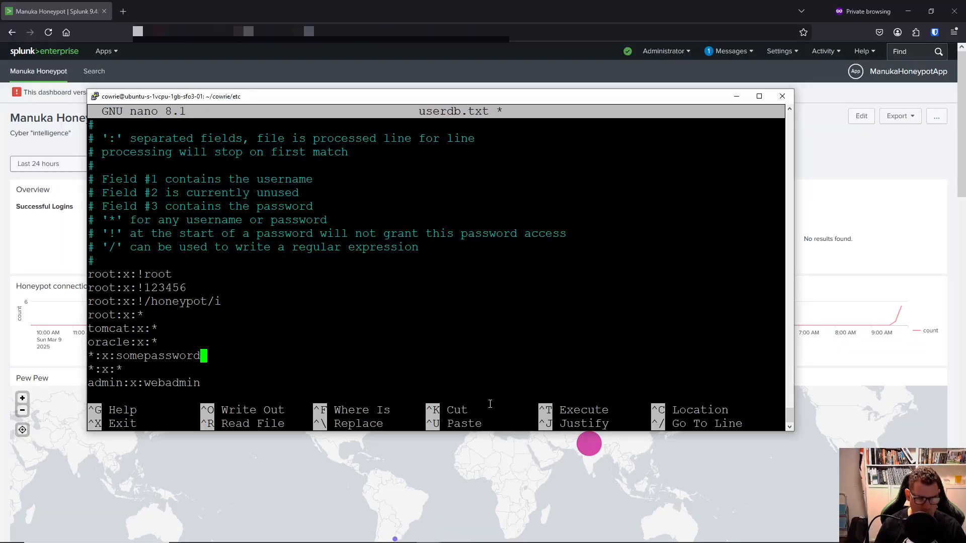
pyautogui.press('Down')
pyautogui.press('Left')
pyautogui.press('Left')
pyautogui.press('Left')
pyautogui.press('Left')
pyautogui.press('Left')
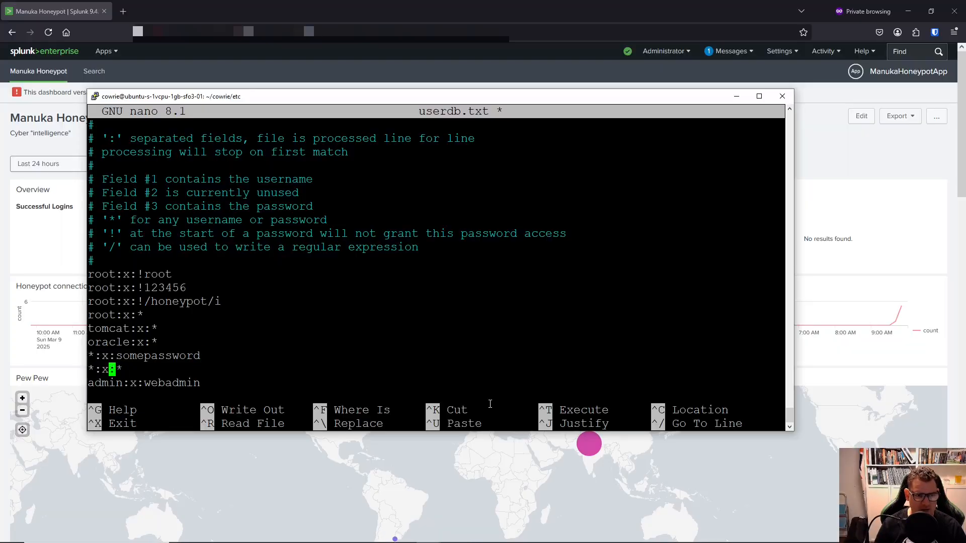
pyautogui.write('!')
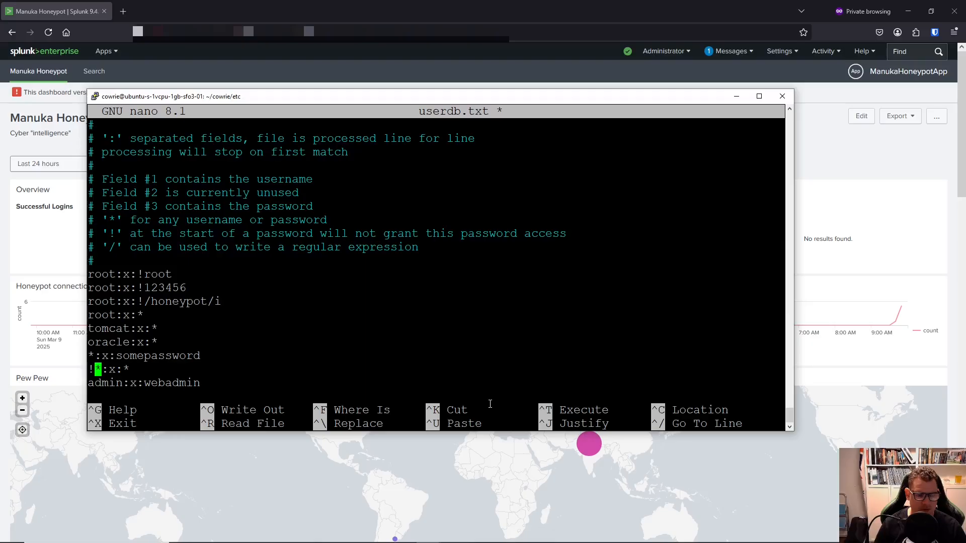
pyautogui.press('Right')
pyautogui.press('Down')
pyautogui.press('Down')
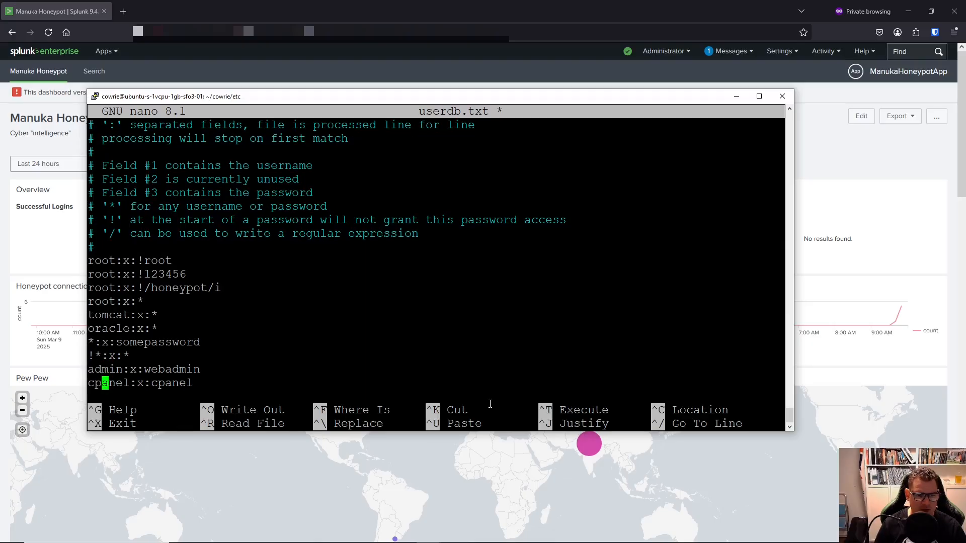
pyautogui.press('Down')
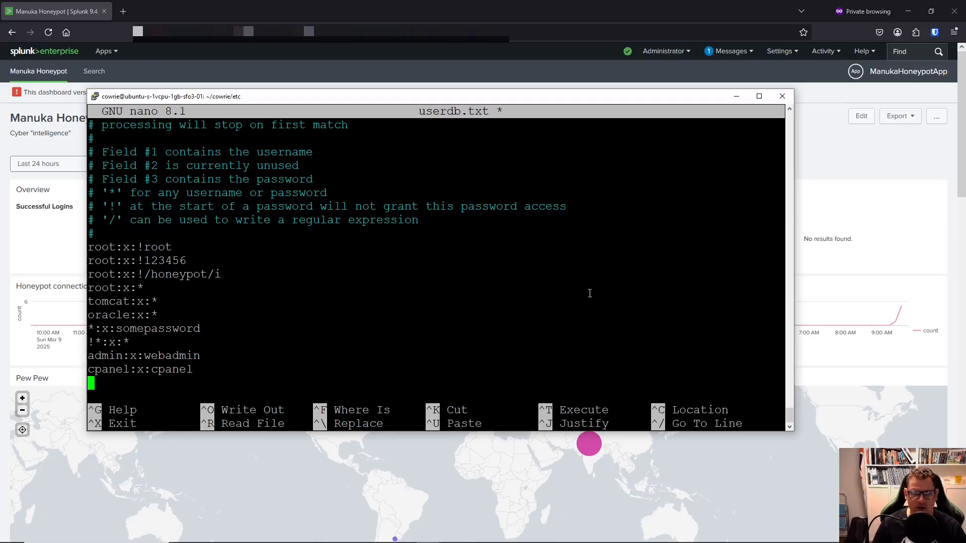
pyautogui.moveTo(496, 100); pyautogui.dragTo(494, 55)
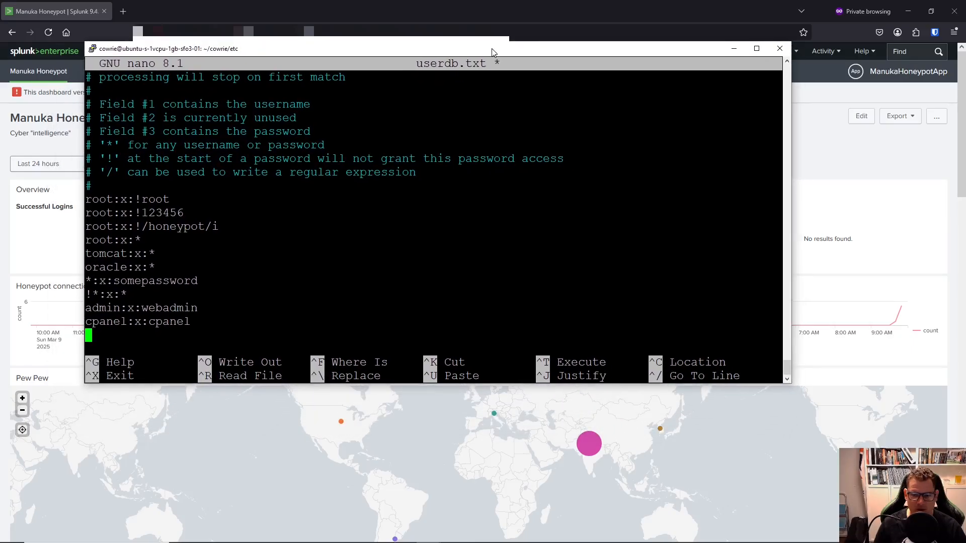
pyautogui.scroll(-10, 868, 351)
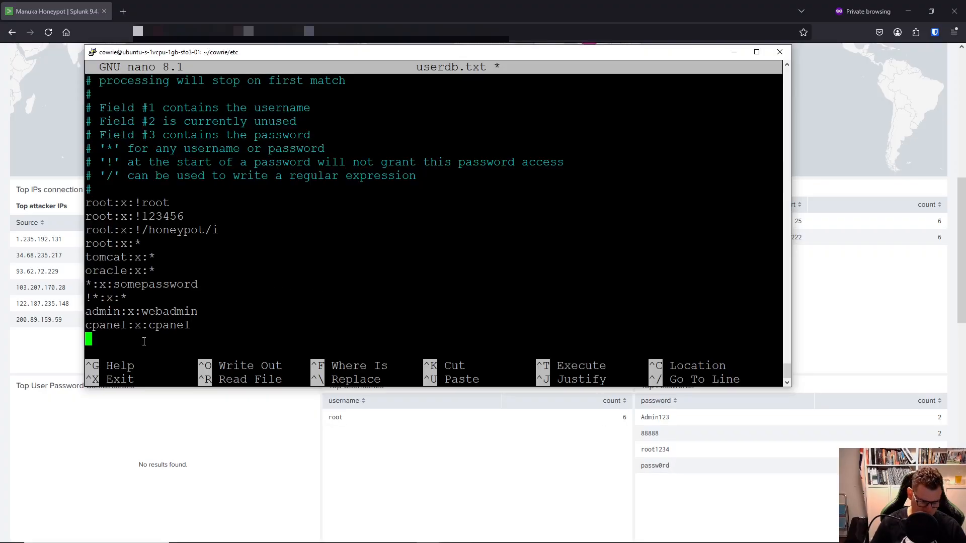
pyautogui.write('root')
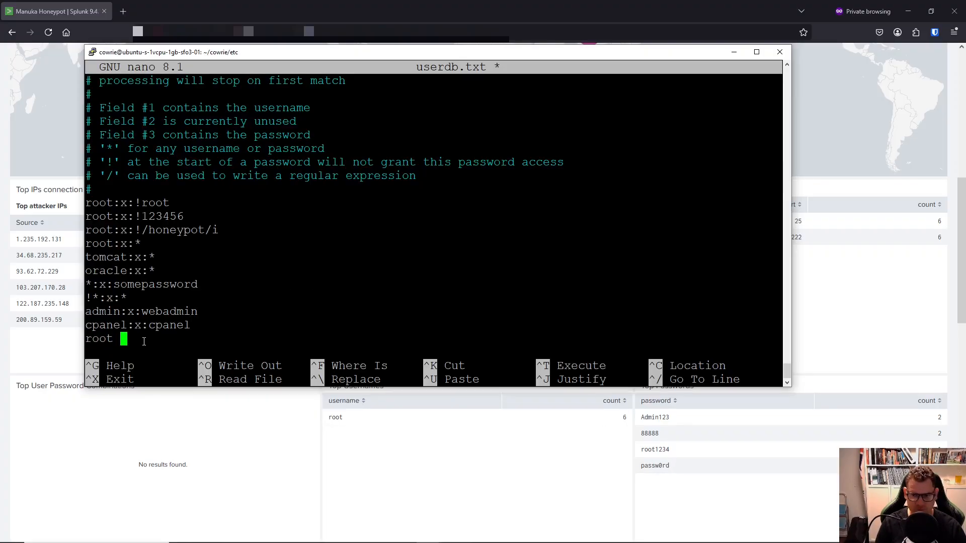
pyautogui.press('BackSpace')
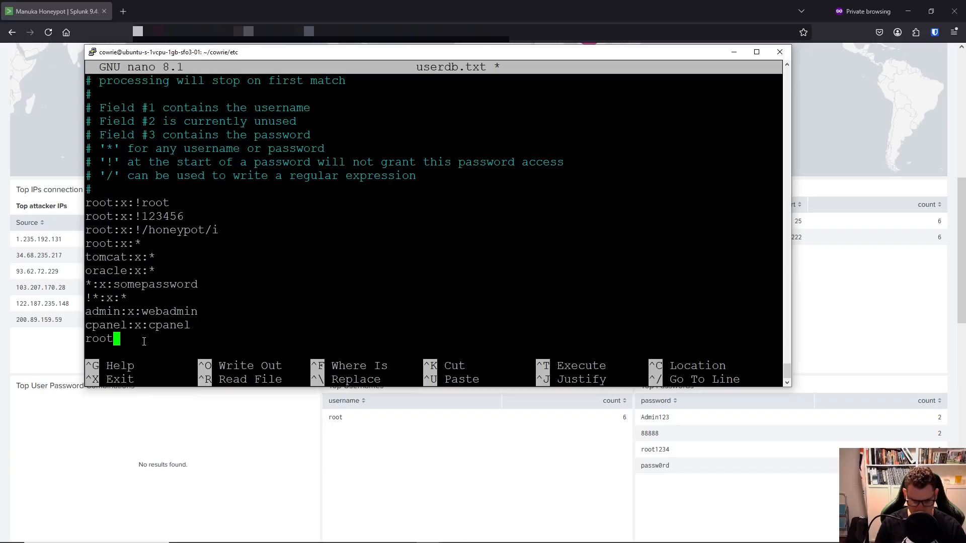
pyautogui.write(':x:')
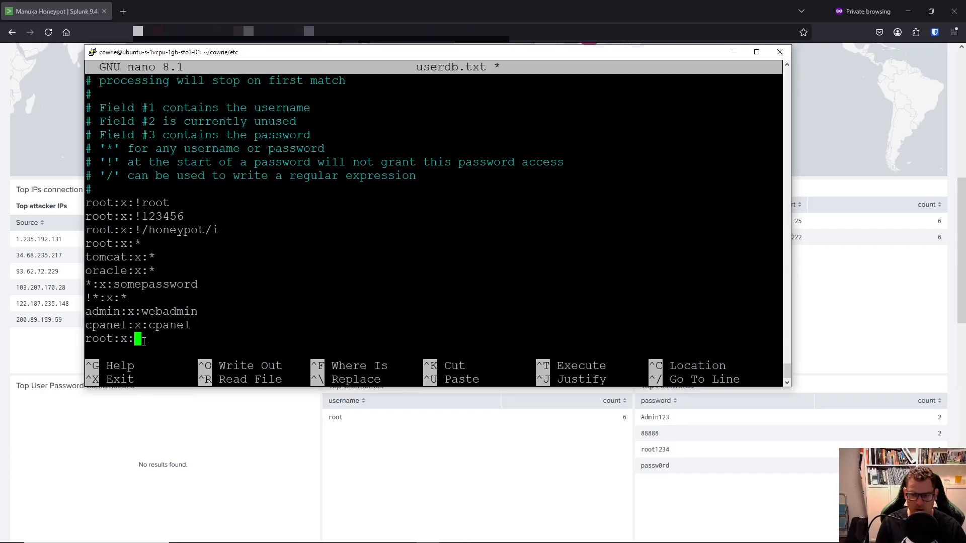
pyautogui.write('Adm')
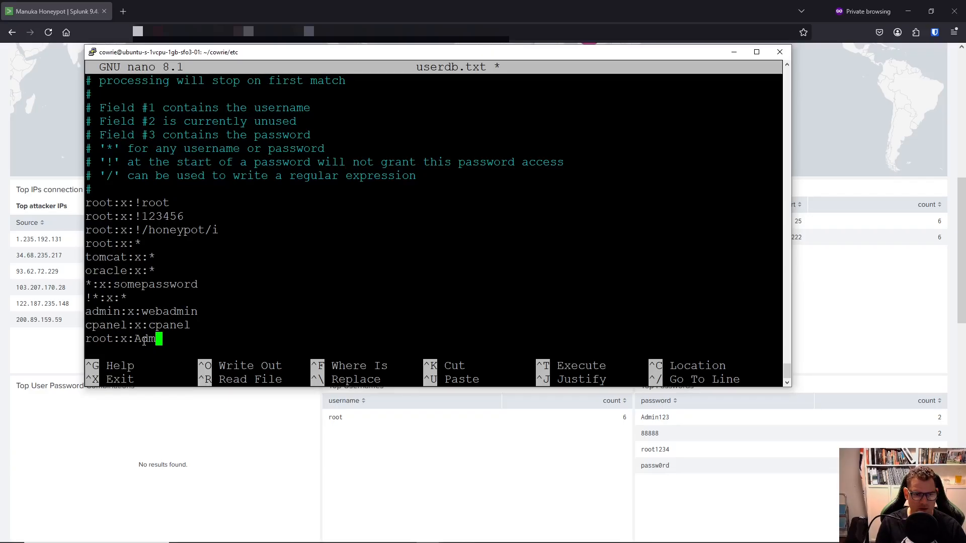
pyautogui.write('in123')
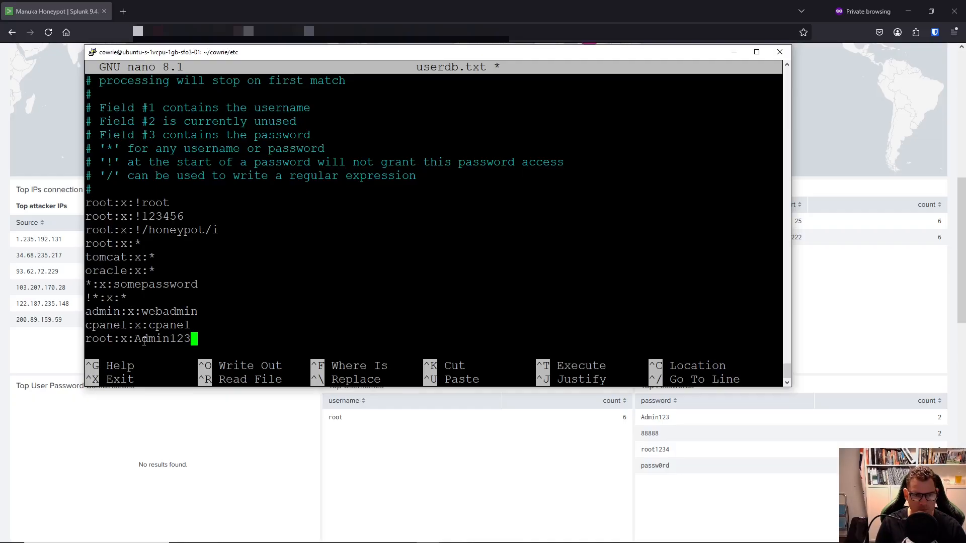
pyautogui.press('Return')
pyautogui.write('root')
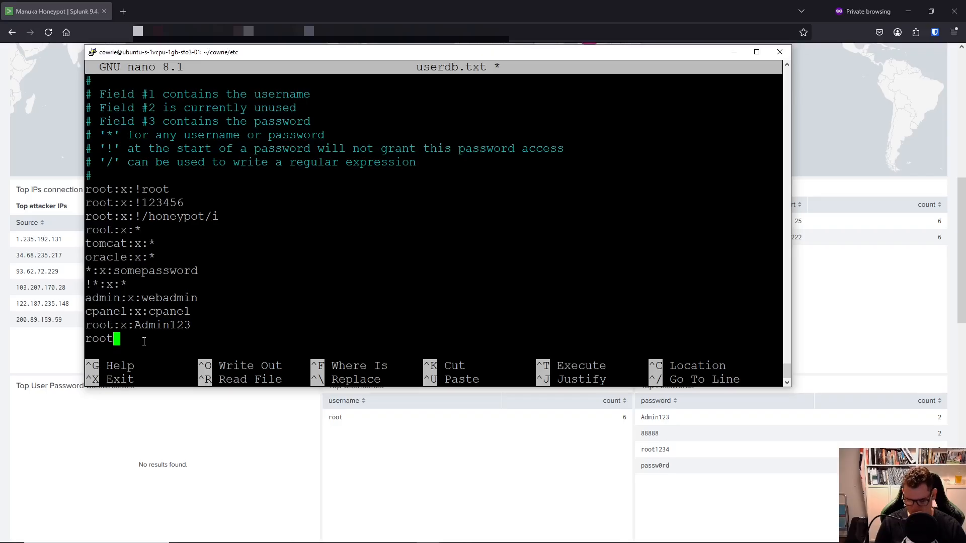
pyautogui.write(':')
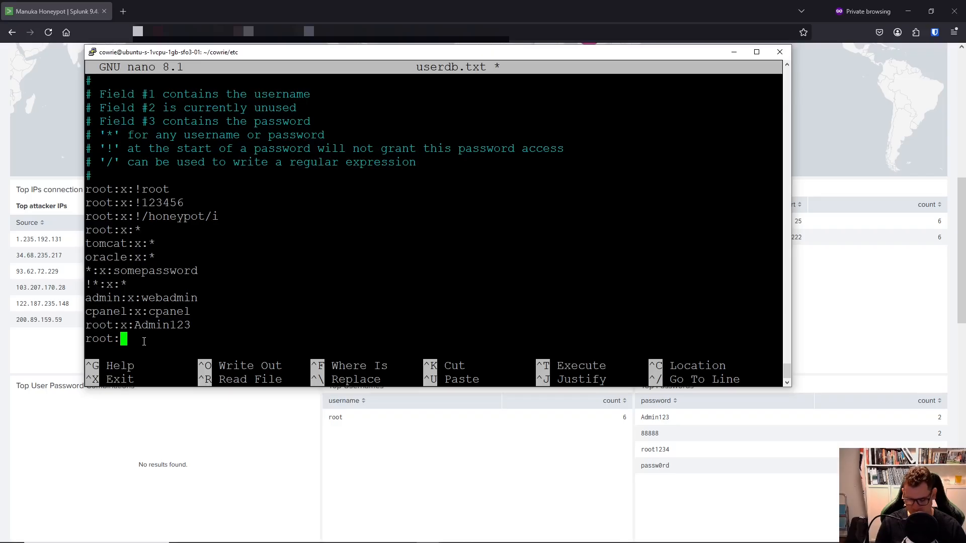
pyautogui.write('passw')
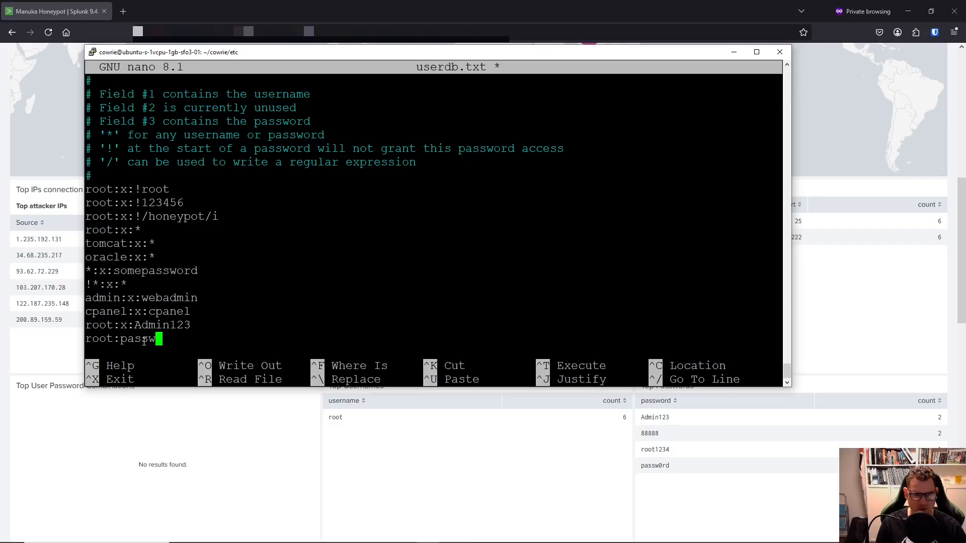
pyautogui.write('0rd')
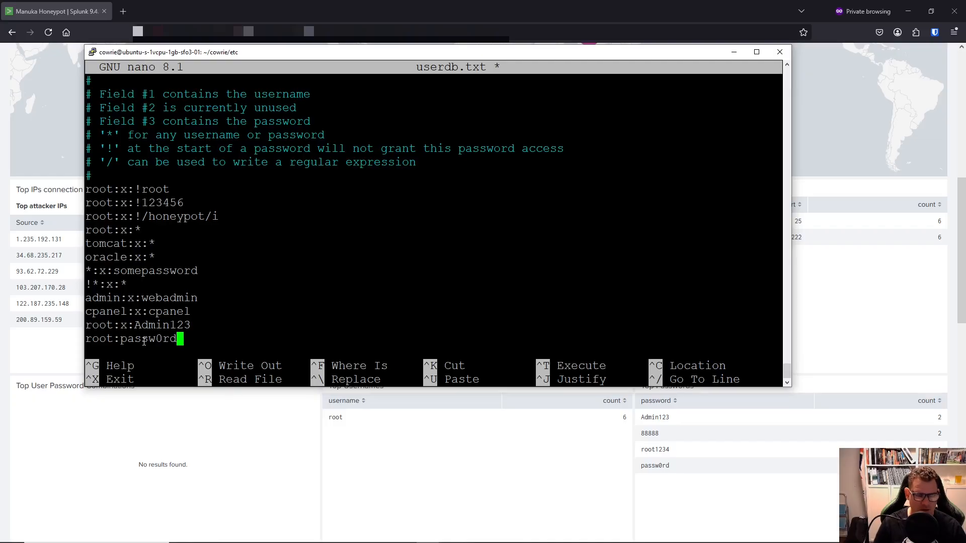
pyautogui.press('Left')
pyautogui.press('Left')
pyautogui.press('Left')
pyautogui.press('Left')
pyautogui.press('Left')
pyautogui.press('Left')
pyautogui.press('Left')
pyautogui.press('Left')
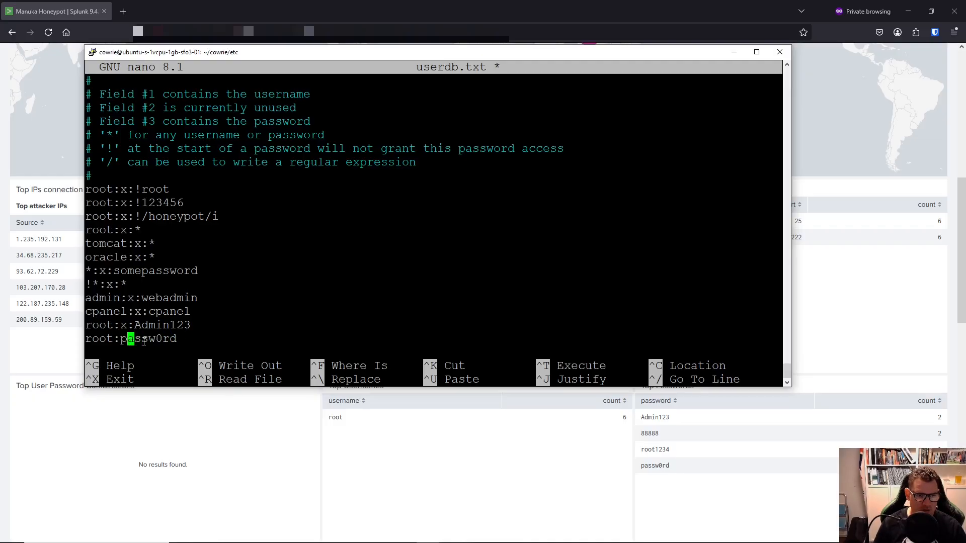
pyautogui.write('x')
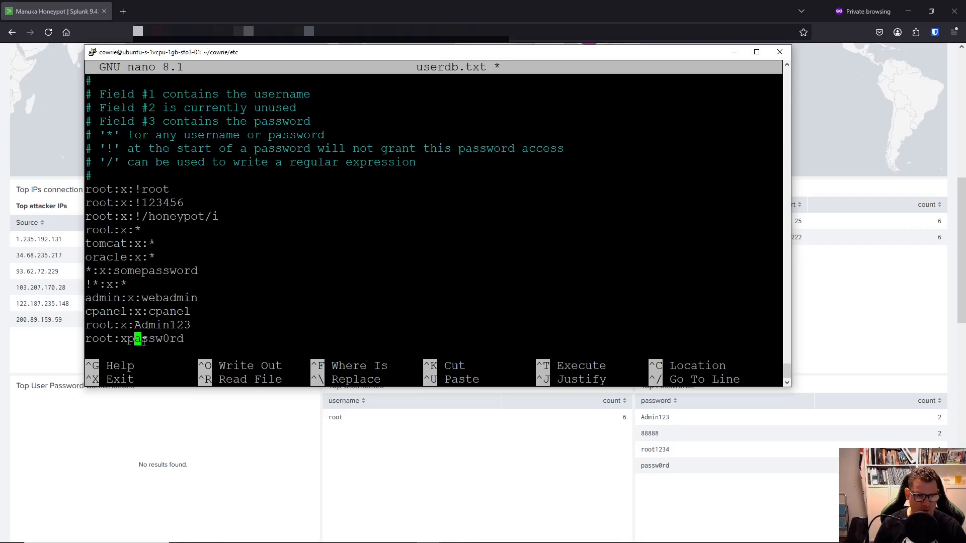
pyautogui.write(':')
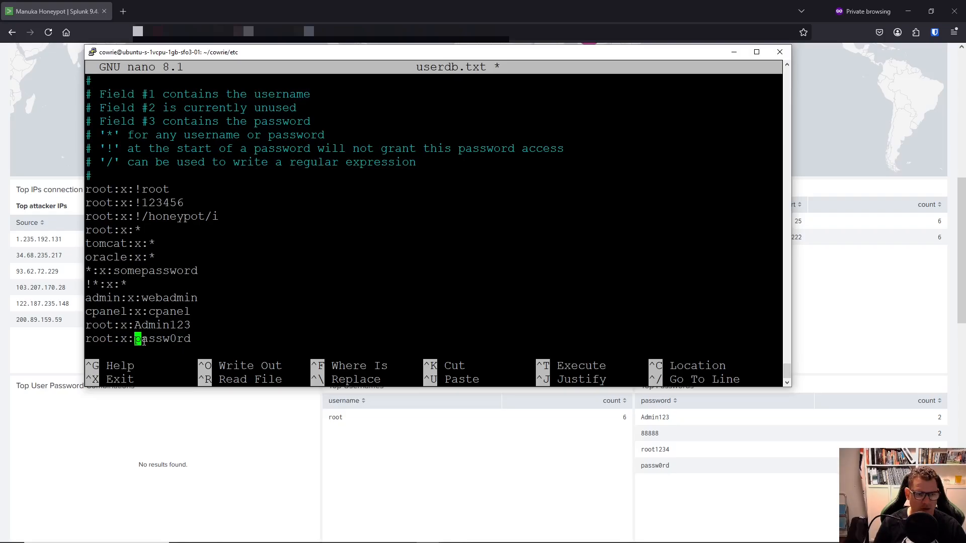
pyautogui.press('Down')
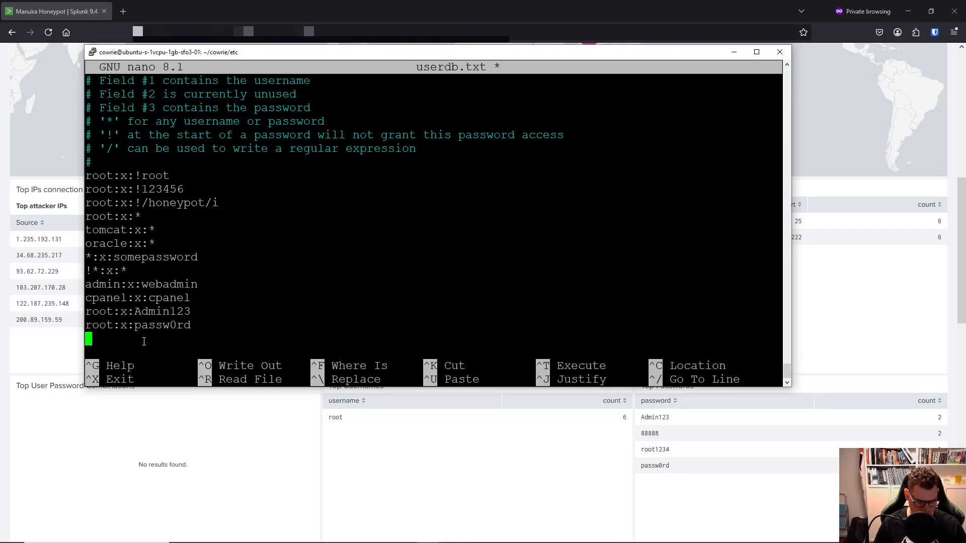
pyautogui.hotkey('ctrl', 'x')
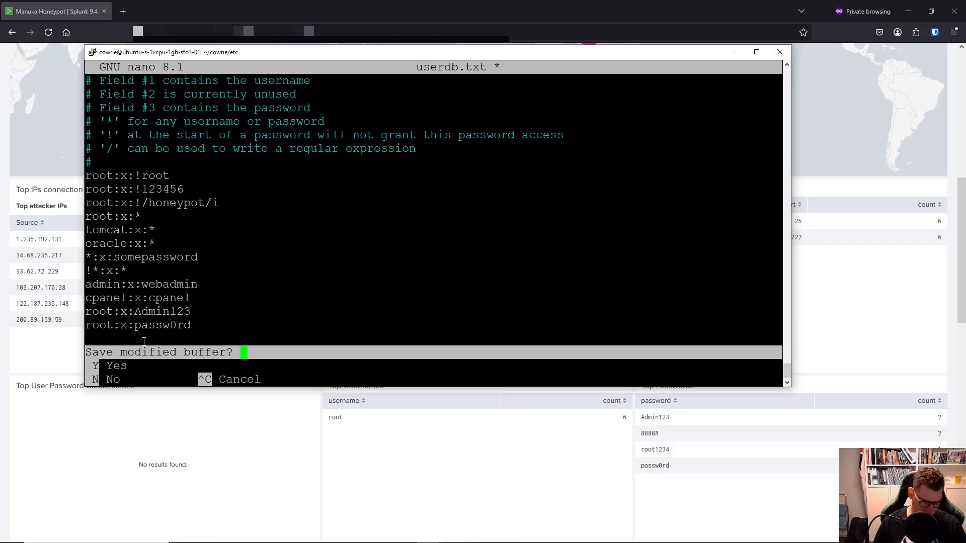
# Save the changes to userdb.txt and return to the cowrie directory.
pyautogui.press('y')
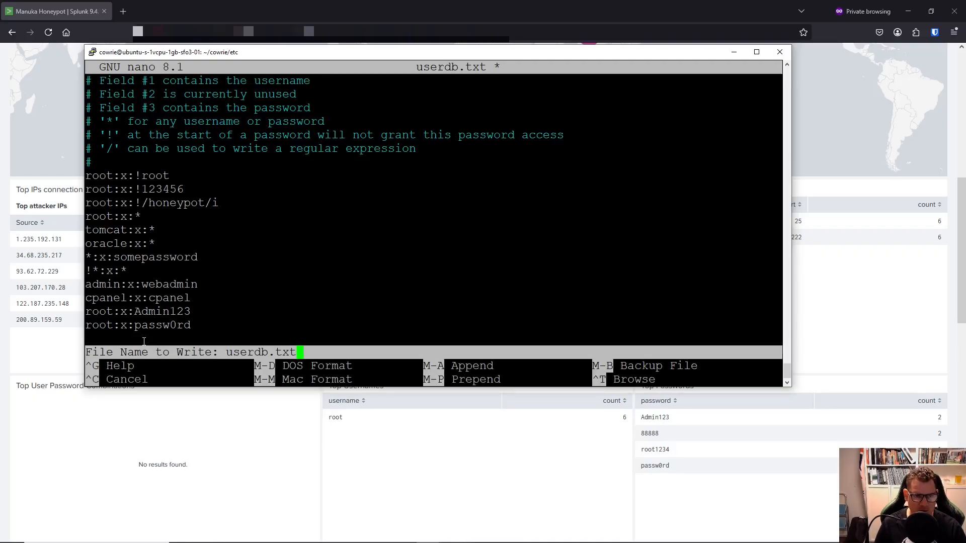
pyautogui.press('Return')
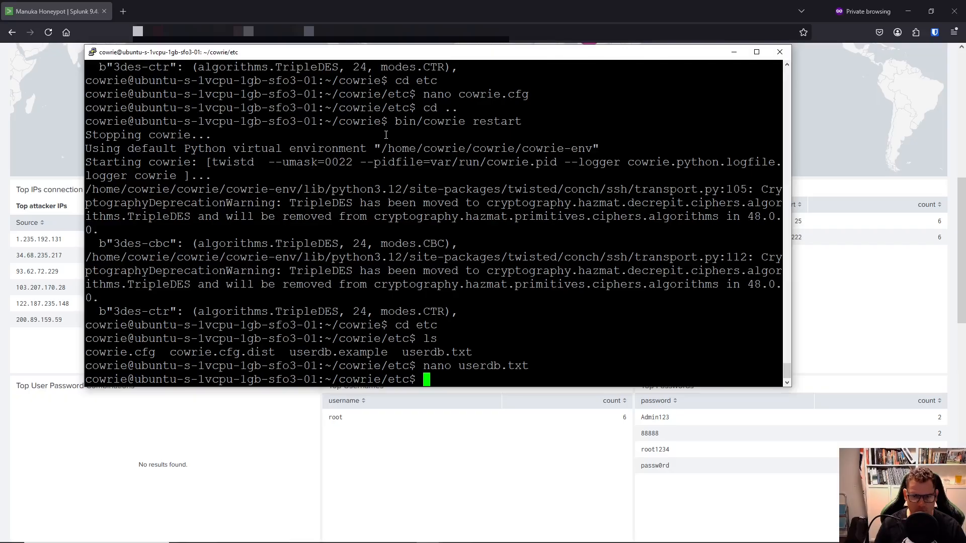
pyautogui.write('cd ..')
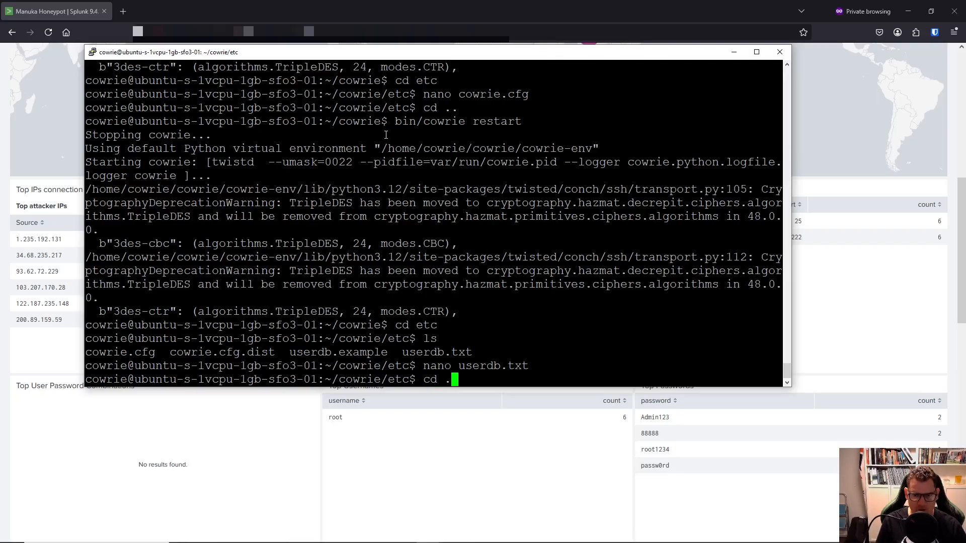
pyautogui.press('Return')
# Restart the honeypot with bin/cowrie restart.
pyautogui.write('bi')
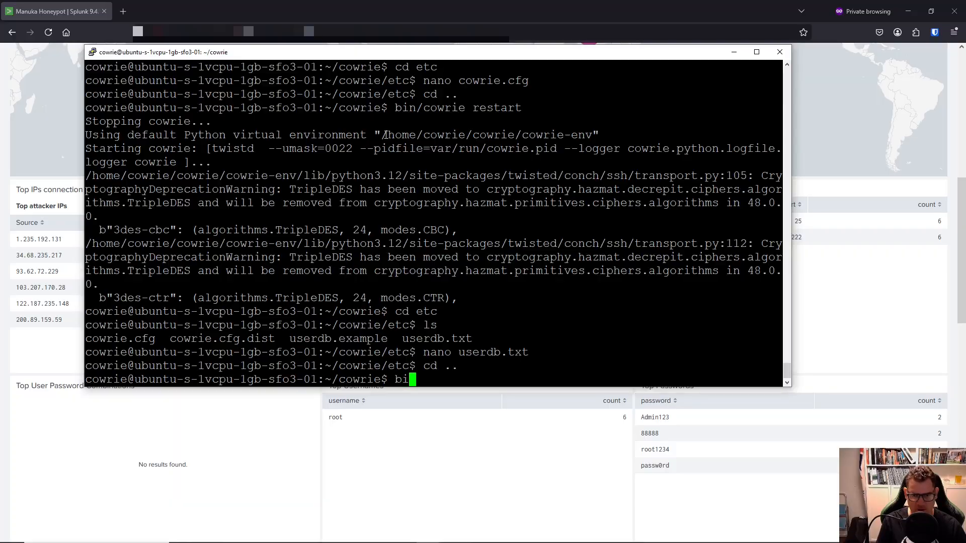
pyautogui.write('n cow')
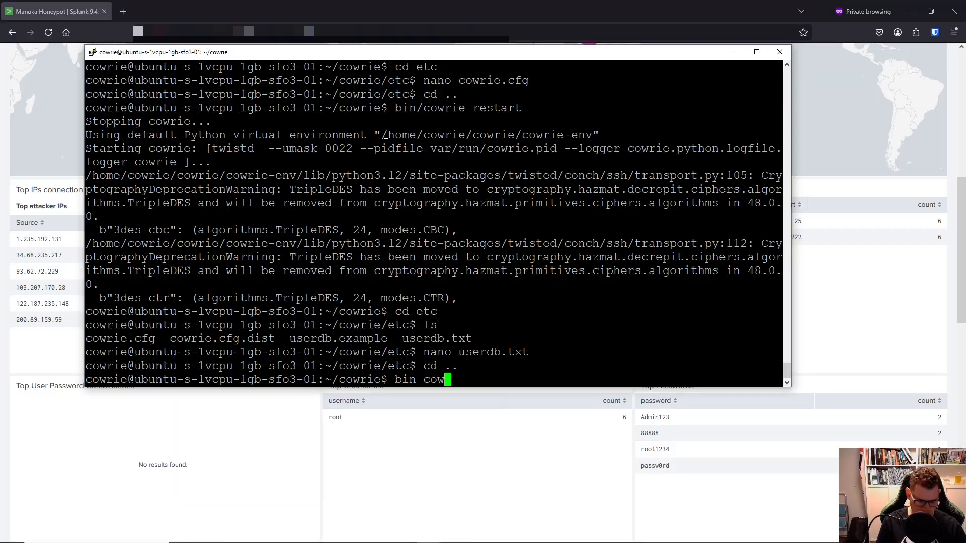
pyautogui.press('BackSpace')
pyautogui.press('BackSpace')
pyautogui.press('BackSpace')
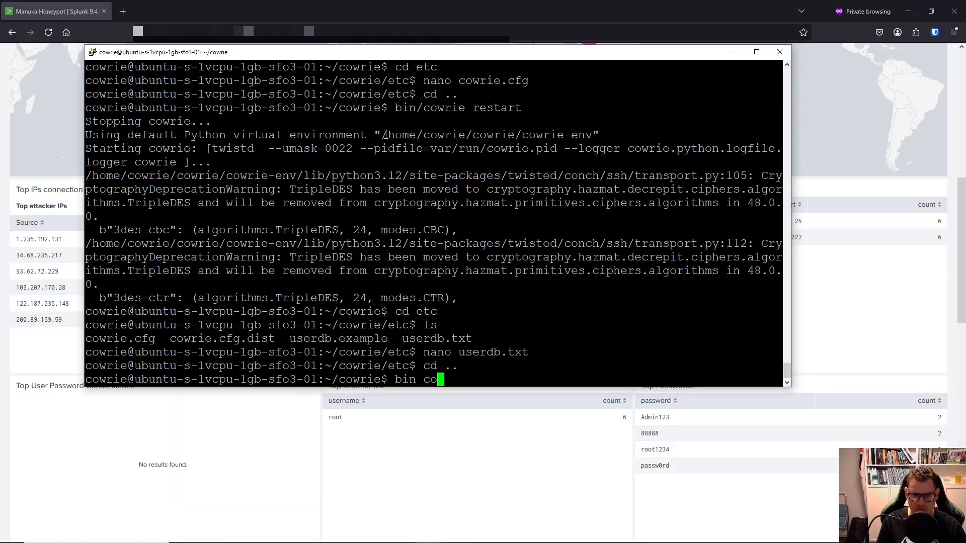
pyautogui.press('BackSpace')
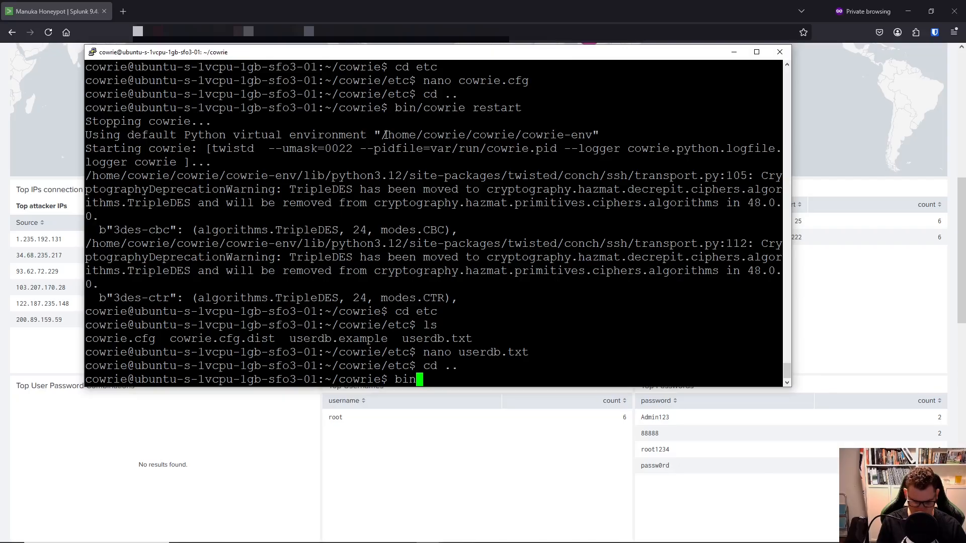
pyautogui.write('/cowrie')
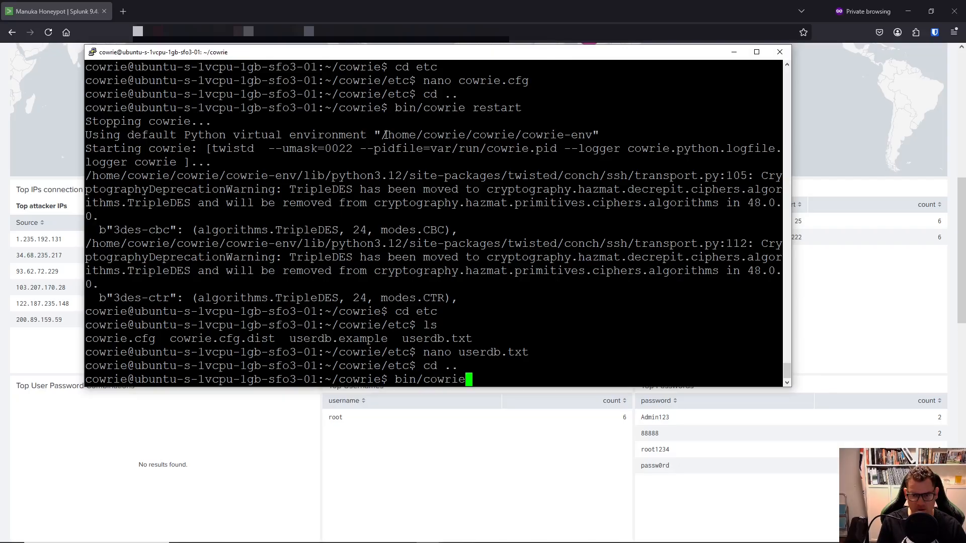
pyautogui.write(' restart')
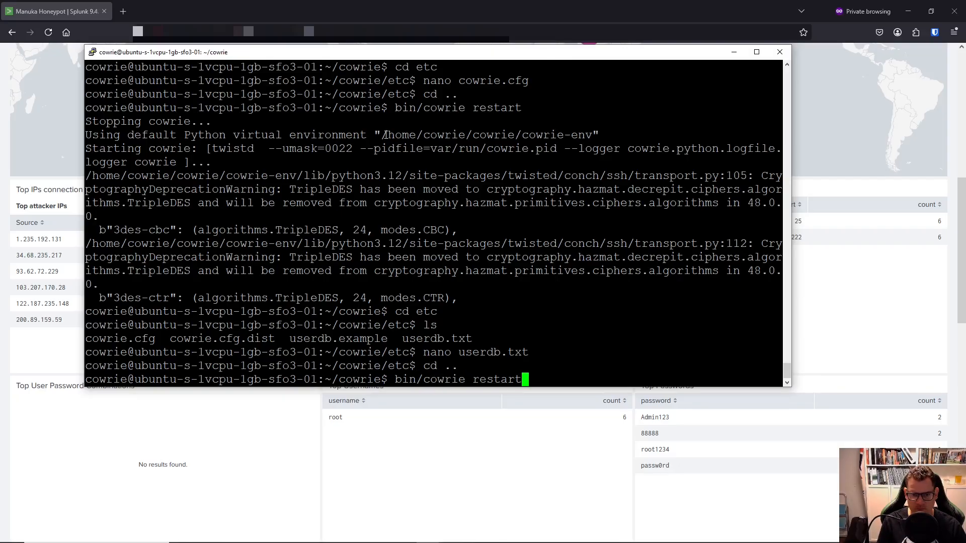
pyautogui.press('Return')
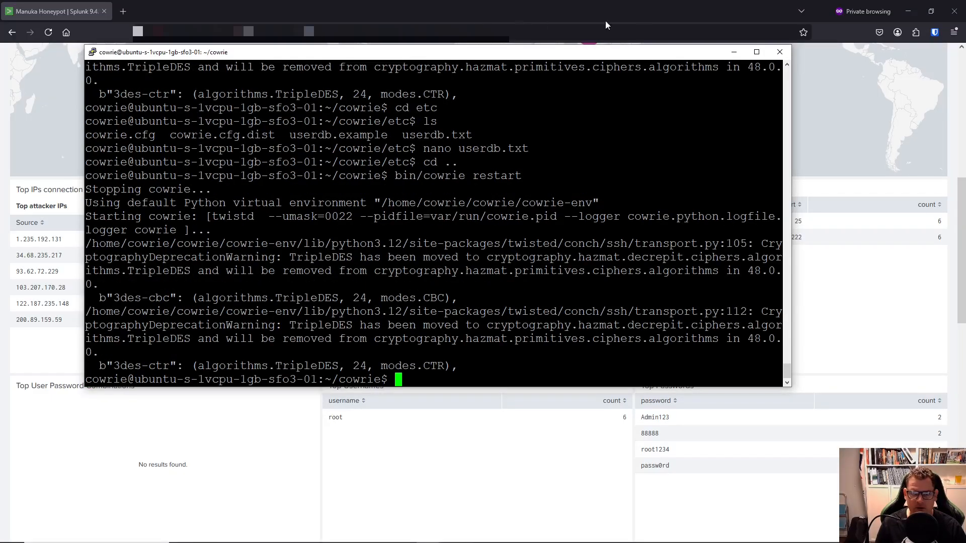
# Reload the Manuka Honeypot dashboard and review its panels: 8 successful logins, 0 failed, 12 distinct IPs.
pyautogui.moveTo(704, 55); pyautogui.dragTo(1, 84)
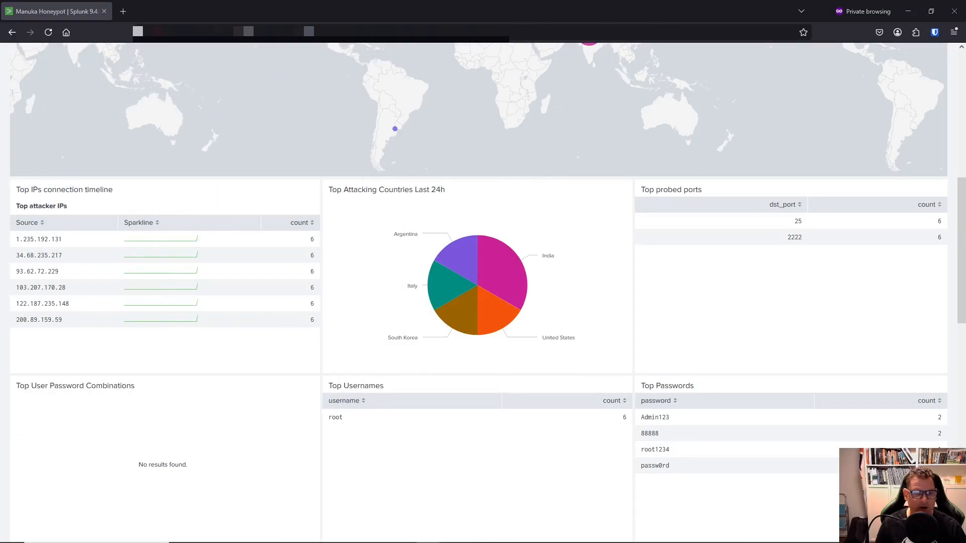
pyautogui.scroll(8, 398, 183)
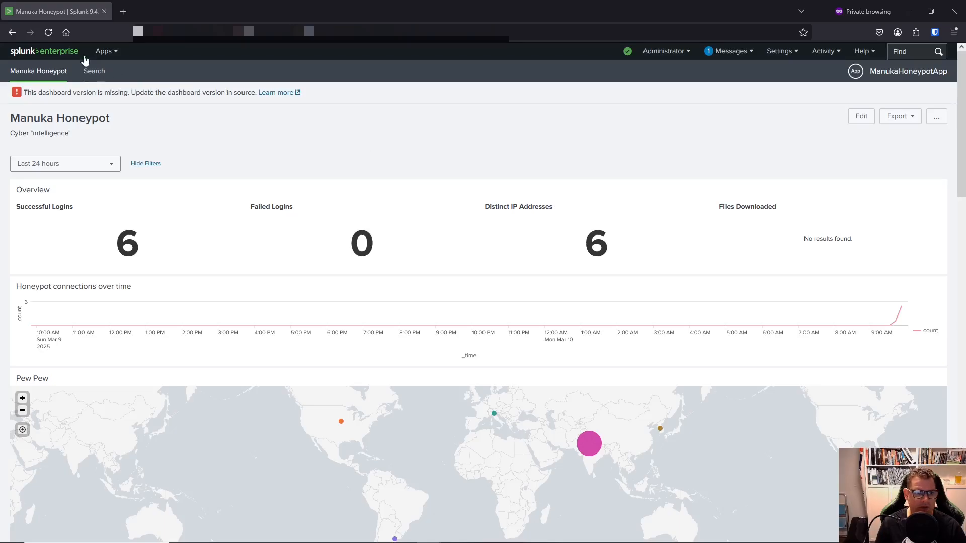
pyautogui.click(48, 33)
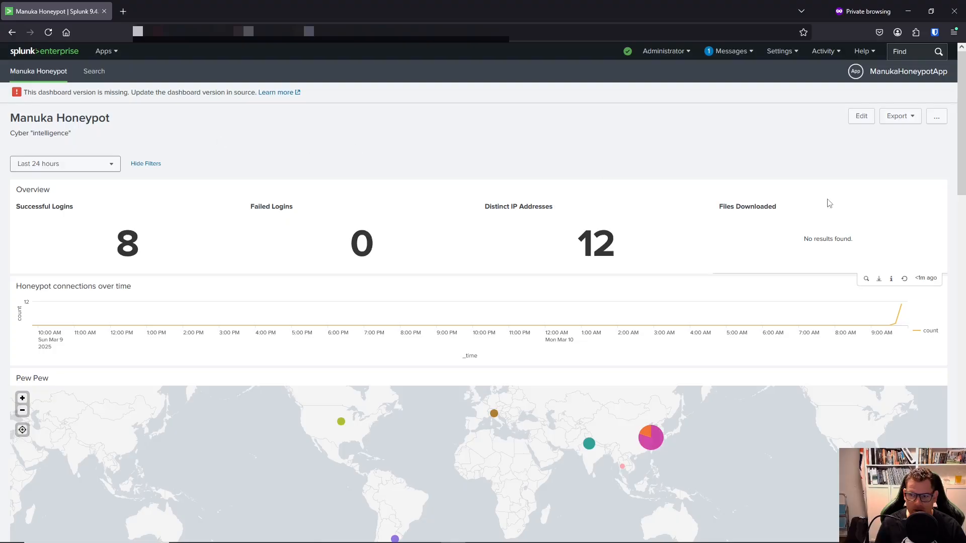
pyautogui.scroll(-6, 463, 176)
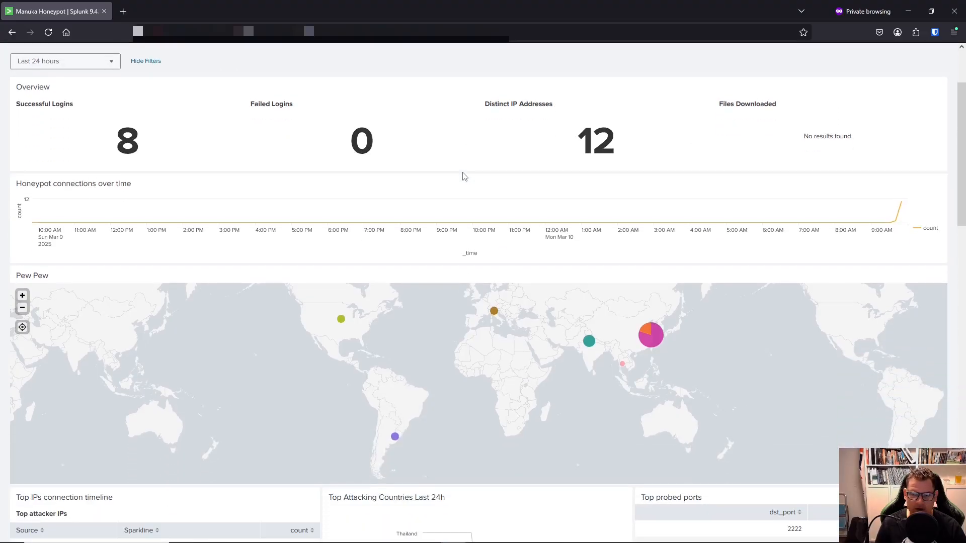
pyautogui.scroll(-2, 463, 176)
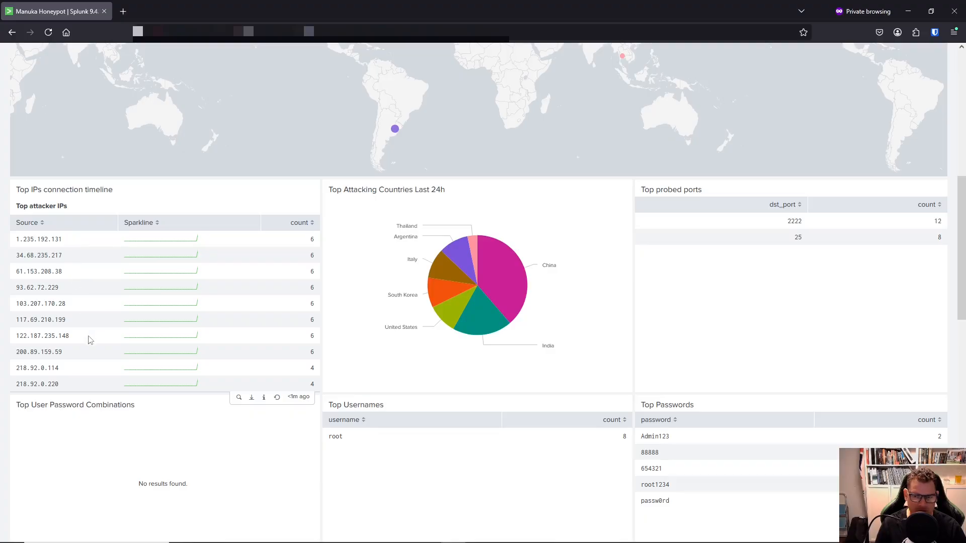
pyautogui.scroll(-1, 88, 342)
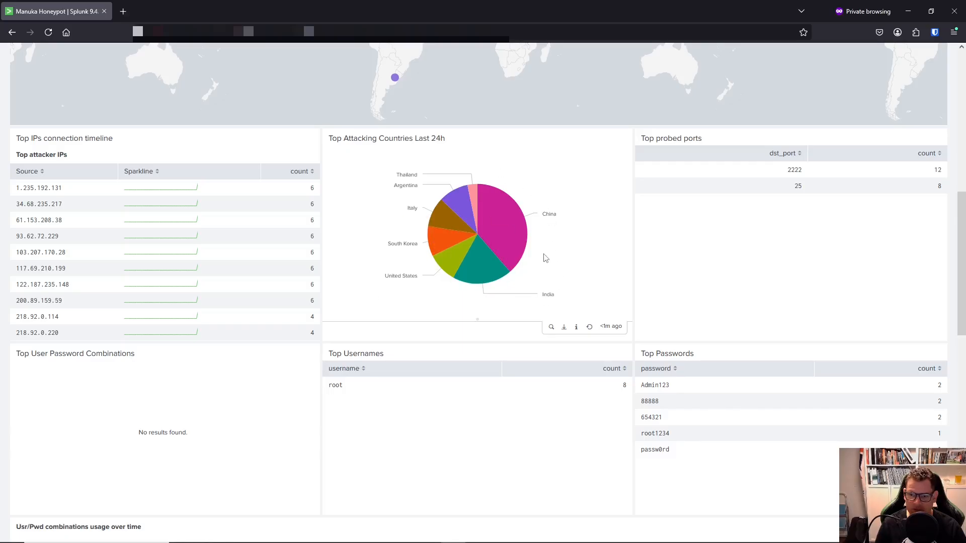
pyautogui.scroll(-2, 548, 259)
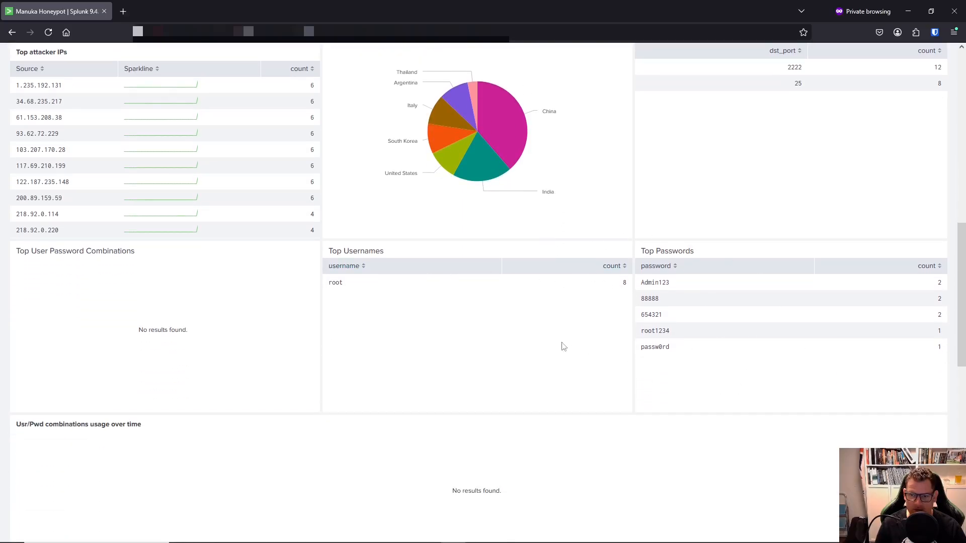
pyautogui.scroll(-3, 530, 250)
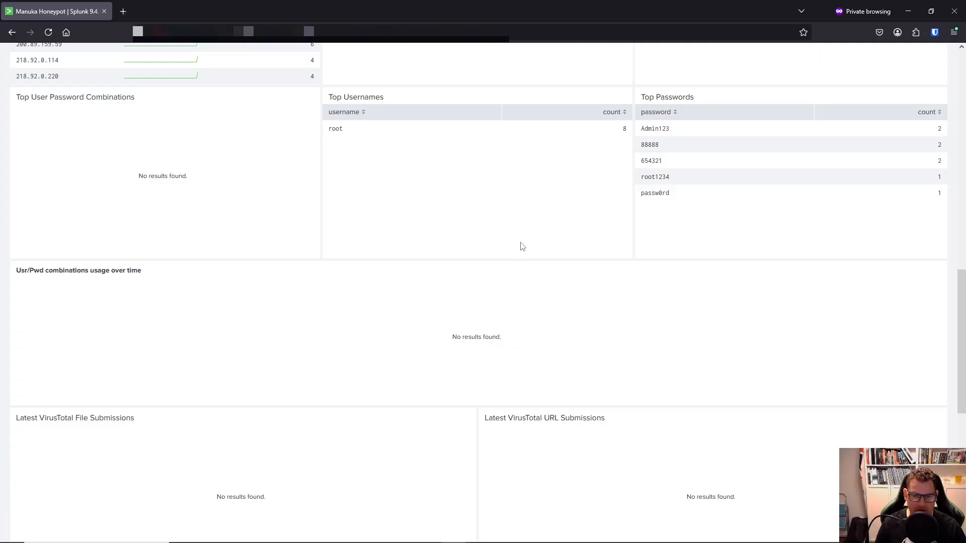
pyautogui.scroll(-4, 514, 245)
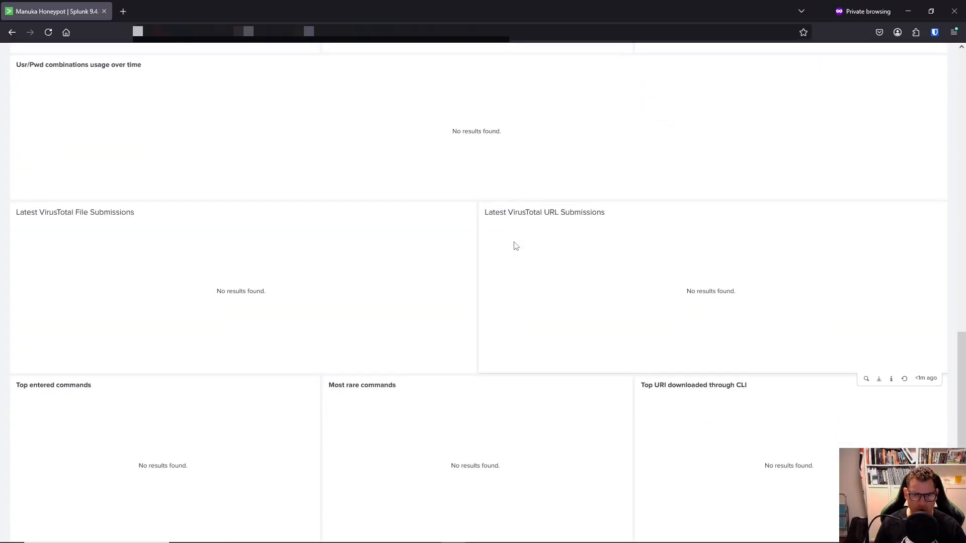
pyautogui.scroll(-4, 514, 245)
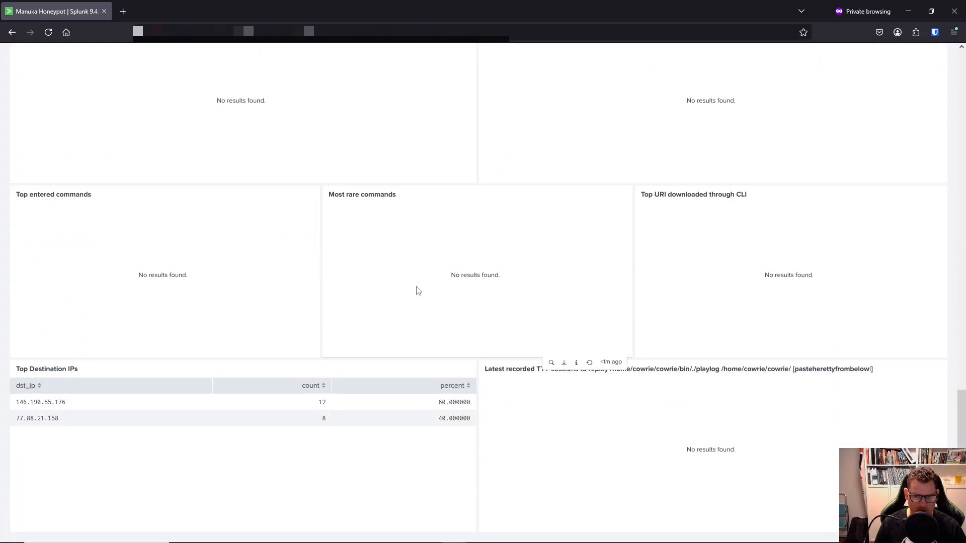
pyautogui.scroll(12, 414, 285)
pyautogui.scroll(10, 411, 280)
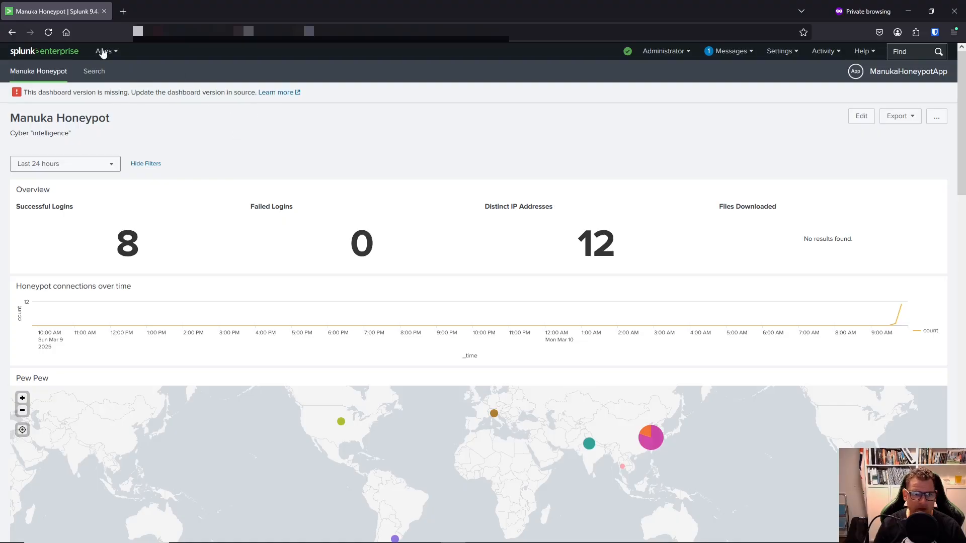
# Refresh the dashboard to 291 successful and 504 failed logins, then review the country, username and password panels.
pyautogui.click(49, 32)
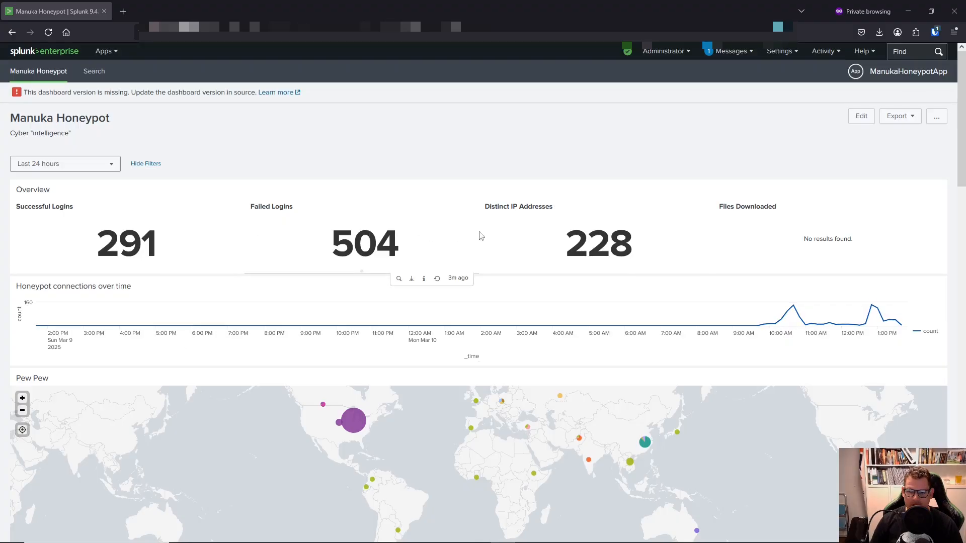
pyautogui.scroll(-7, 439, 235)
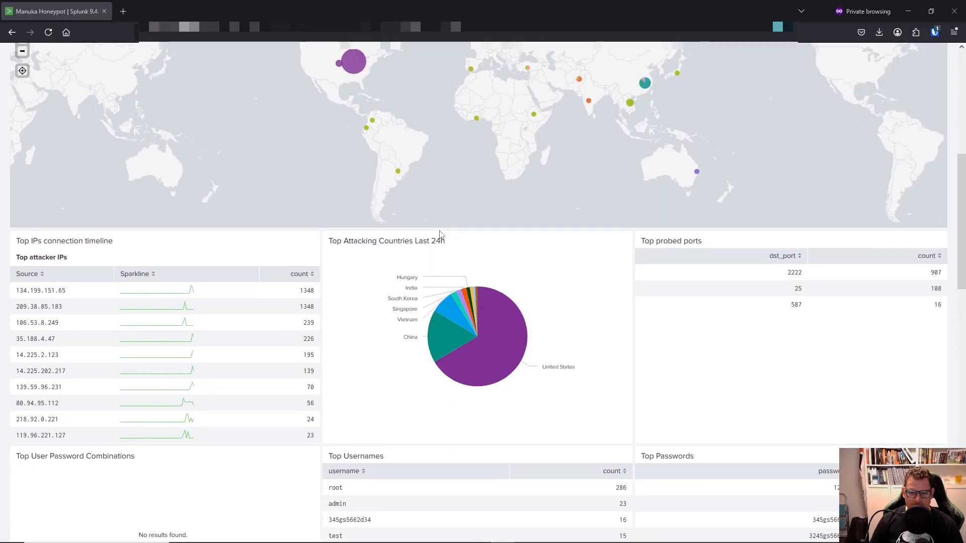
pyautogui.moveTo(492, 345)
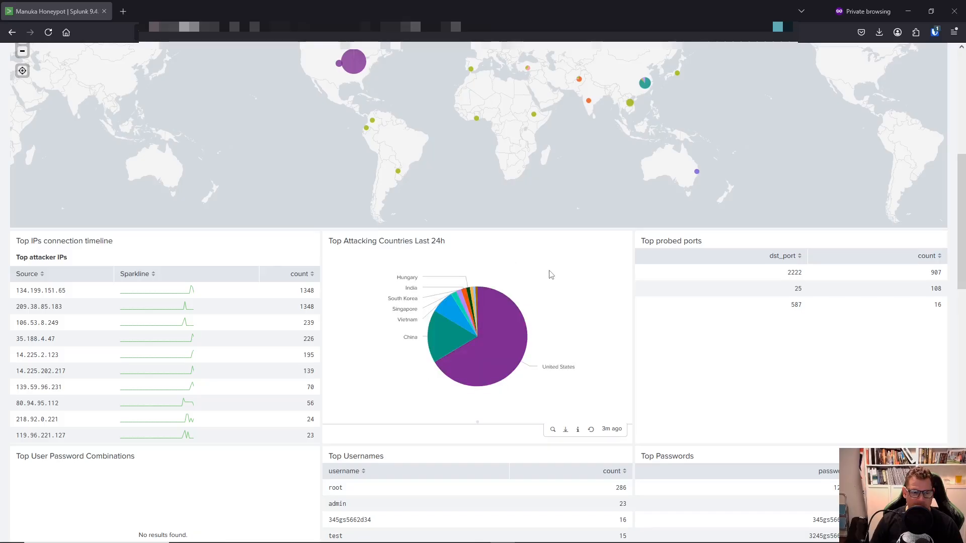
pyautogui.scroll(-3, 286, 307)
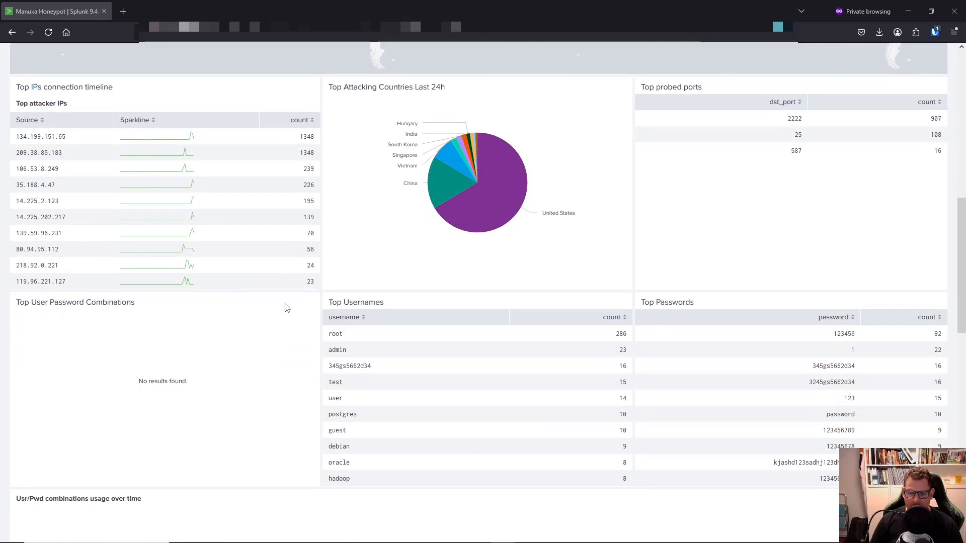
pyautogui.scroll(-6, 286, 308)
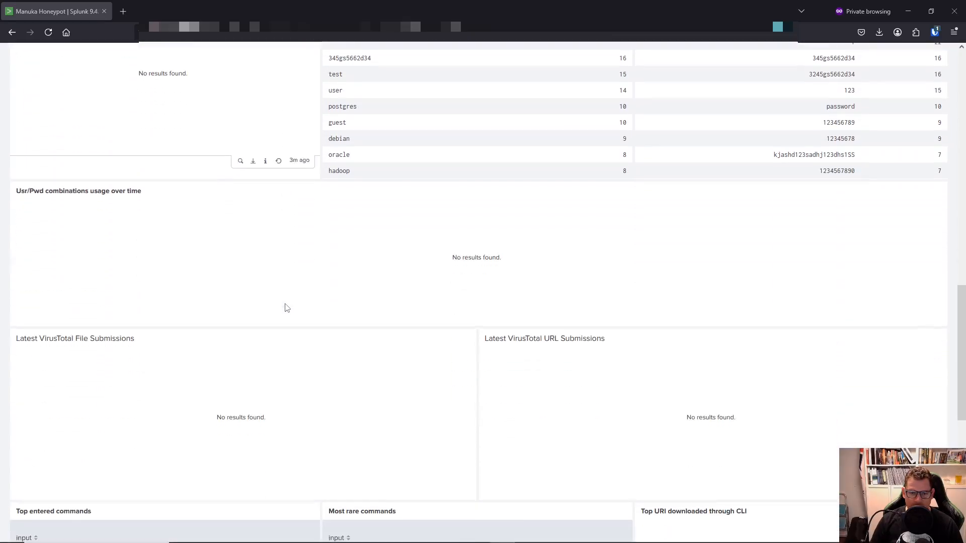
pyautogui.scroll(-7, 286, 308)
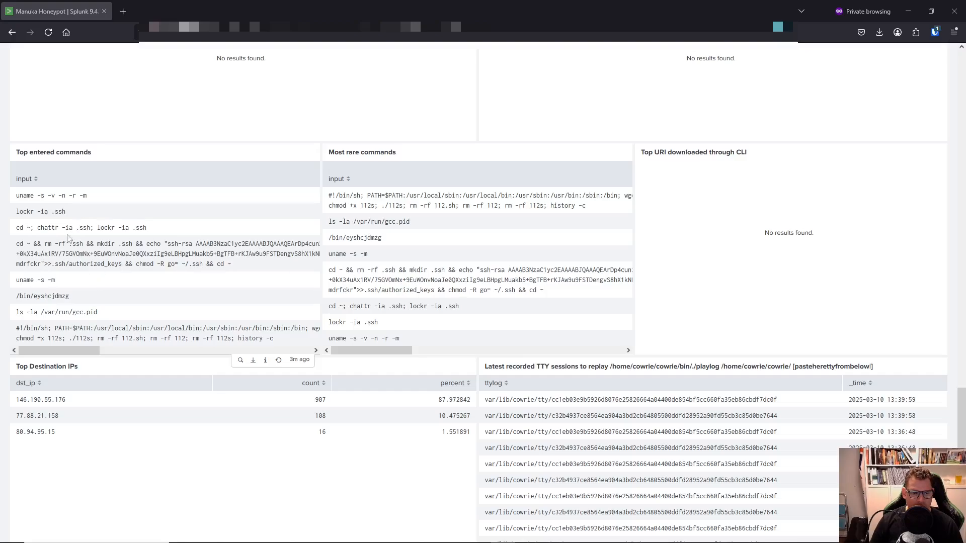
pyautogui.moveTo(112, 352); pyautogui.dragTo(160, 352)
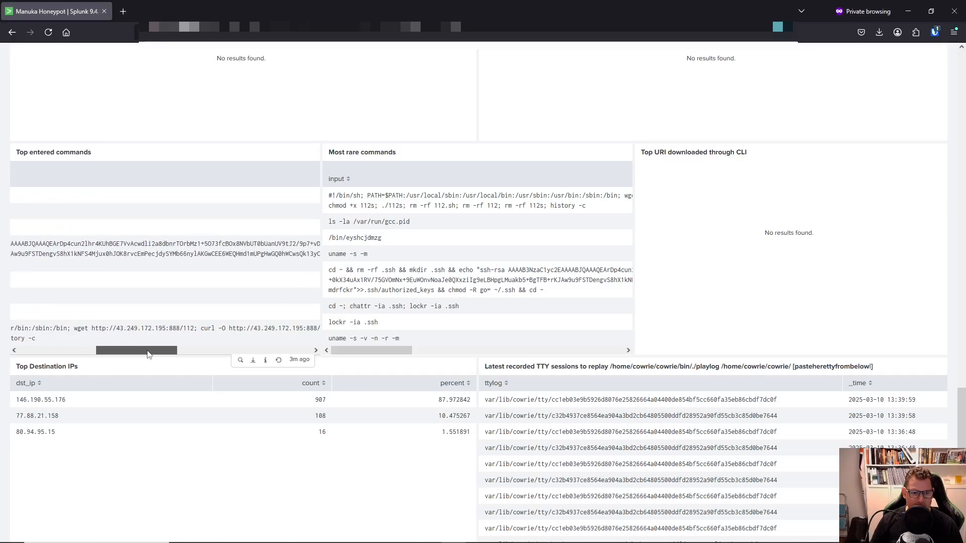
pyautogui.moveTo(74, 328); pyautogui.dragTo(196, 329)
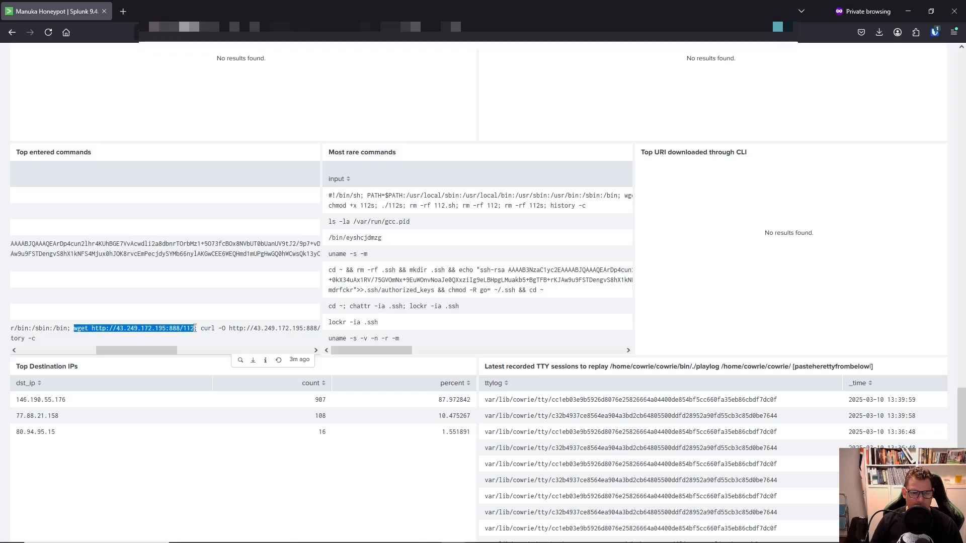
pyautogui.moveTo(155, 348); pyautogui.dragTo(215, 353)
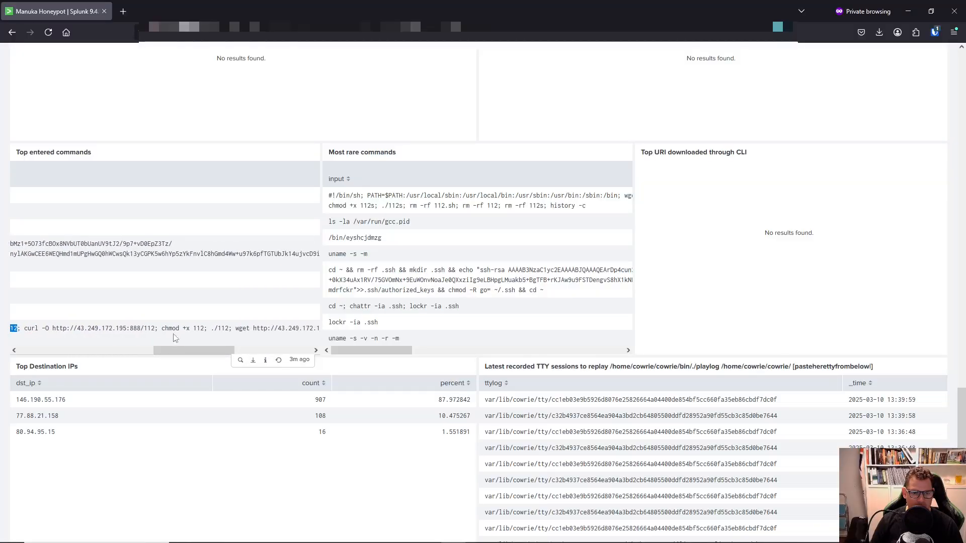
pyautogui.moveTo(160, 328); pyautogui.dragTo(276, 343)
pyautogui.click(277, 339)
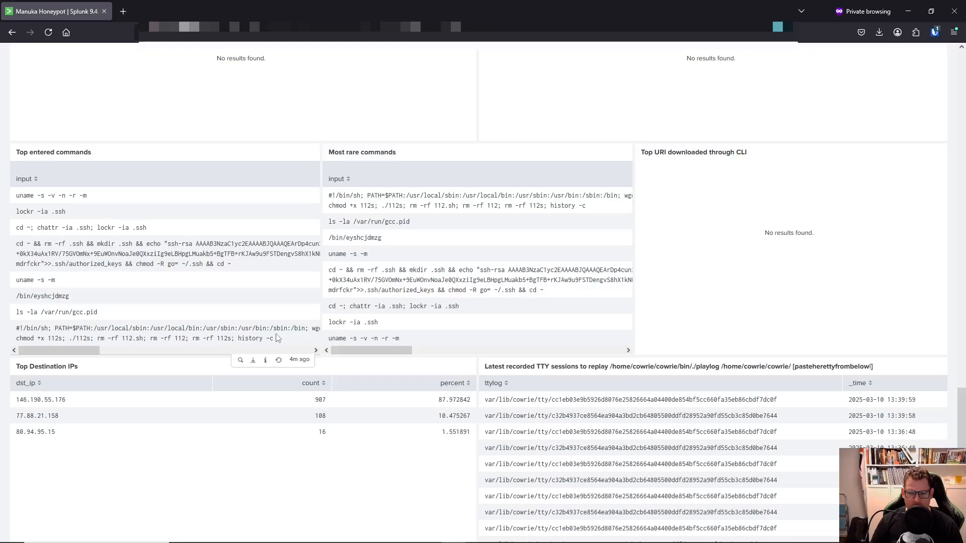
pyautogui.scroll(5, 275, 338)
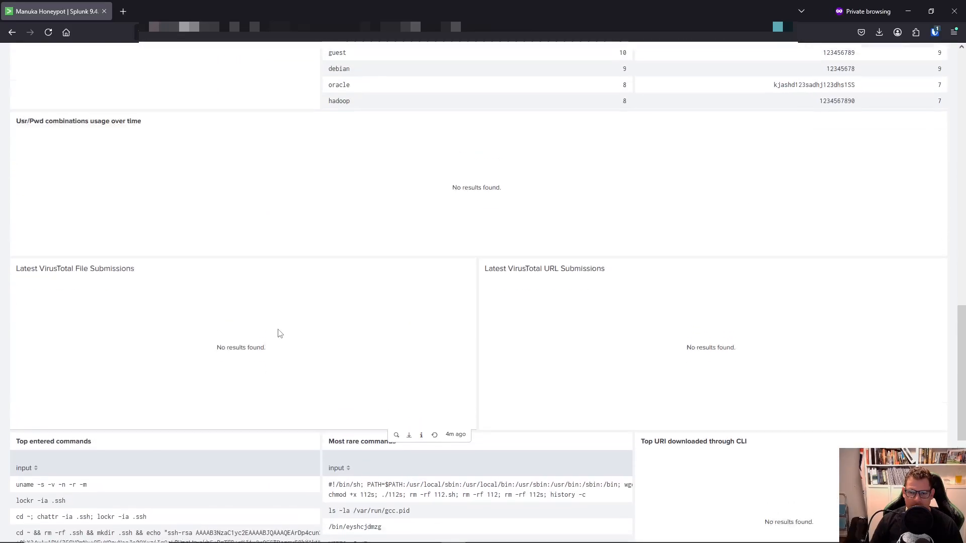
pyautogui.scroll(-6, 280, 334)
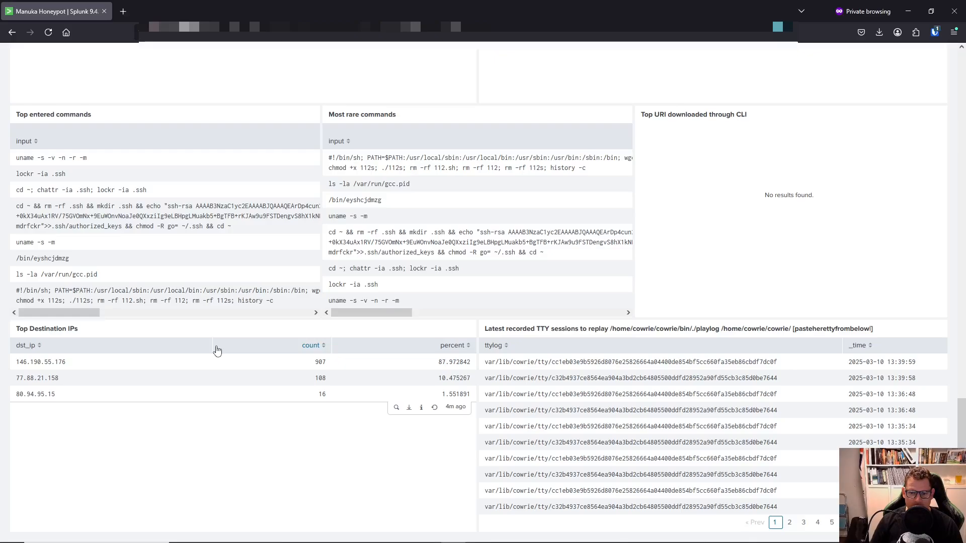
pyautogui.scroll(15, 225, 373)
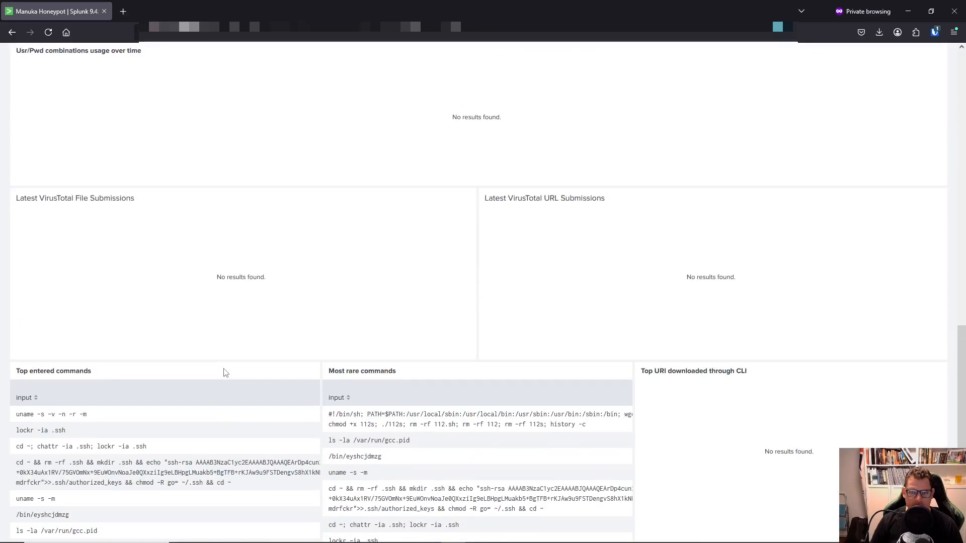